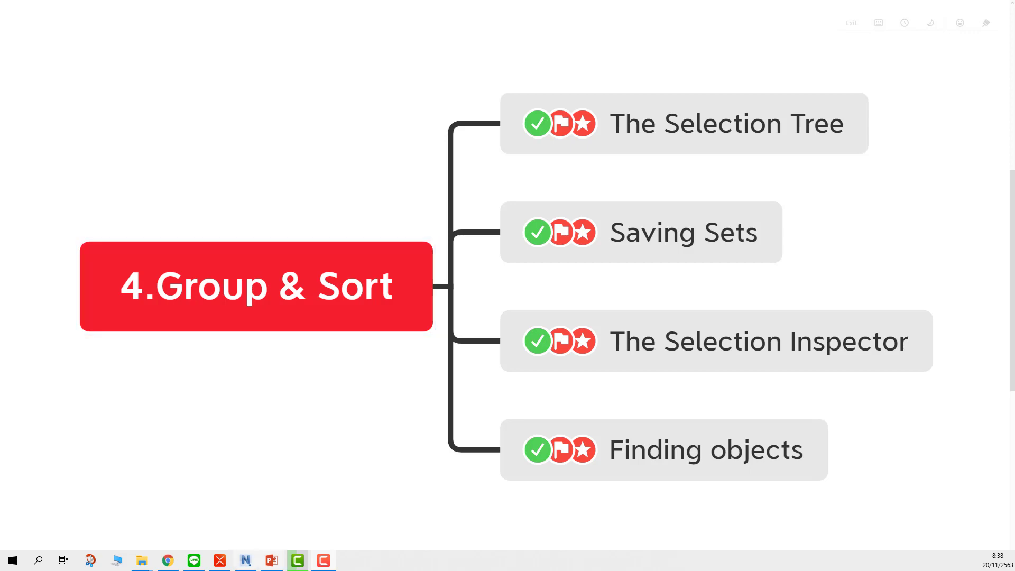
Step: Bring Navisworks forward and open the RMB_1_AR_All sheet from the Sheet Browser
{"action": "left_click", "coordinate": [245, 560]}
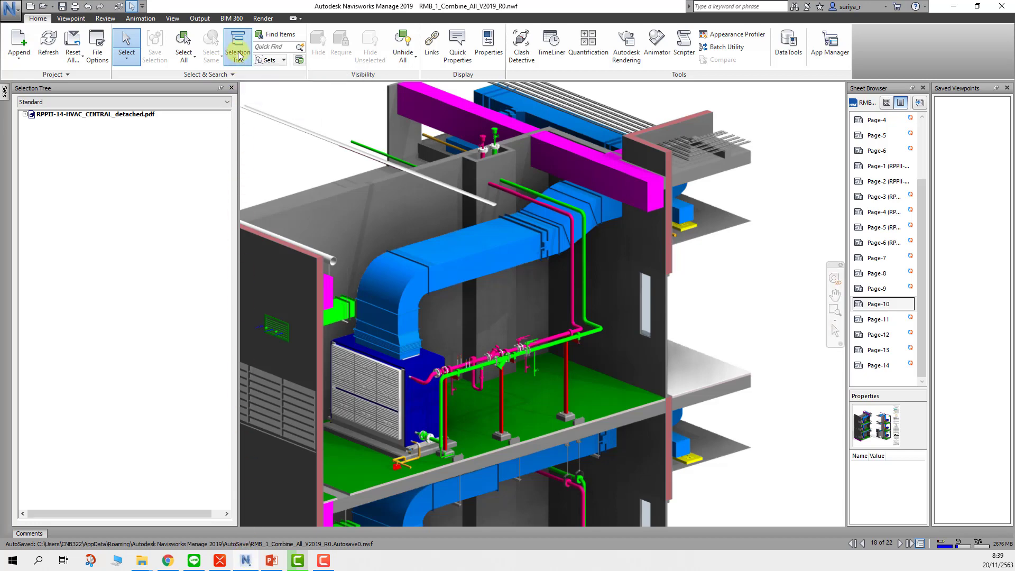
{"action": "left_click_drag", "start_coordinate": [920, 204], "coordinate": [919, 146]}
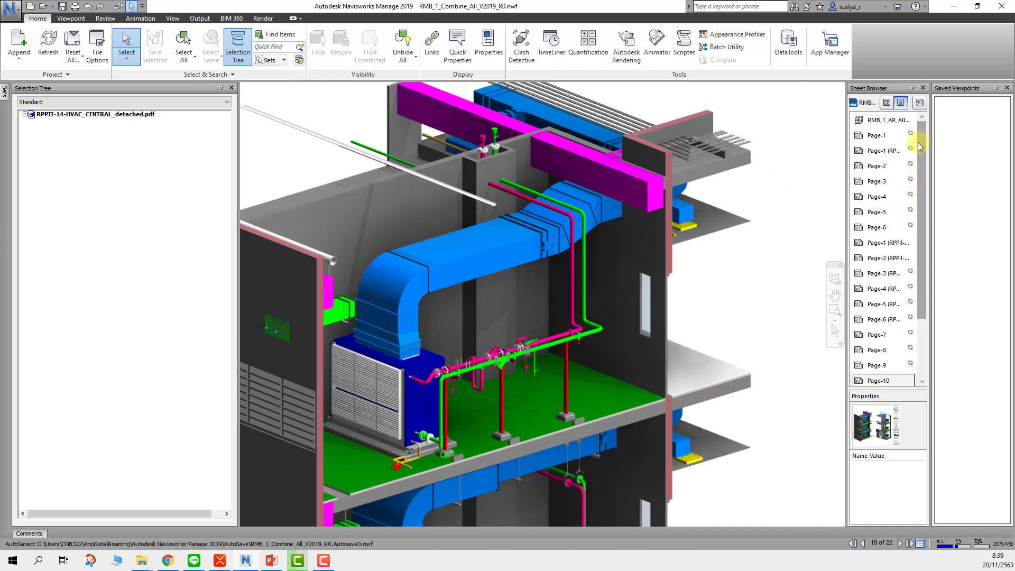
{"action": "double_click", "coordinate": [877, 120]}
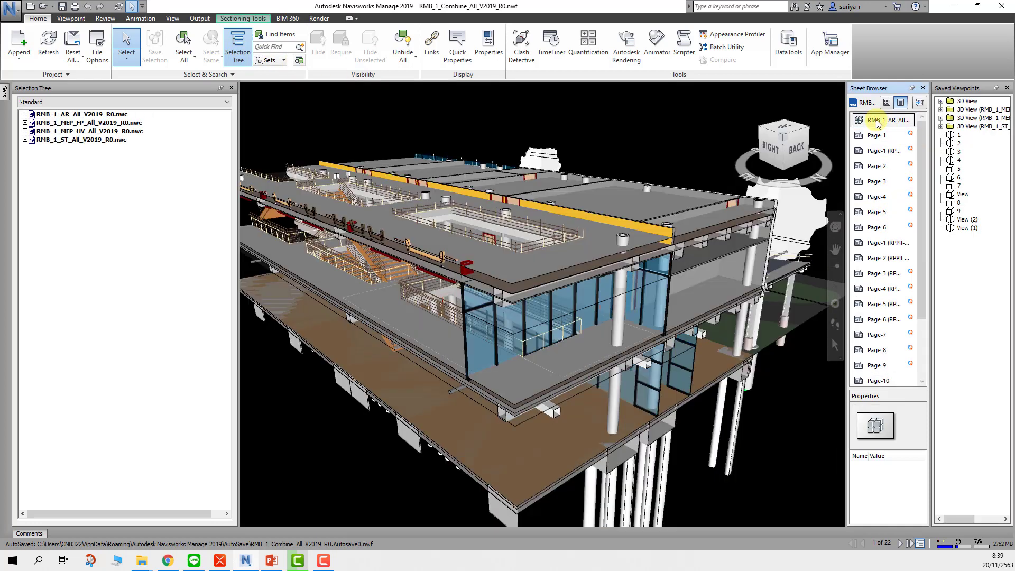
{"action": "left_click", "coordinate": [157, 180]}
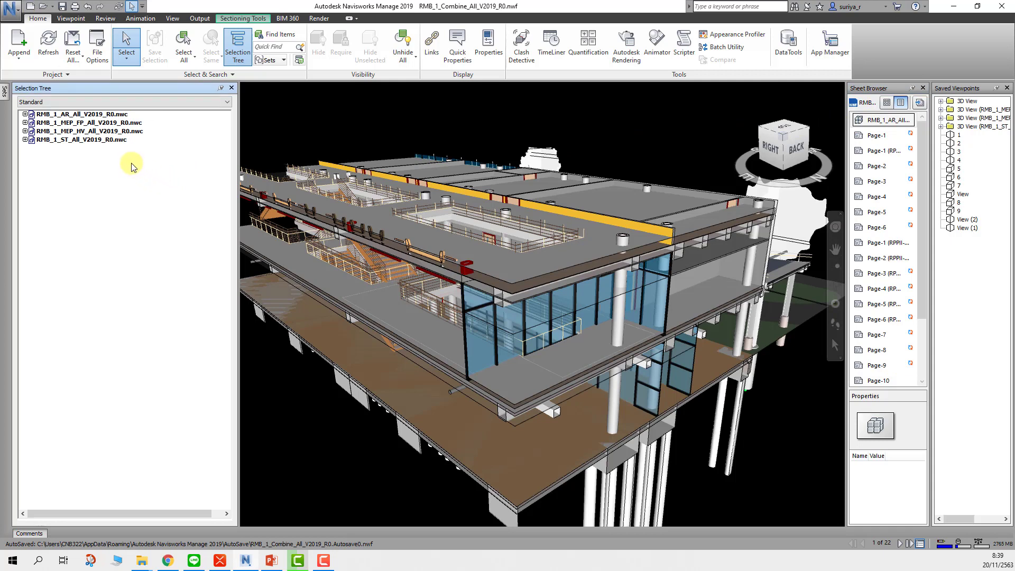
{"action": "mouse_move", "coordinate": [142, 560]}
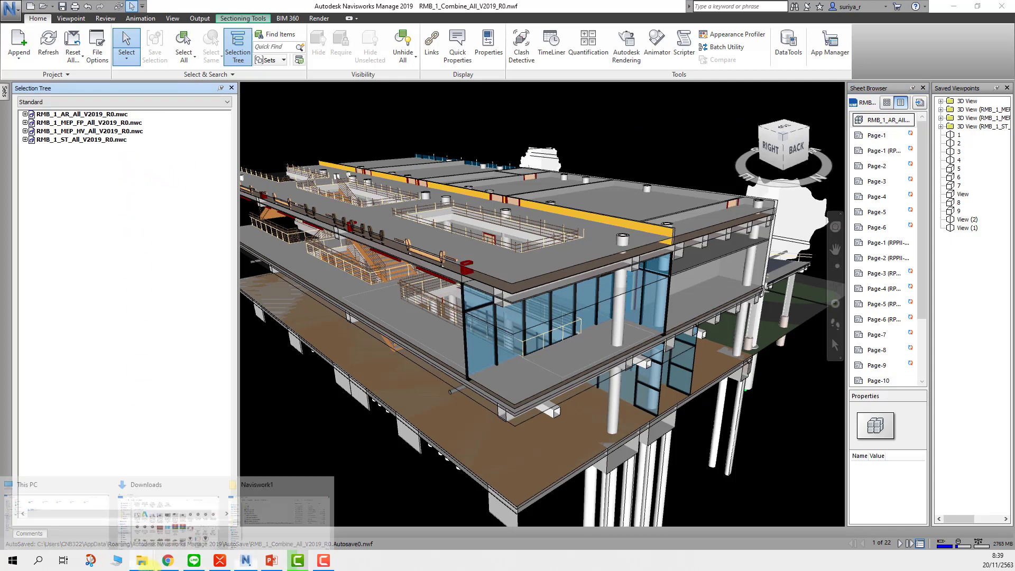
Step: Browse File Explorer to the Desktop\naviswork folder
{"action": "left_click", "coordinate": [274, 518]}
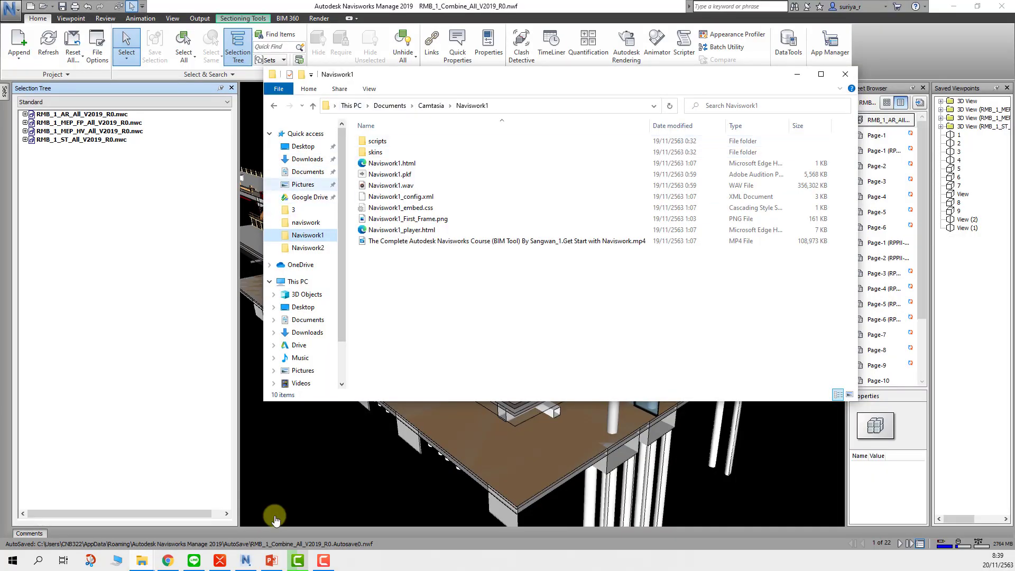
{"action": "left_click", "coordinate": [302, 146]}
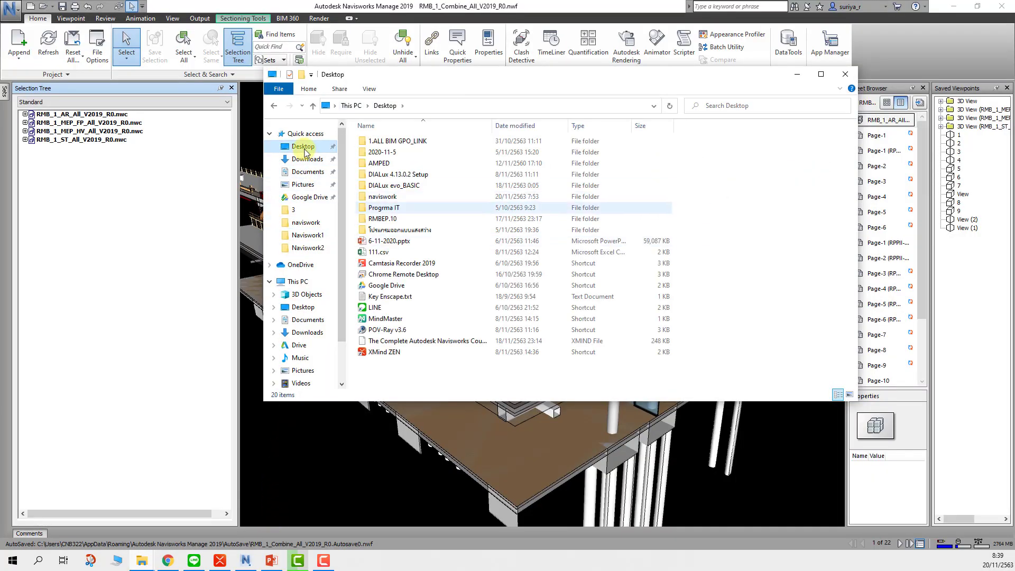
{"action": "double_click", "coordinate": [384, 197]}
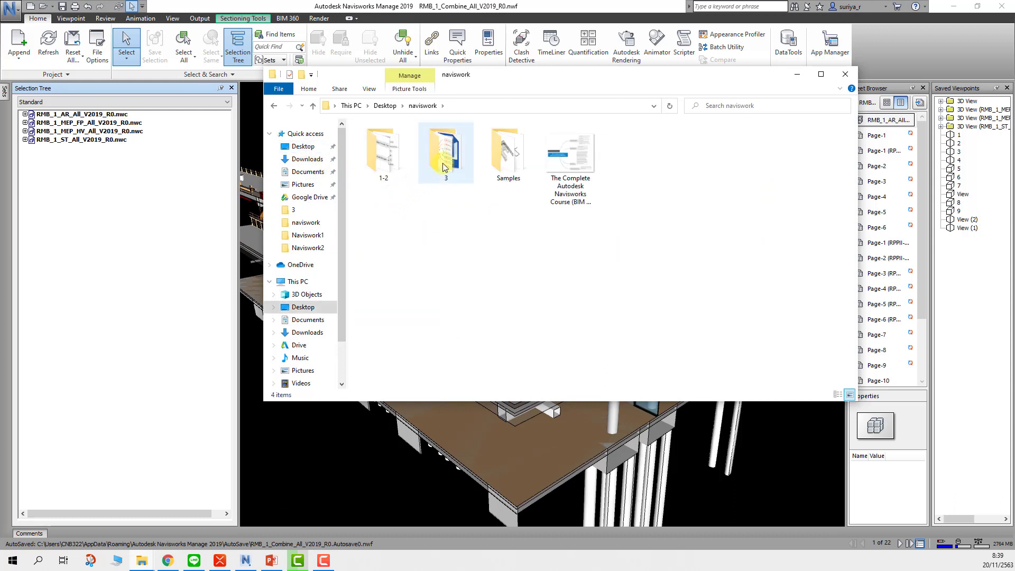
Step: Duplicate folder 3, rename the copy to 4, and close Explorer
{"action": "left_click", "coordinate": [447, 166]}
{"action": "key", "text": "ctrl+c"}
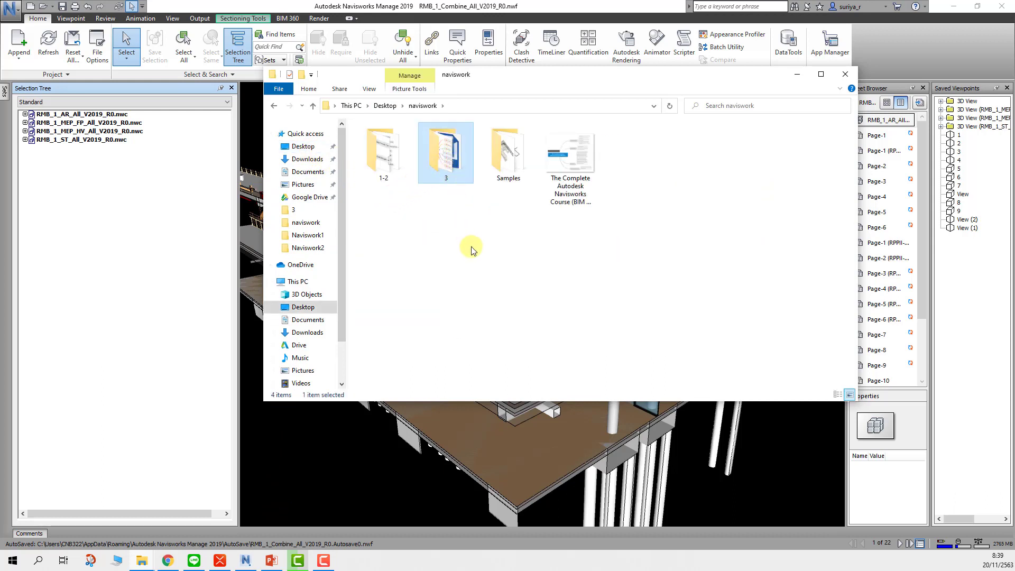
{"action": "key", "text": "ctrl+v"}
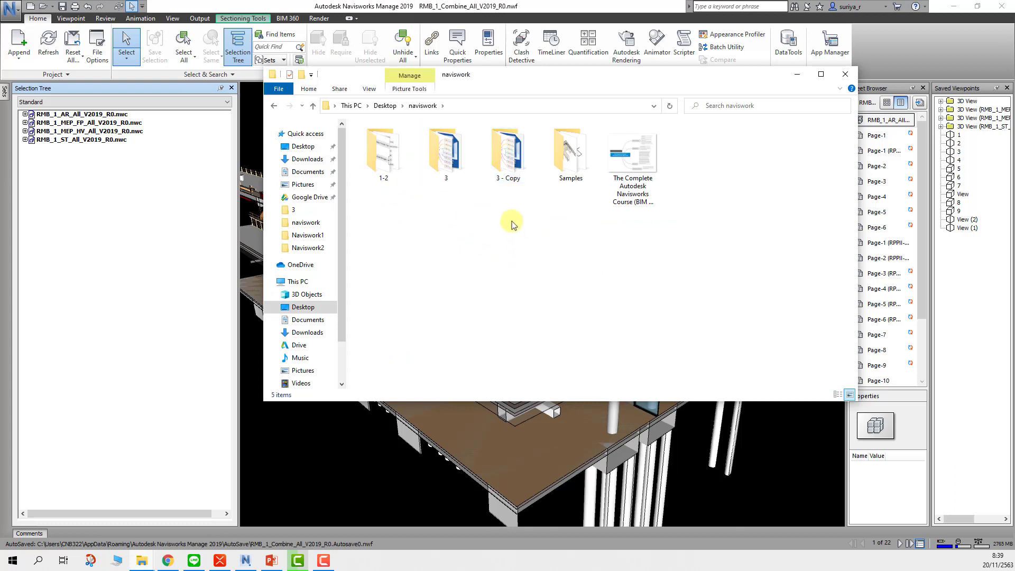
{"action": "left_click", "coordinate": [506, 179]}
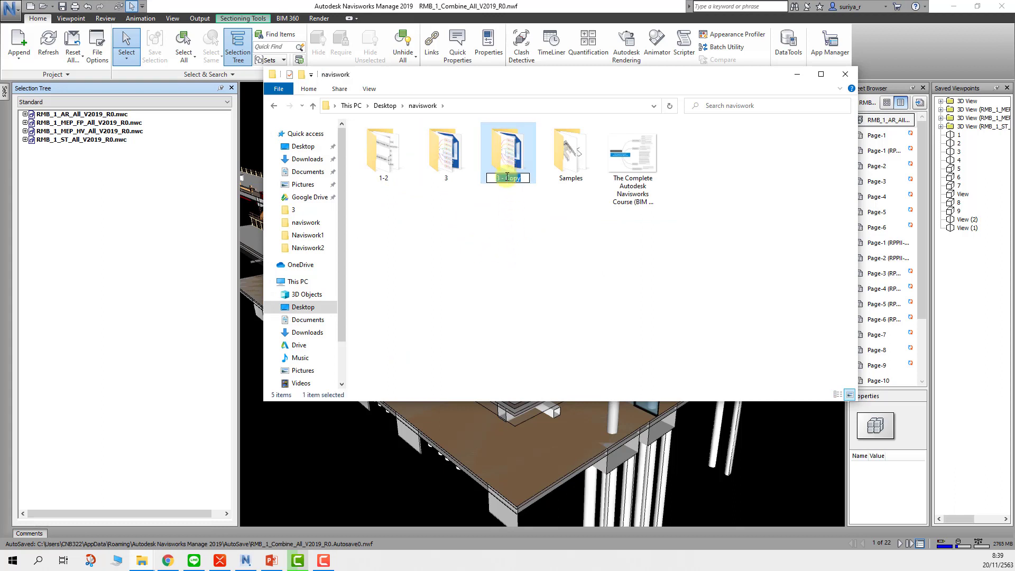
{"action": "type", "text": "4"}
{"action": "key", "text": "Return"}
{"action": "left_click", "coordinate": [642, 299]}
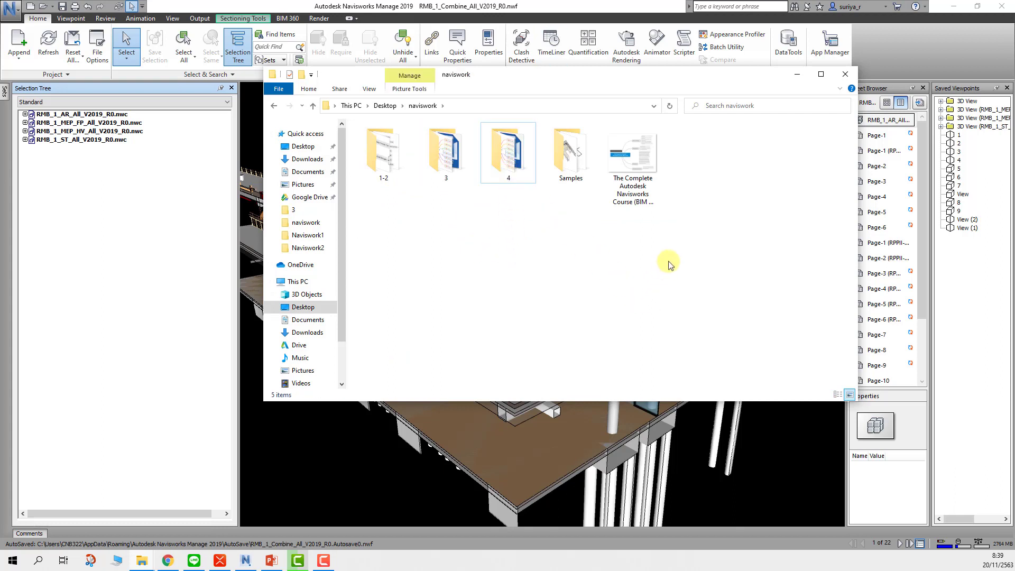
{"action": "left_click", "coordinate": [845, 74]}
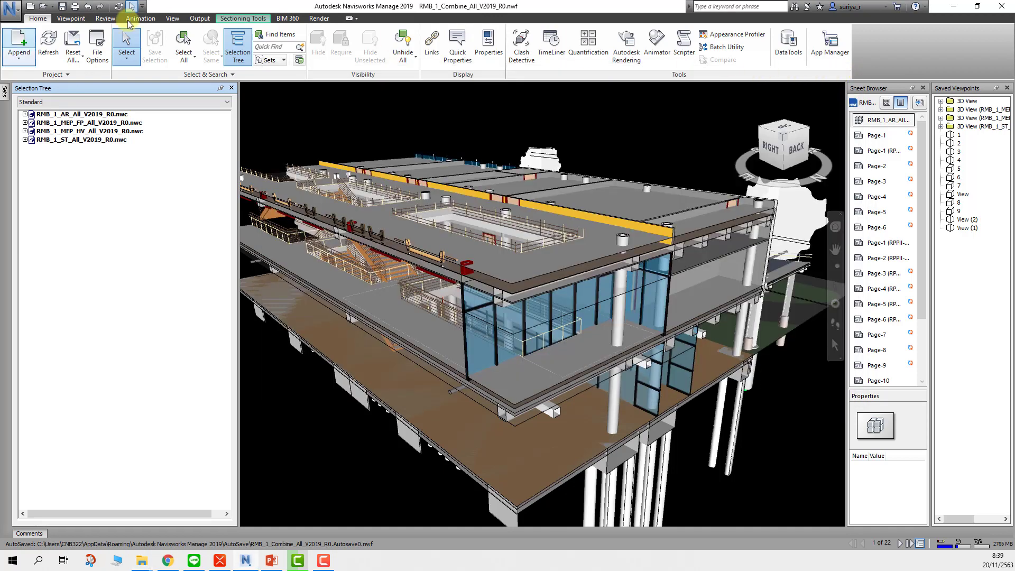
Step: Open RMB_1_AR_All_V2019_R0.nwc from Desktop\naviswork\4
{"action": "left_click", "coordinate": [10, 8]}
{"action": "mouse_move", "coordinate": [36, 59]}
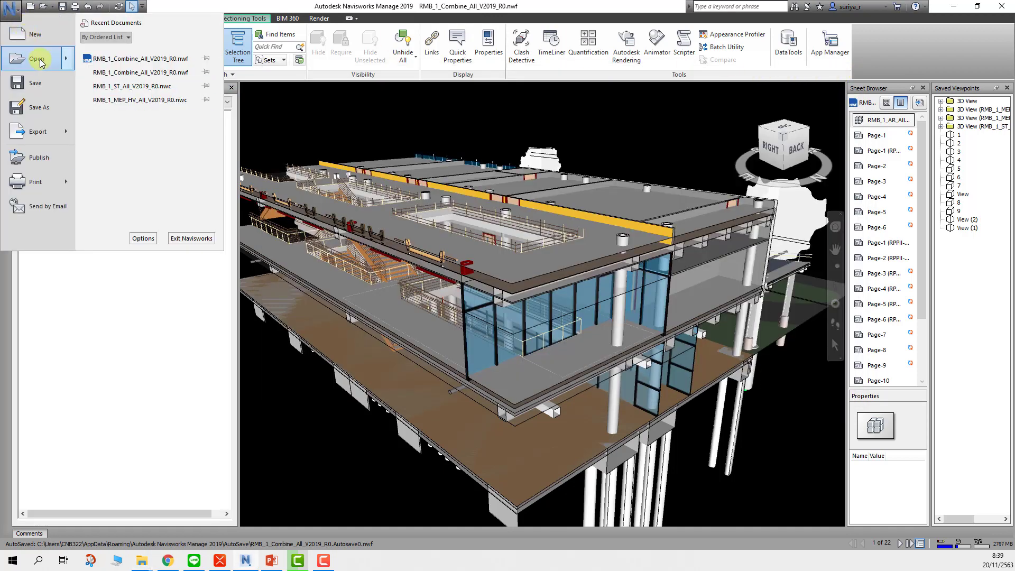
{"action": "left_click", "coordinate": [105, 39]}
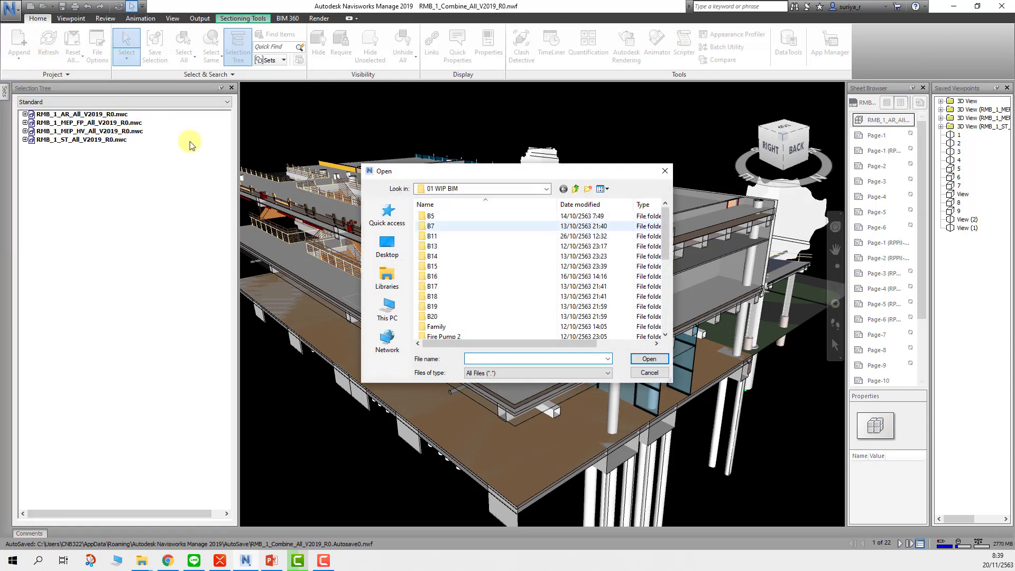
{"action": "left_click", "coordinate": [386, 247]}
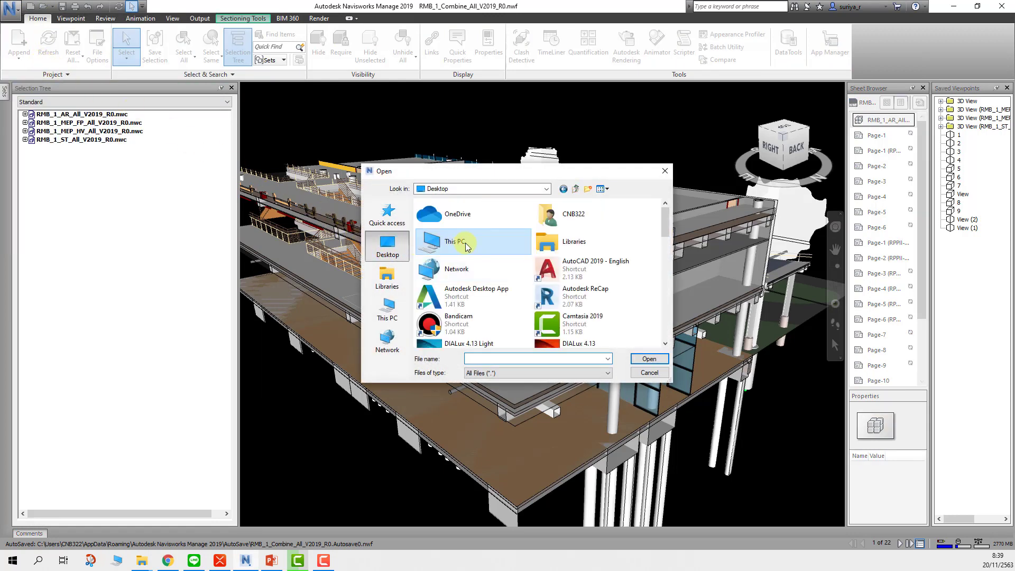
{"action": "scroll", "coordinate": [562, 263], "scroll_direction": "down", "scroll_amount": 2}
{"action": "scroll", "coordinate": [562, 262], "scroll_direction": "down", "scroll_amount": 3}
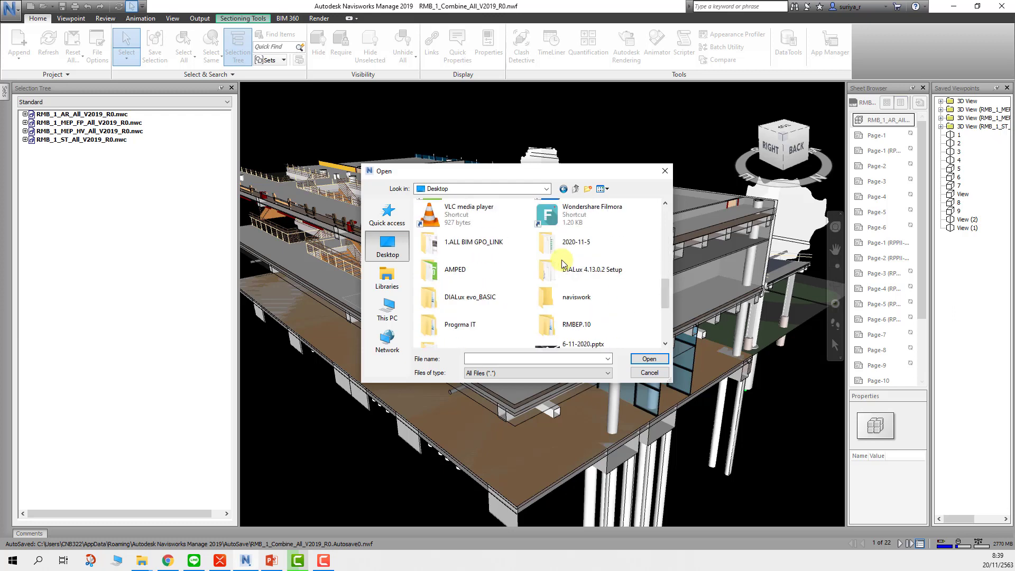
{"action": "double_click", "coordinate": [566, 296]}
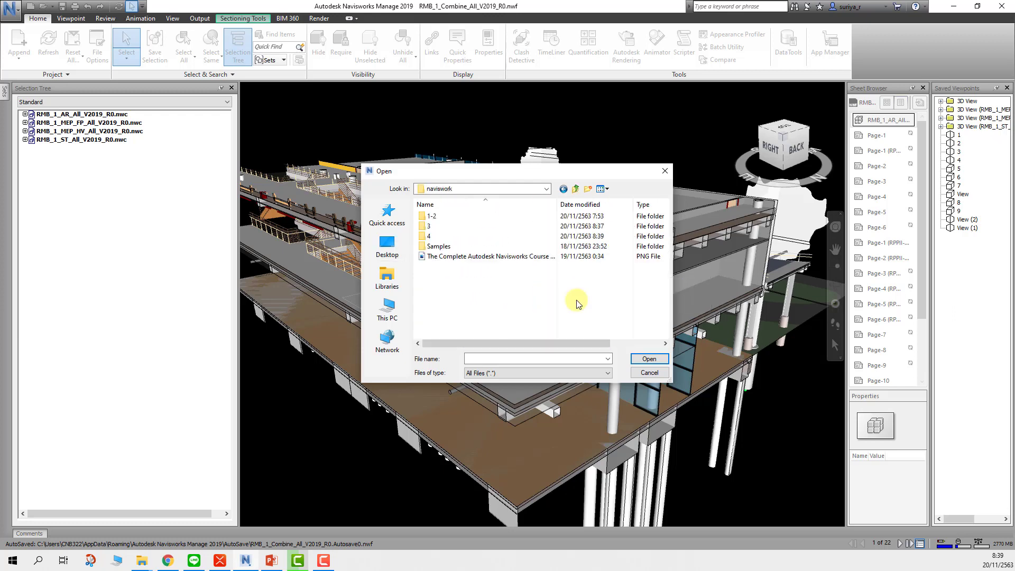
{"action": "double_click", "coordinate": [430, 236]}
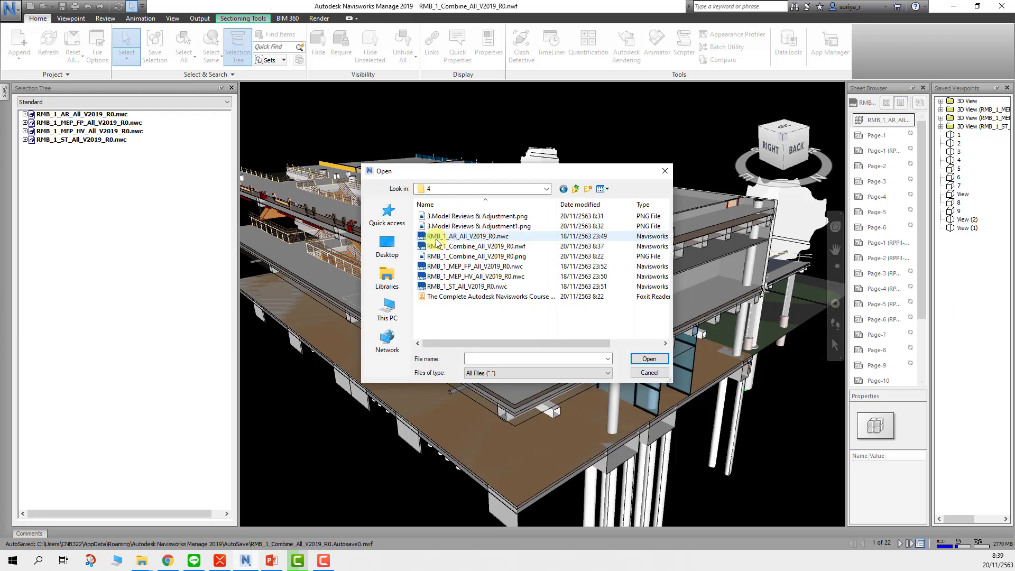
{"action": "double_click", "coordinate": [504, 237]}
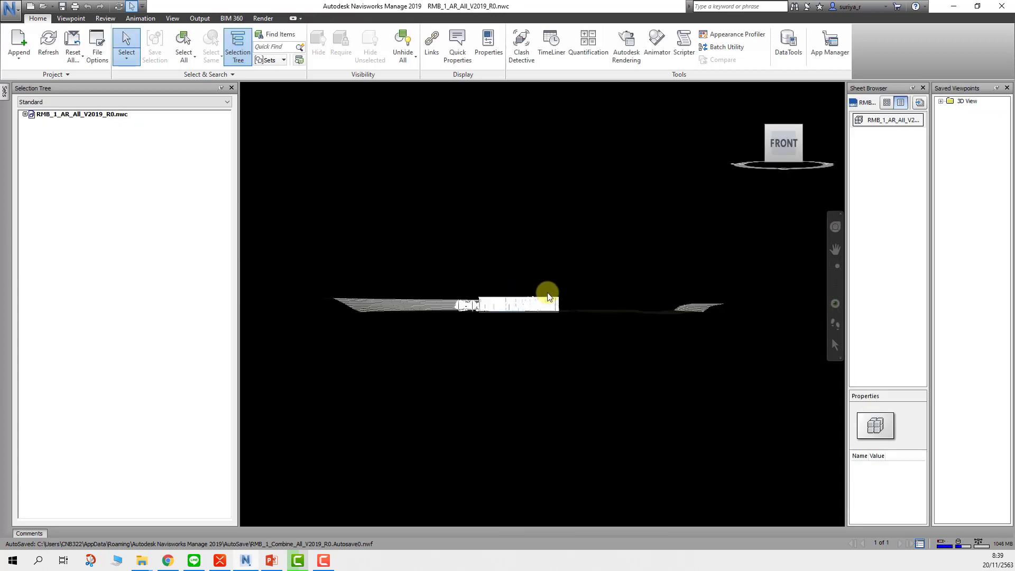
{"action": "scroll", "coordinate": [548, 298], "scroll_direction": "up", "scroll_amount": 3}
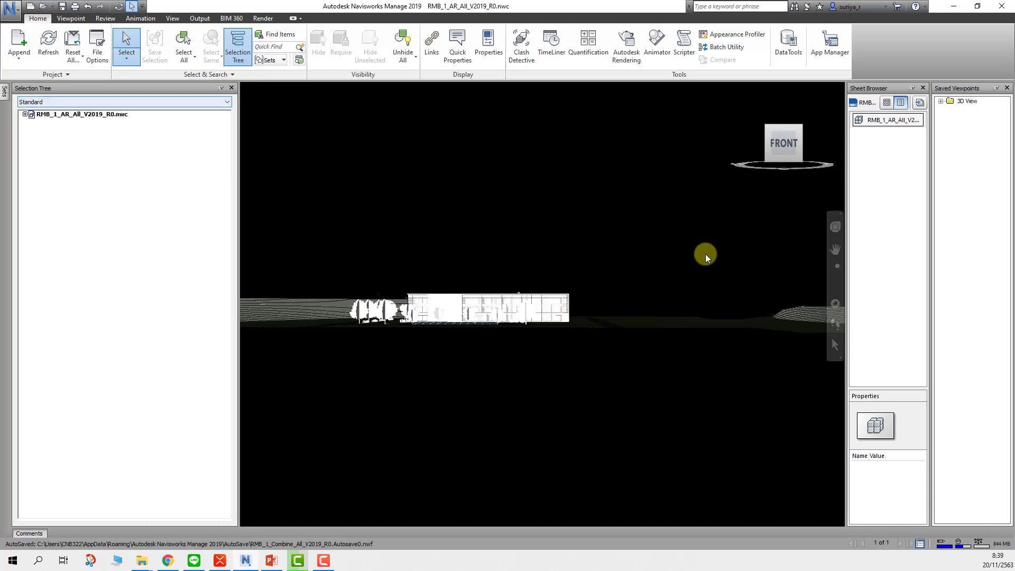
Step: Start opening another file and pick RMB_1_Combine_All_V2019_R0.nwf in folder 4
{"action": "left_click", "coordinate": [25, 11]}
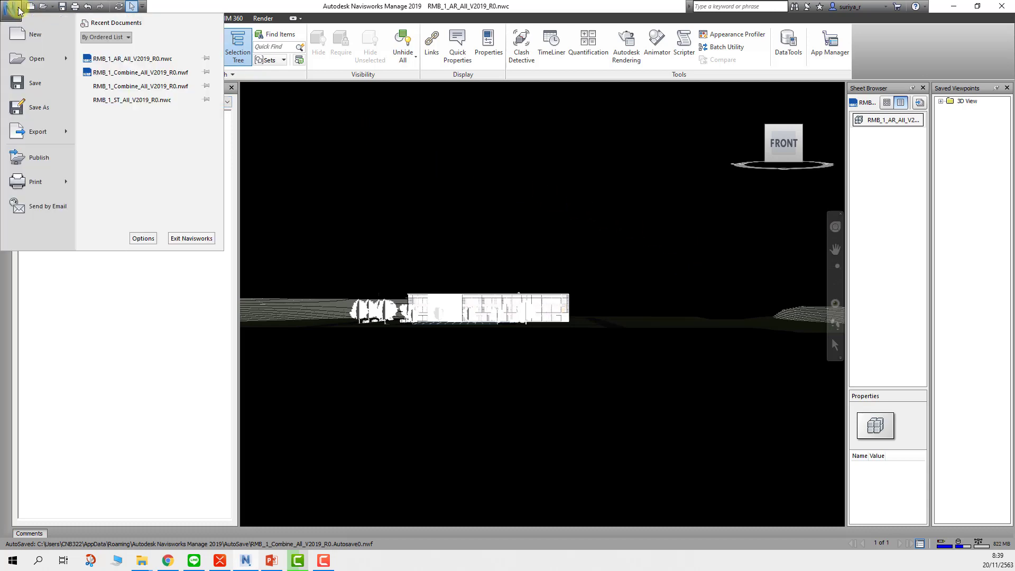
{"action": "left_click", "coordinate": [40, 55]}
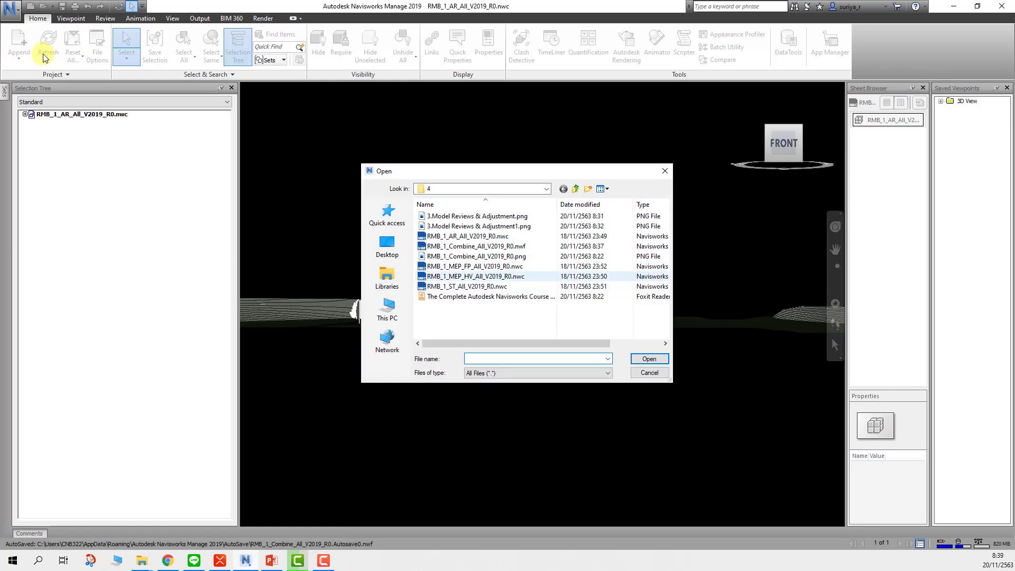
{"action": "left_click", "coordinate": [514, 250]}
Step: Open RMB_1_Combine_All_V2019_R0.nwf and let the combined 22-sheet project load
{"action": "double_click", "coordinate": [514, 248]}
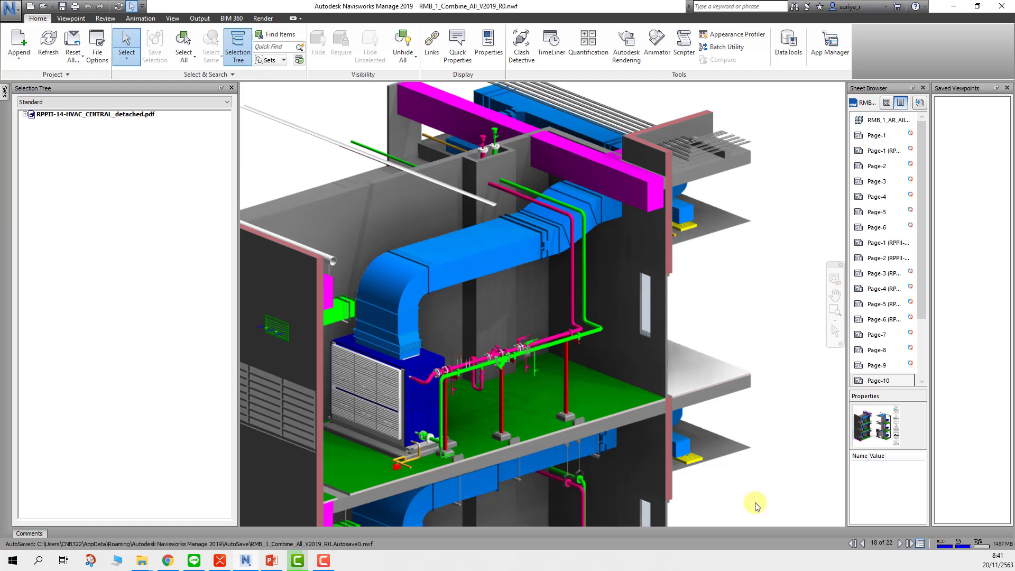
Step: Select the run of page sheets starting at Page-1 in the Sheet Browser
{"action": "left_click", "coordinate": [875, 136]}
{"action": "scroll", "coordinate": [877, 254], "scroll_direction": "down", "scroll_amount": 3}
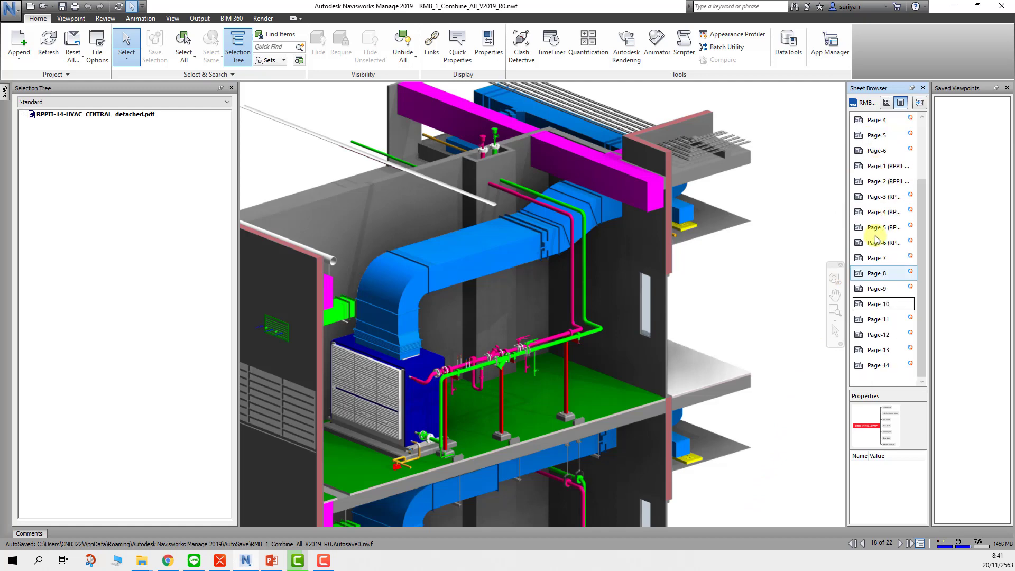
{"action": "left_click", "coordinate": [877, 364], "text": "shift"}
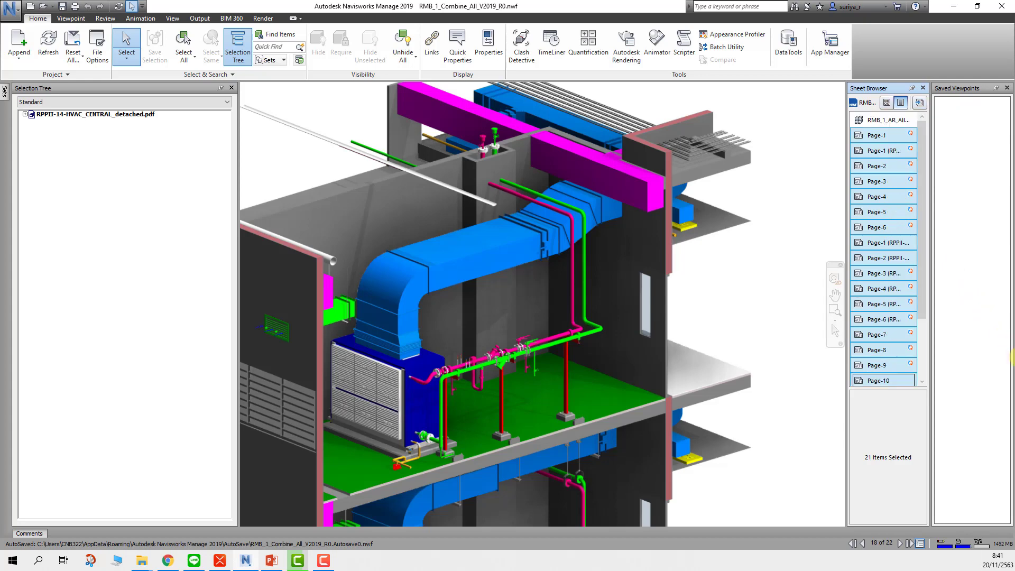
Step: Expand the RPPII-14-HVAC_CENTRAL_detached.pdf tree item to reveal its Page10 sheet
{"action": "left_click", "coordinate": [53, 117]}
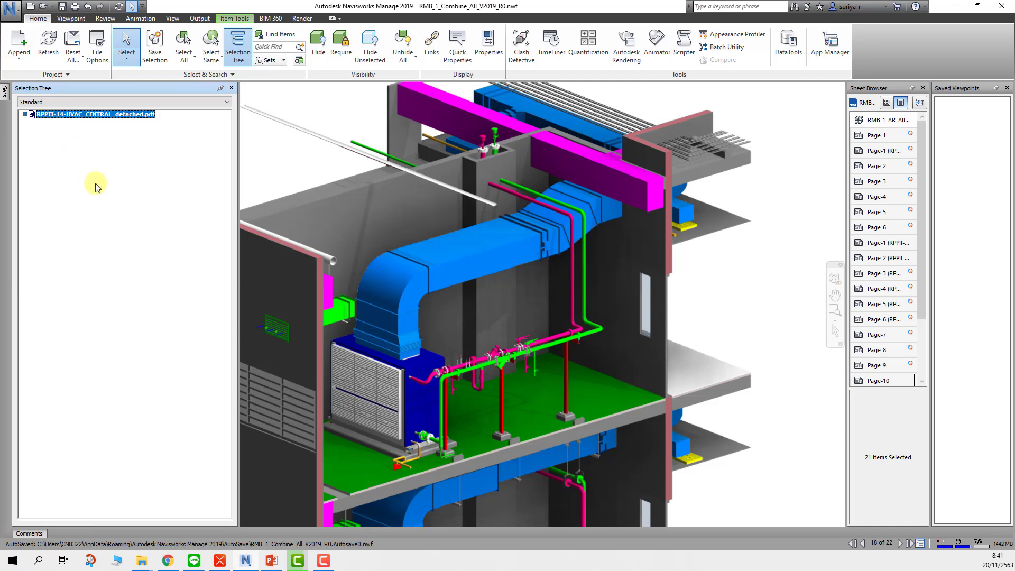
{"action": "left_click", "coordinate": [93, 177]}
{"action": "left_click", "coordinate": [69, 117]}
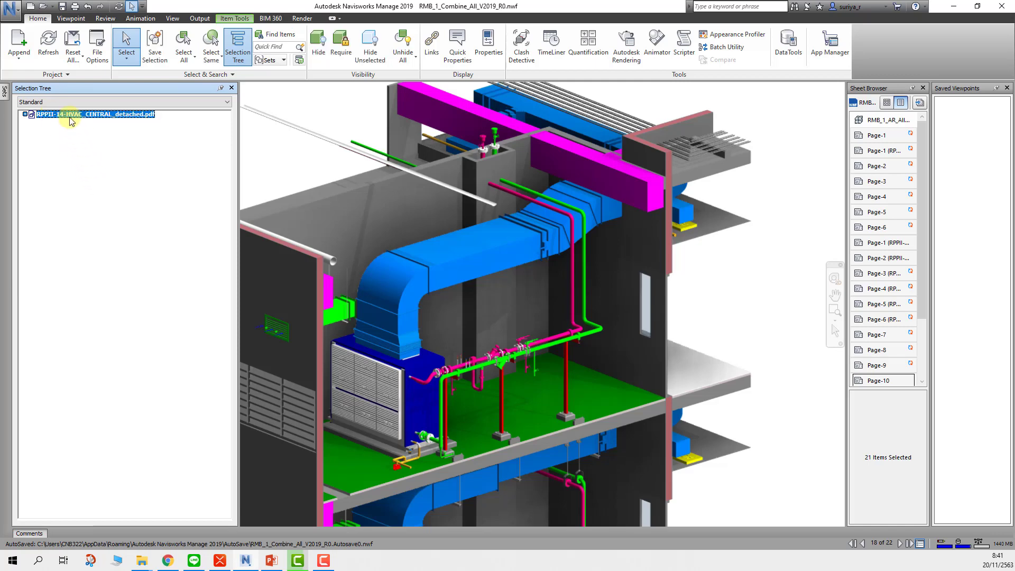
{"action": "right_click", "coordinate": [58, 117]}
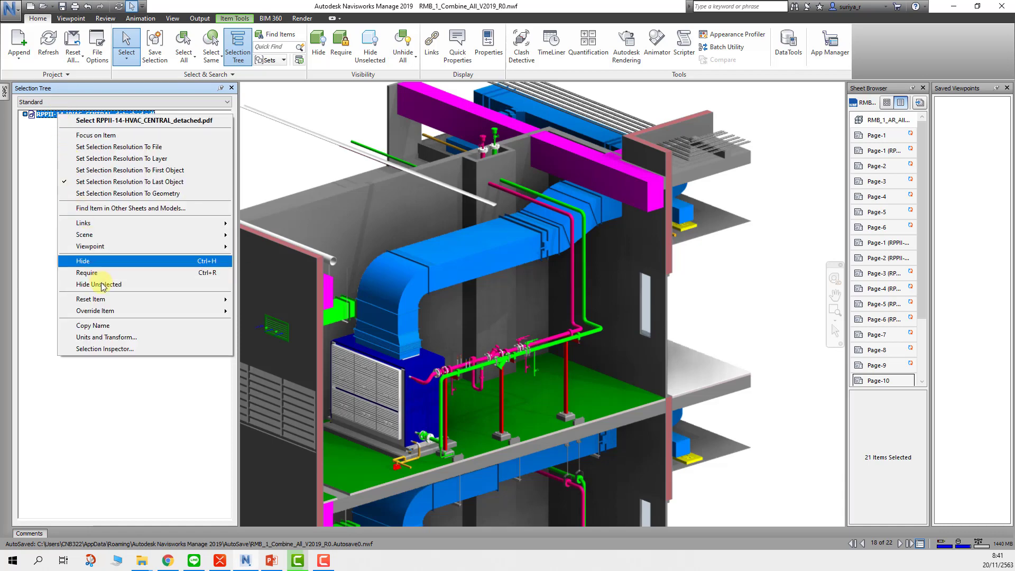
{"action": "left_click", "coordinate": [42, 136]}
{"action": "left_click", "coordinate": [45, 114]}
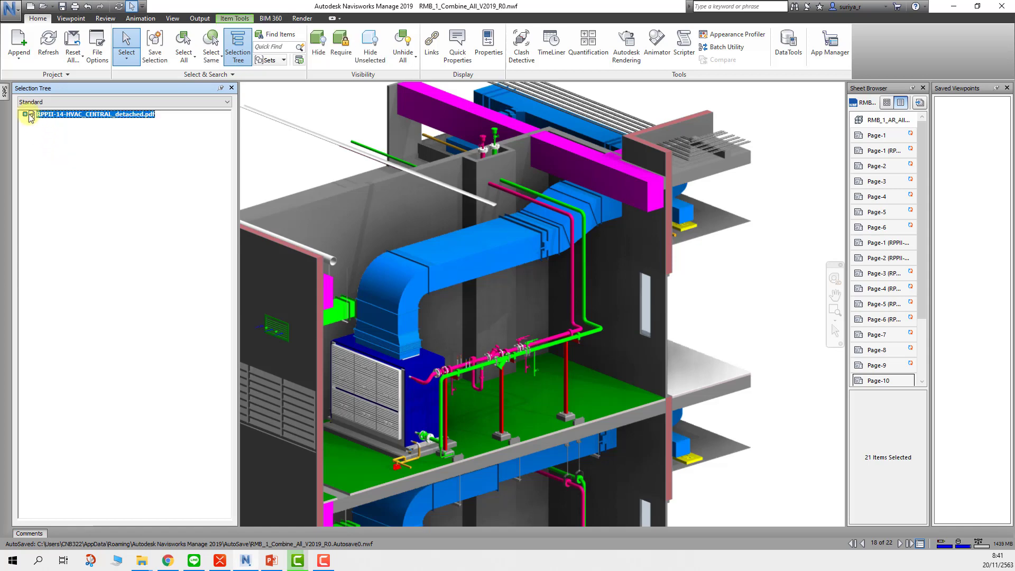
{"action": "left_click", "coordinate": [25, 115]}
{"action": "left_click", "coordinate": [39, 124]}
Step: Open the RMB_1_AR_All sheet and delete the first batch of extra page sheets
{"action": "left_click", "coordinate": [878, 121]}
{"action": "double_click", "coordinate": [879, 121]}
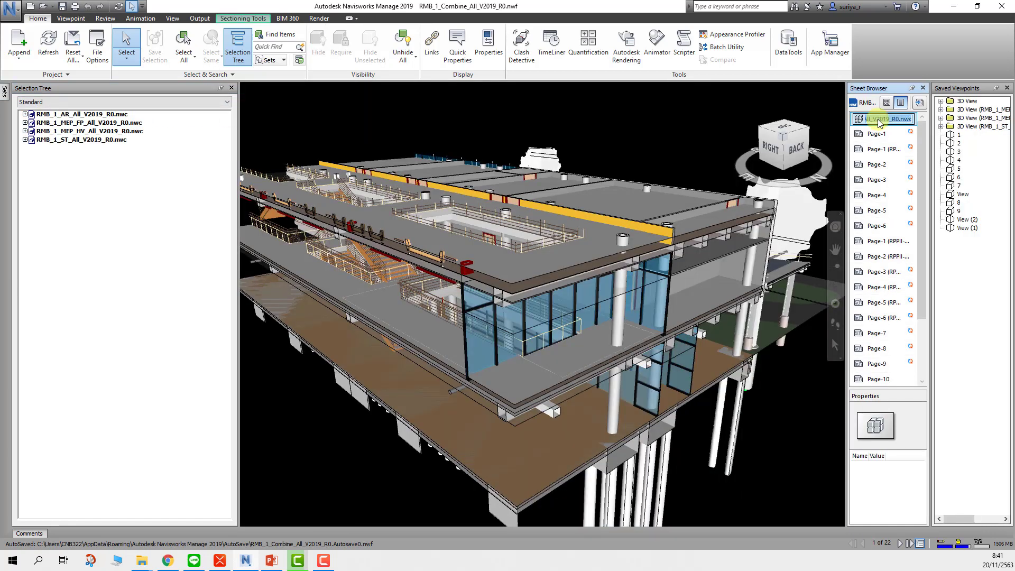
{"action": "left_click", "coordinate": [890, 135]}
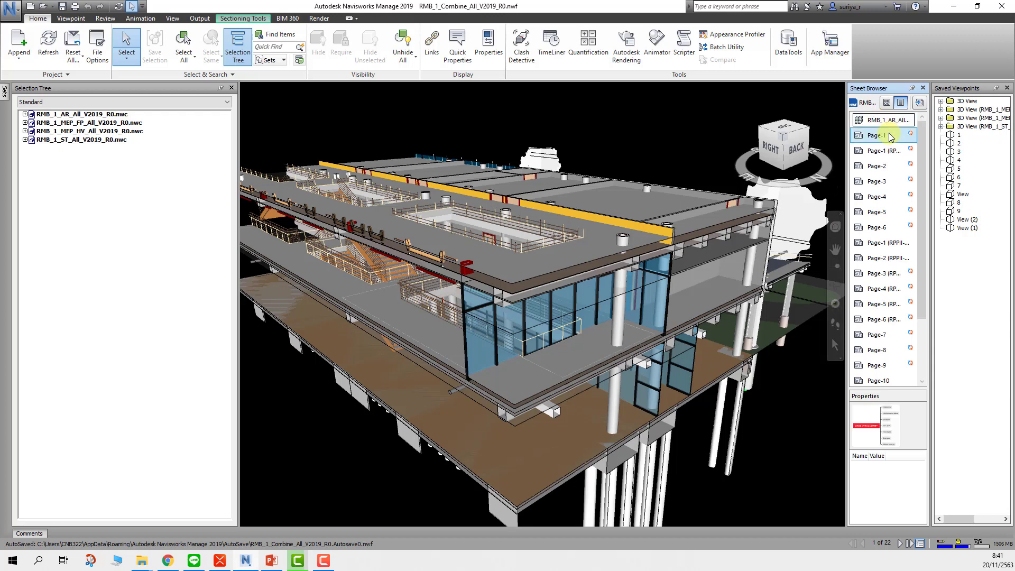
{"action": "key", "text": "Delete"}
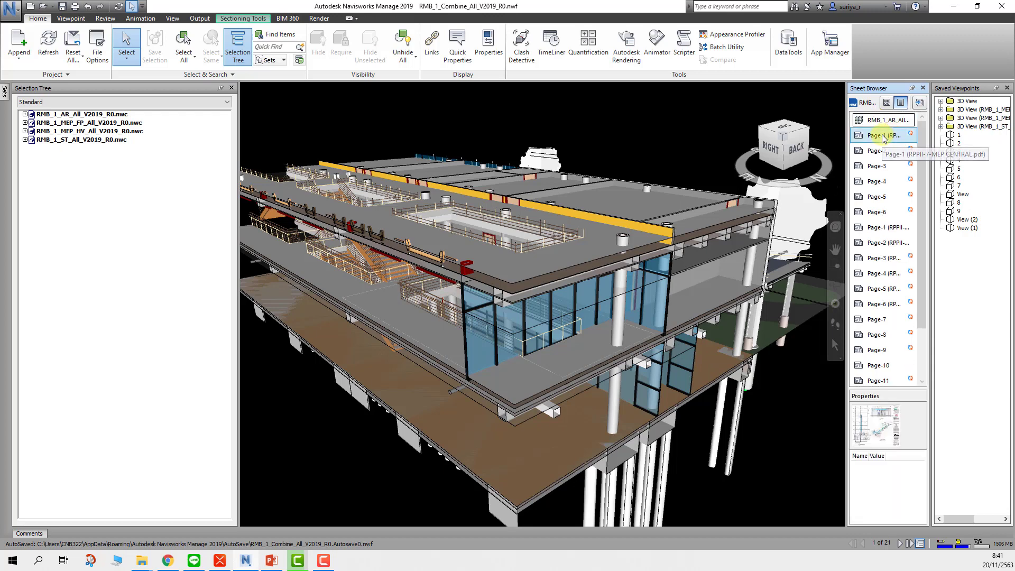
{"action": "key", "text": "Delete"}
{"action": "key", "text": "Delete"}
{"action": "key", "text": "Delete"}
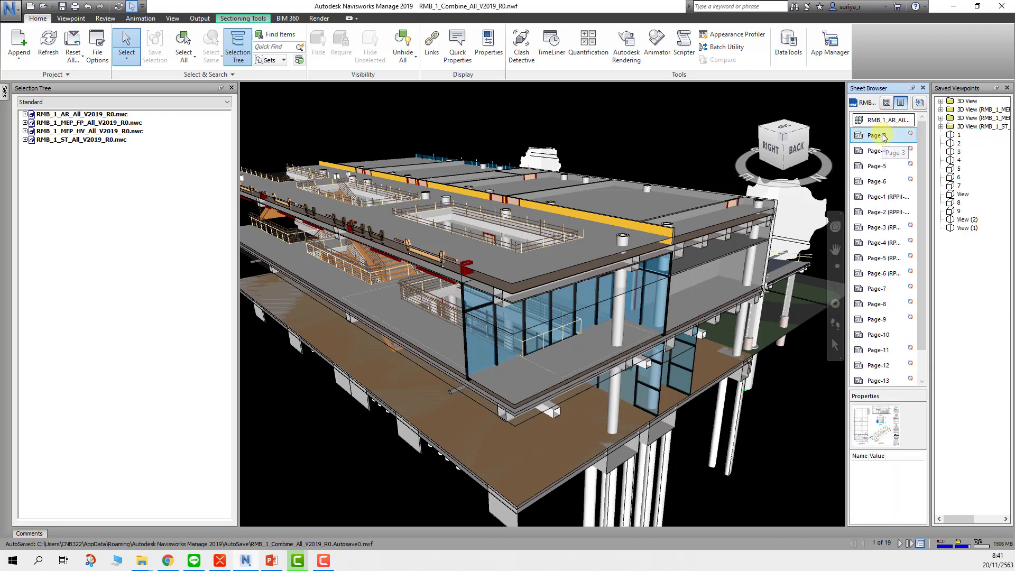
{"action": "key", "text": "Delete"}
{"action": "key", "text": "Delete"}
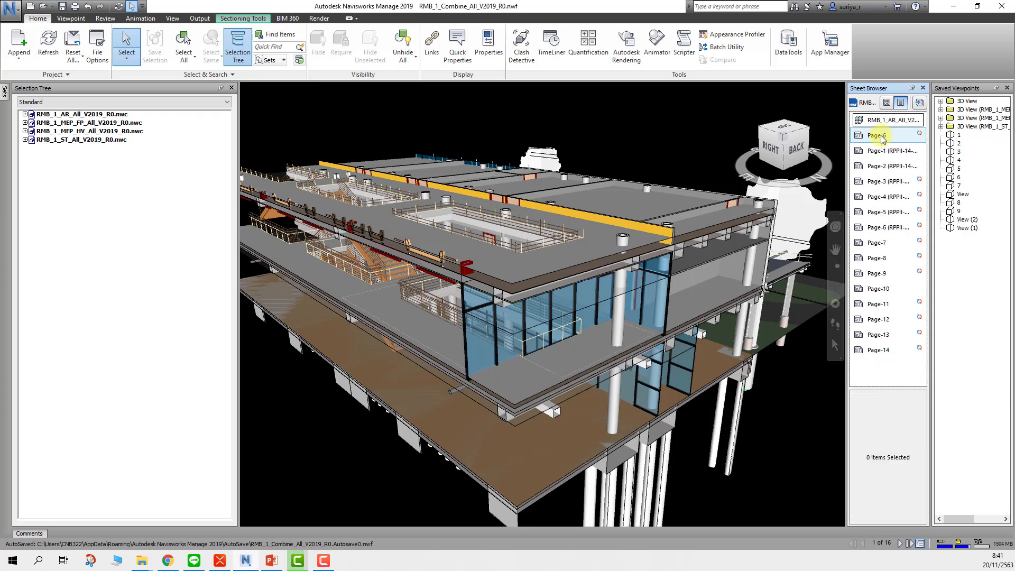
Step: Delete the remaining page sheets, leaving RMB_1_AR_All and Page-7
{"action": "key", "text": "Delete"}
{"action": "key", "text": "Delete"}
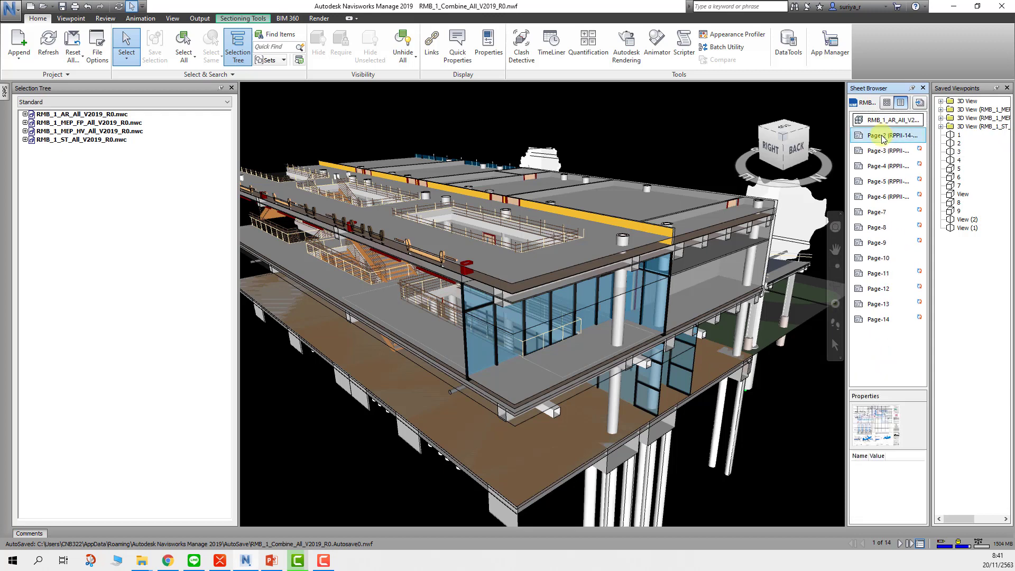
{"action": "left_click", "coordinate": [883, 152]}
{"action": "key", "text": "Delete"}
{"action": "key", "text": "Delete"}
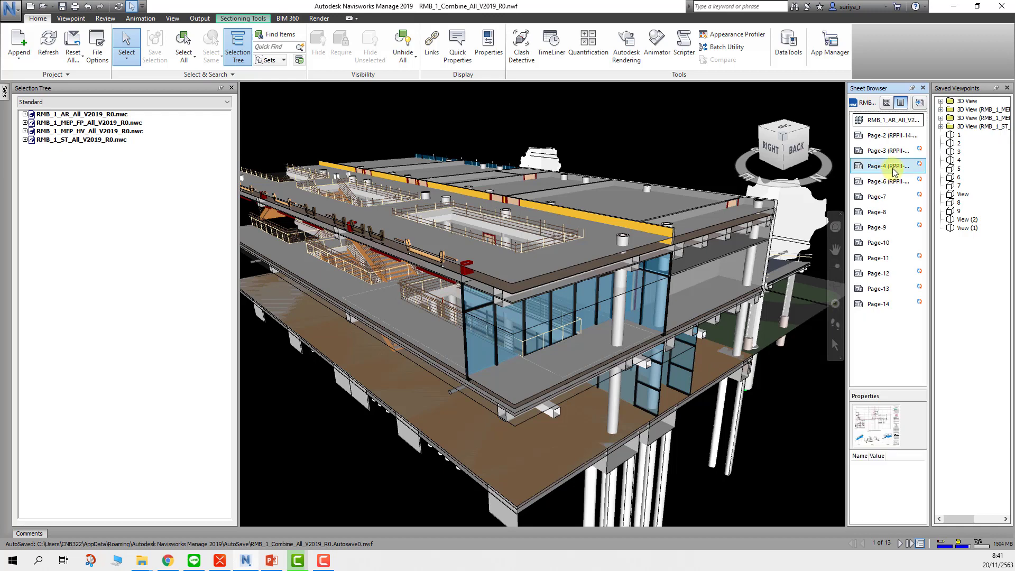
{"action": "key", "text": "Delete"}
{"action": "key", "text": "Delete"}
{"action": "key", "text": "Delete"}
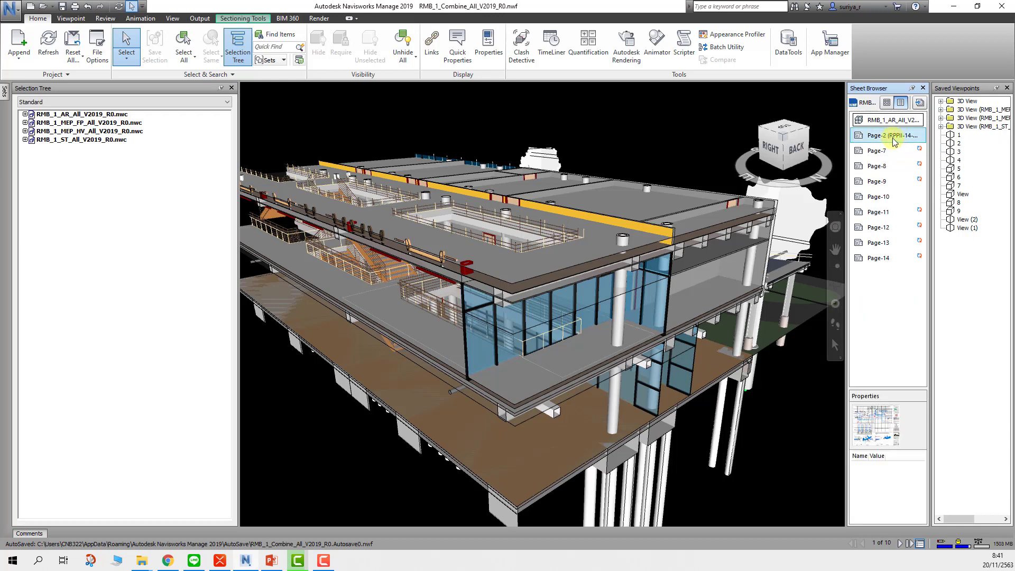
{"action": "key", "text": "Delete"}
{"action": "left_click", "coordinate": [888, 166]}
{"action": "key", "text": "Delete"}
{"action": "key", "text": "Delete"}
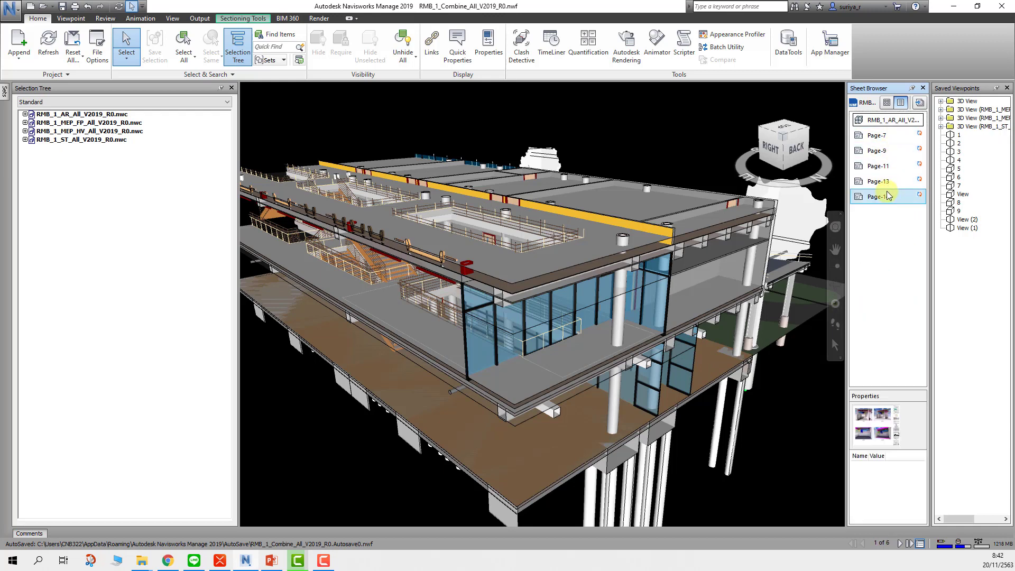
{"action": "key", "text": "Delete"}
{"action": "key", "text": "Delete"}
{"action": "key", "text": "Delete"}
{"action": "key", "text": "Delete"}
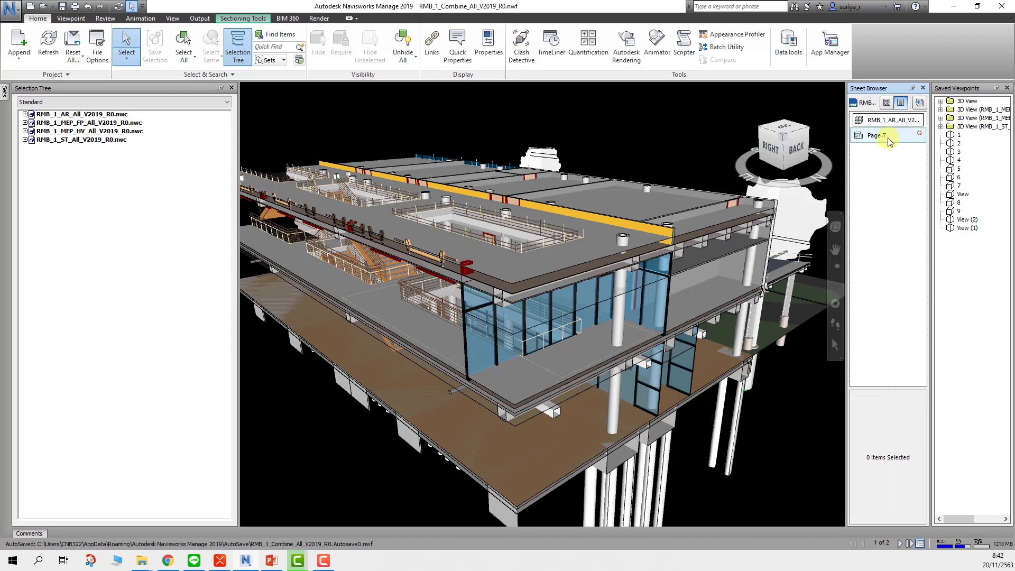
{"action": "key", "text": "Delete"}
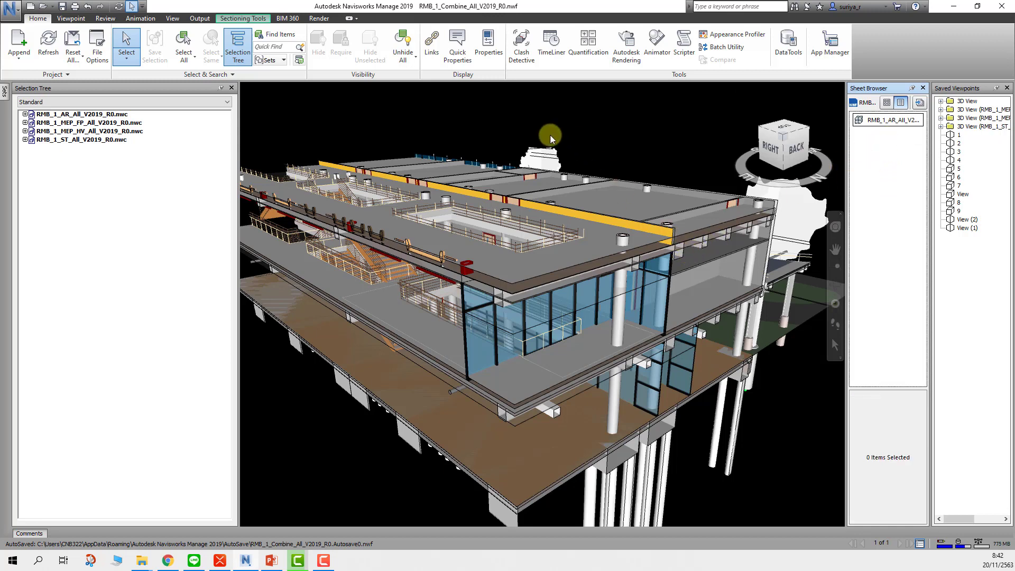
Step: Close the Selection Tree panel, glance at the Group & Sort mind map, and return
{"action": "left_click", "coordinate": [222, 558]}
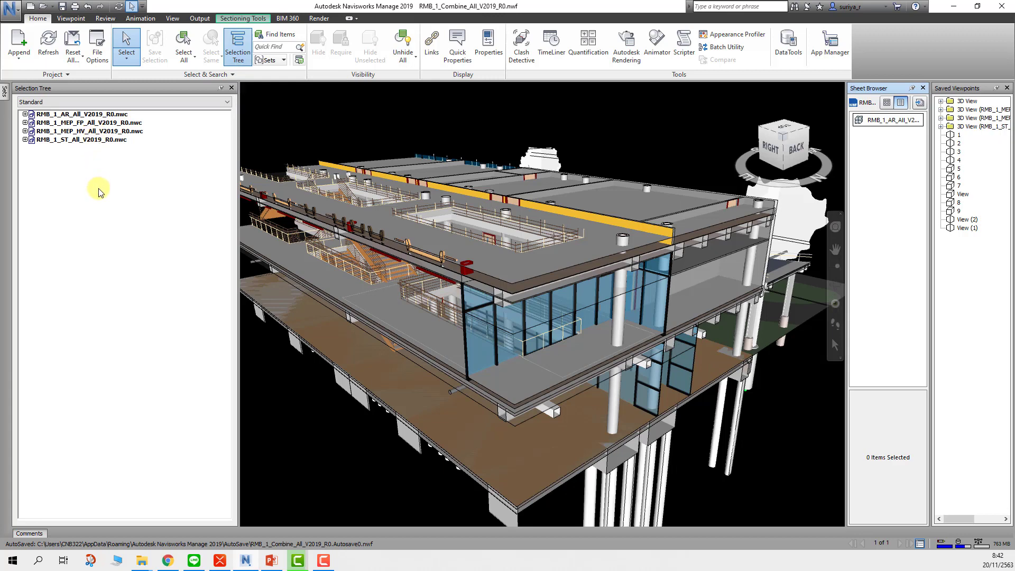
{"action": "left_click", "coordinate": [122, 163]}
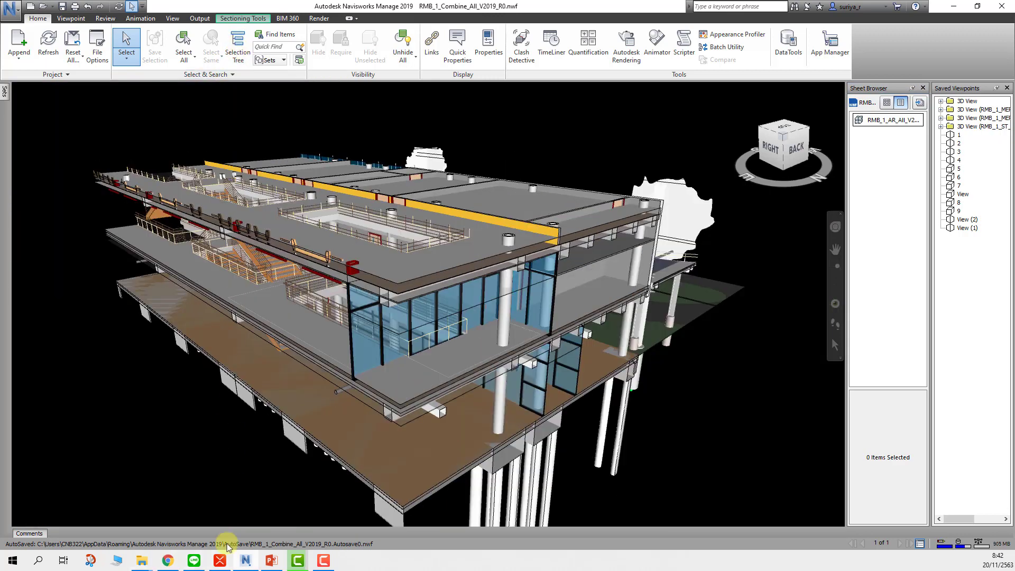
{"action": "left_click", "coordinate": [227, 560]}
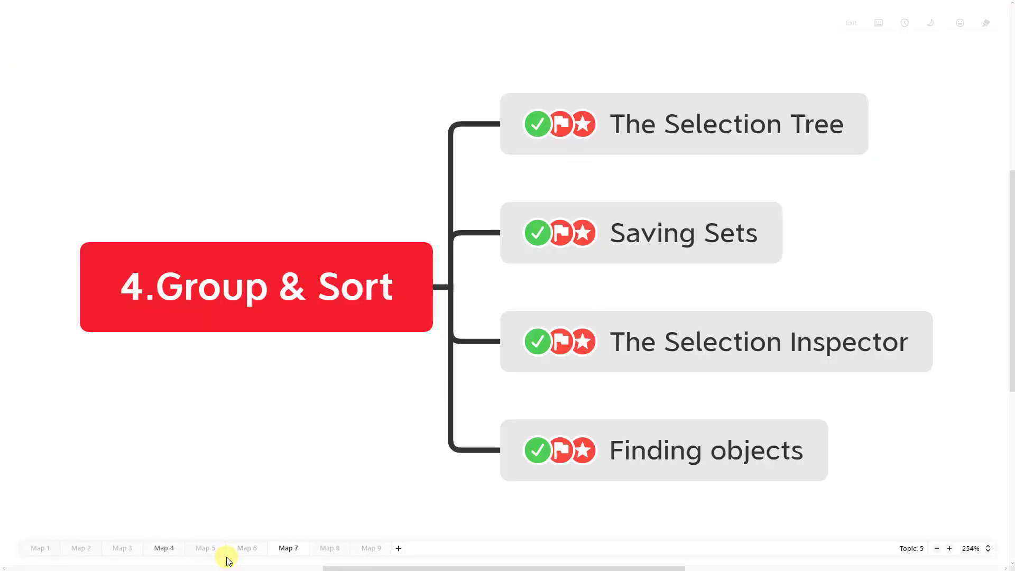
{"action": "key", "text": "alt+Tab"}
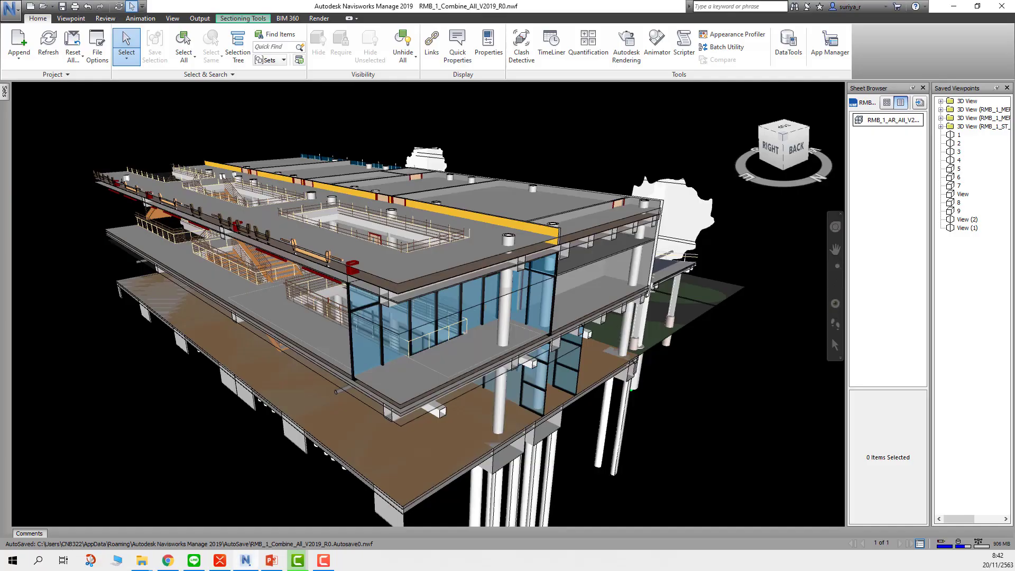
Step: Reopen the Selection Tree and select each model file: AR, MEP_FP, MEP_HV, ST
{"action": "left_click", "coordinate": [239, 44]}
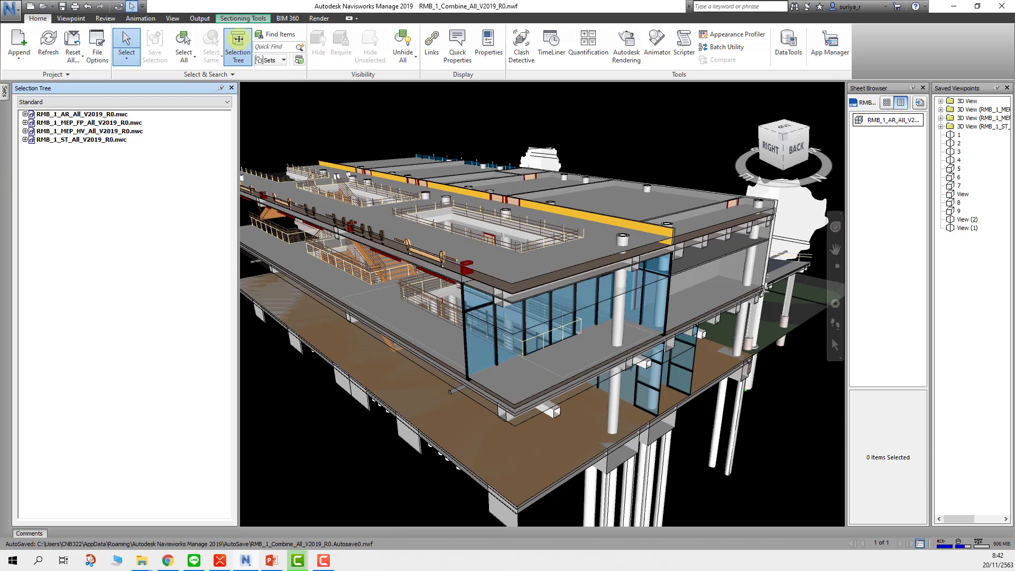
{"action": "left_click", "coordinate": [78, 114]}
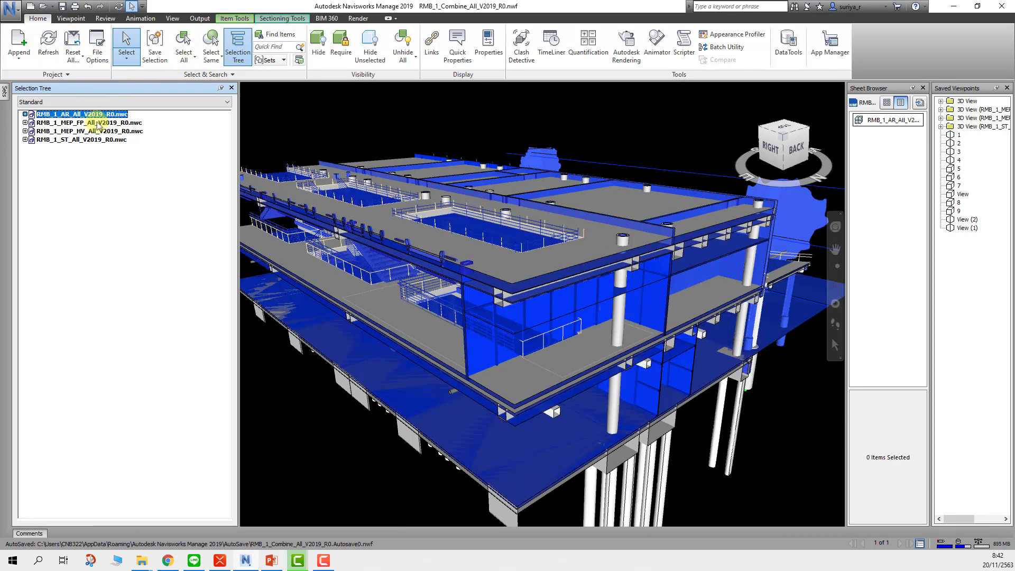
{"action": "left_click", "coordinate": [98, 124]}
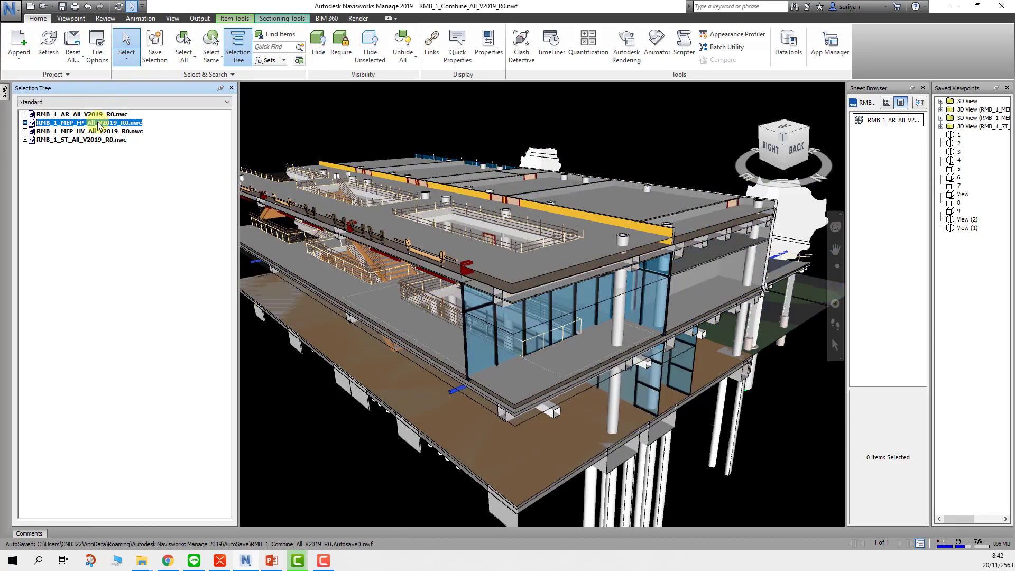
{"action": "left_click", "coordinate": [85, 132]}
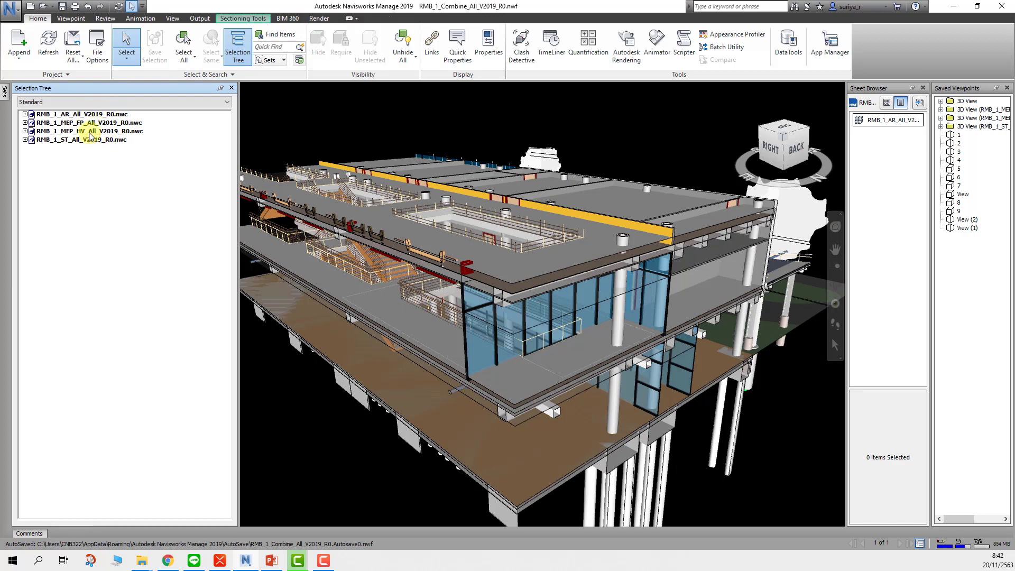
{"action": "left_click", "coordinate": [77, 139]}
{"action": "left_click", "coordinate": [71, 122]}
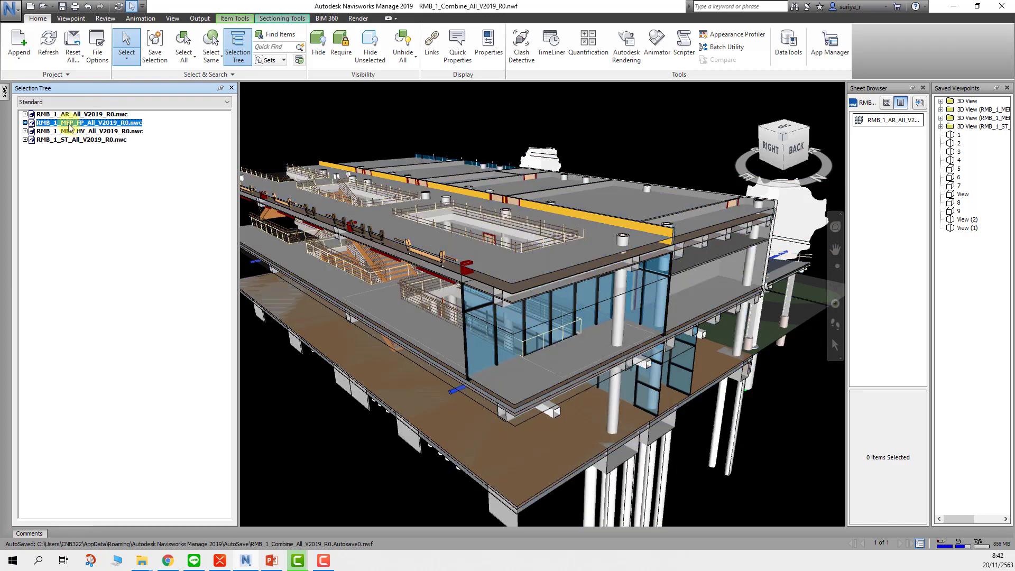
Step: Expand the AR model and Arch Link Model, selecting levels 01 through 03 in turn
{"action": "left_click", "coordinate": [24, 115]}
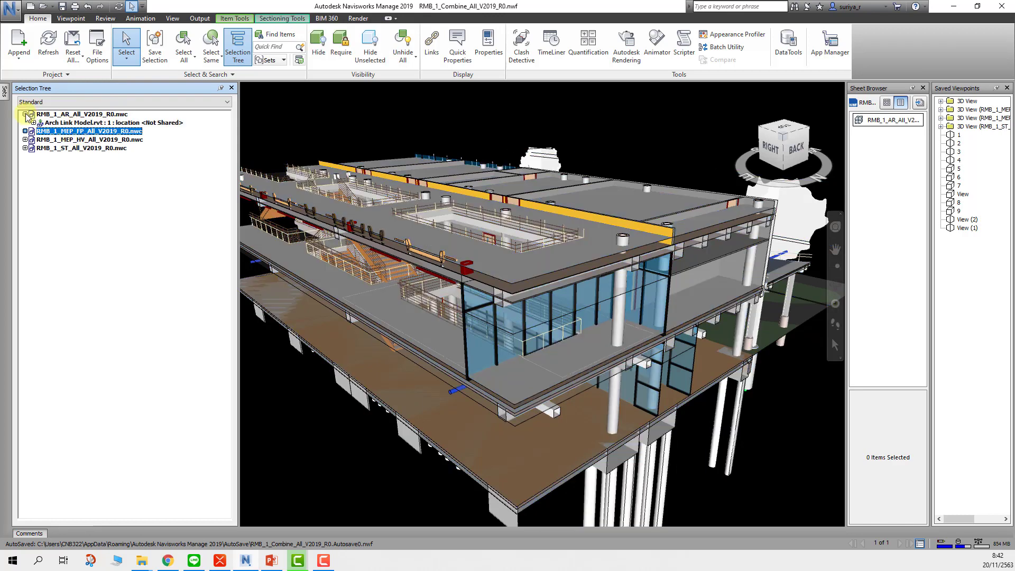
{"action": "left_click", "coordinate": [33, 123]}
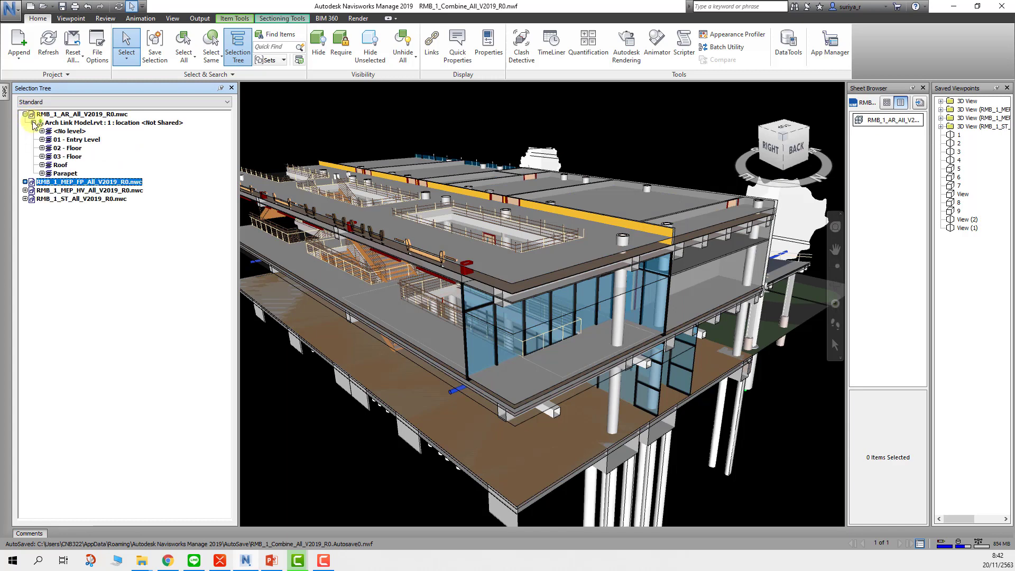
{"action": "left_click", "coordinate": [90, 236]}
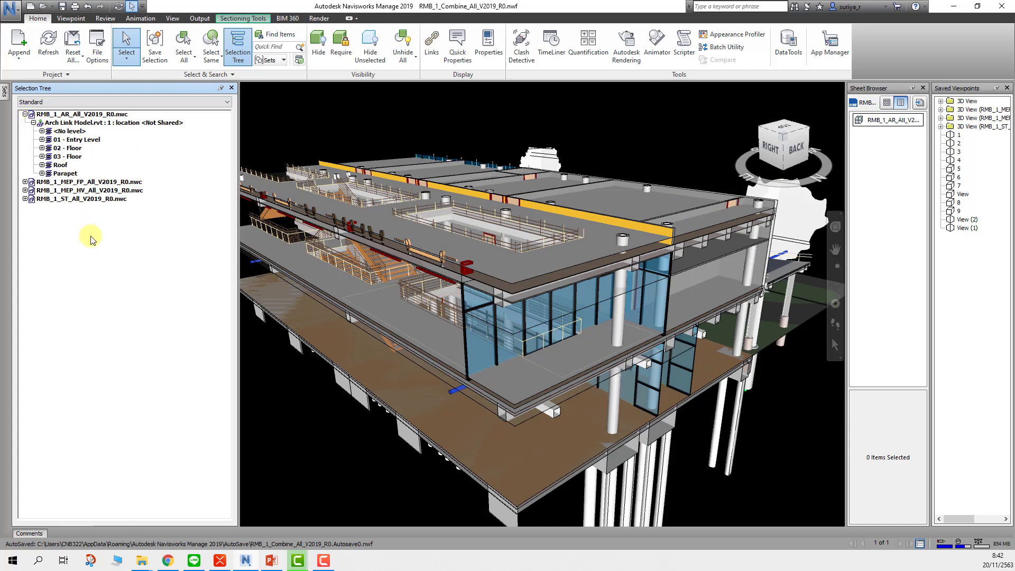
{"action": "left_click", "coordinate": [68, 140]}
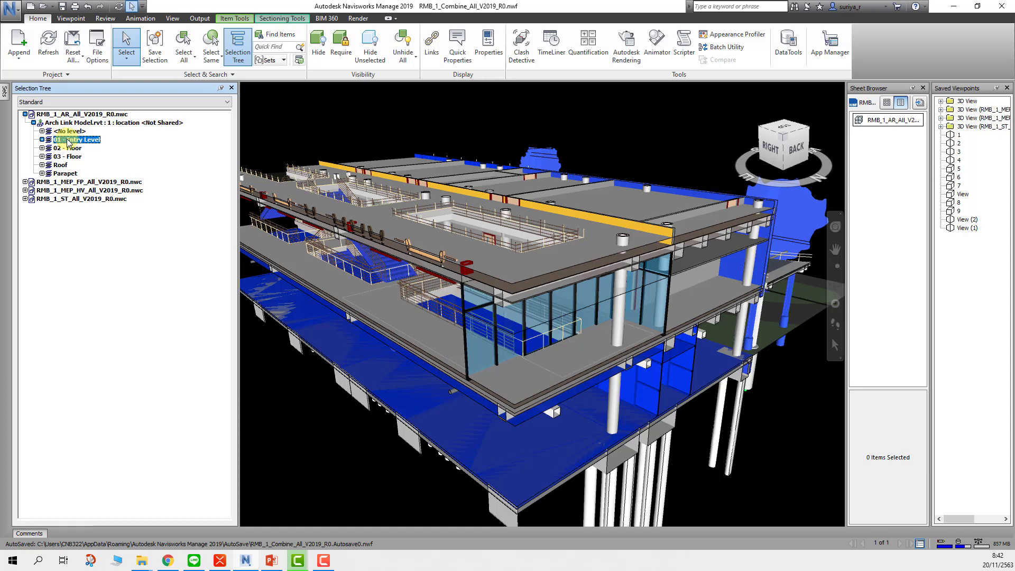
{"action": "left_click", "coordinate": [71, 149]}
{"action": "left_click", "coordinate": [69, 156]}
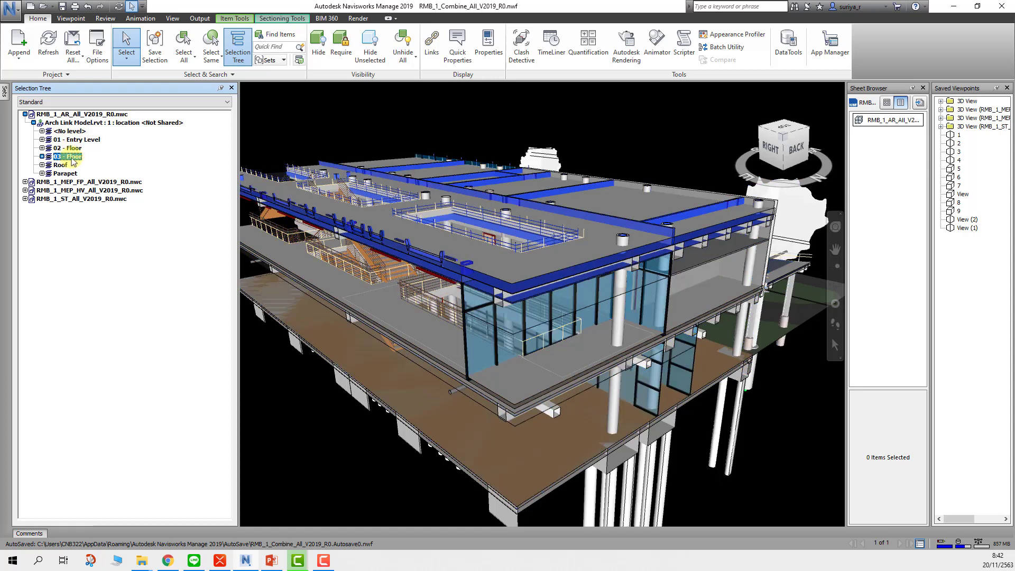
{"action": "key", "text": "Escape"}
Step: Expand 01 - Entry Level and select Ceilings, Curtain Wall Mullions, Floors, Furniture, and Walls
{"action": "left_click", "coordinate": [62, 141]}
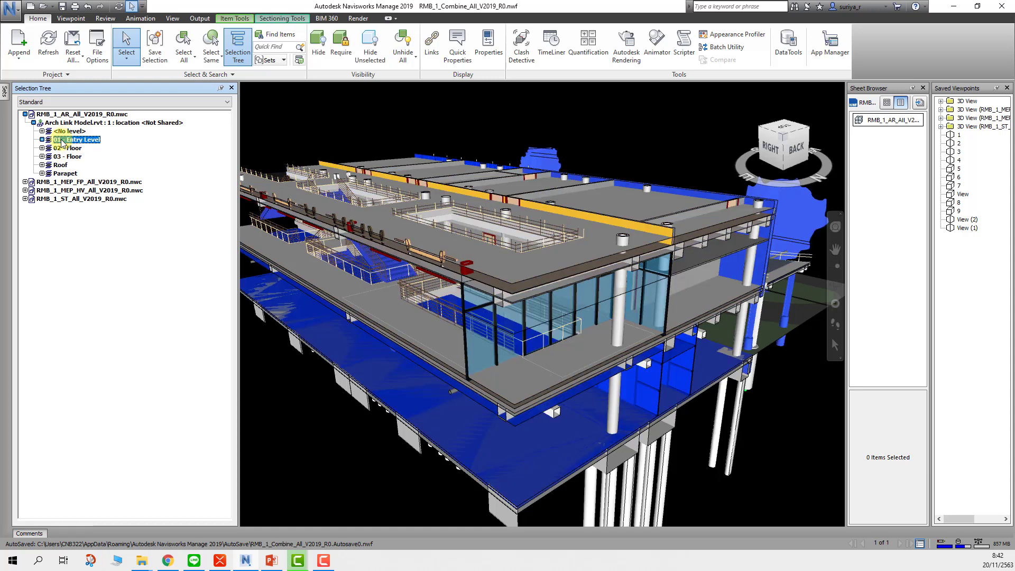
{"action": "left_click", "coordinate": [42, 140]}
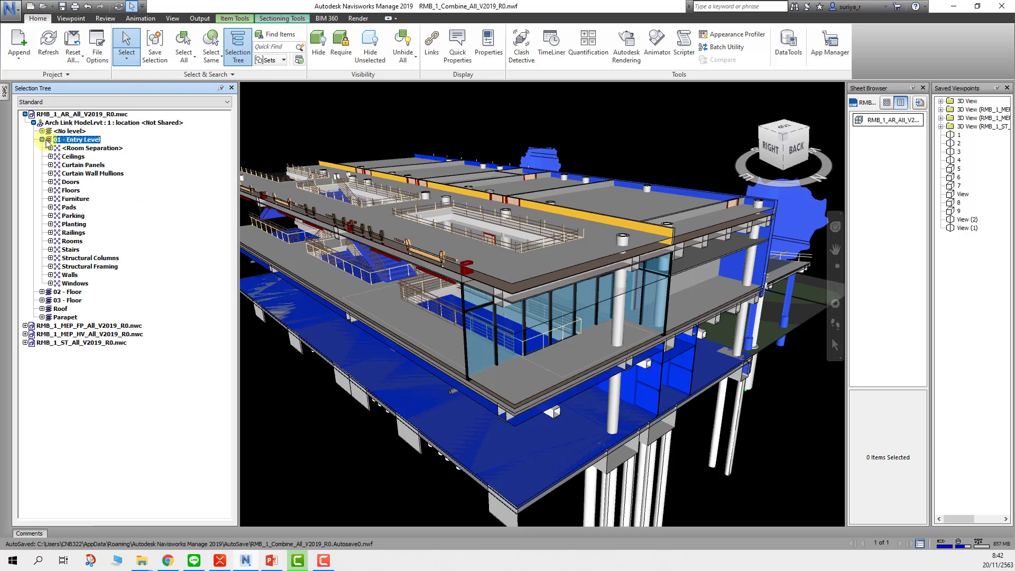
{"action": "left_click", "coordinate": [73, 158]}
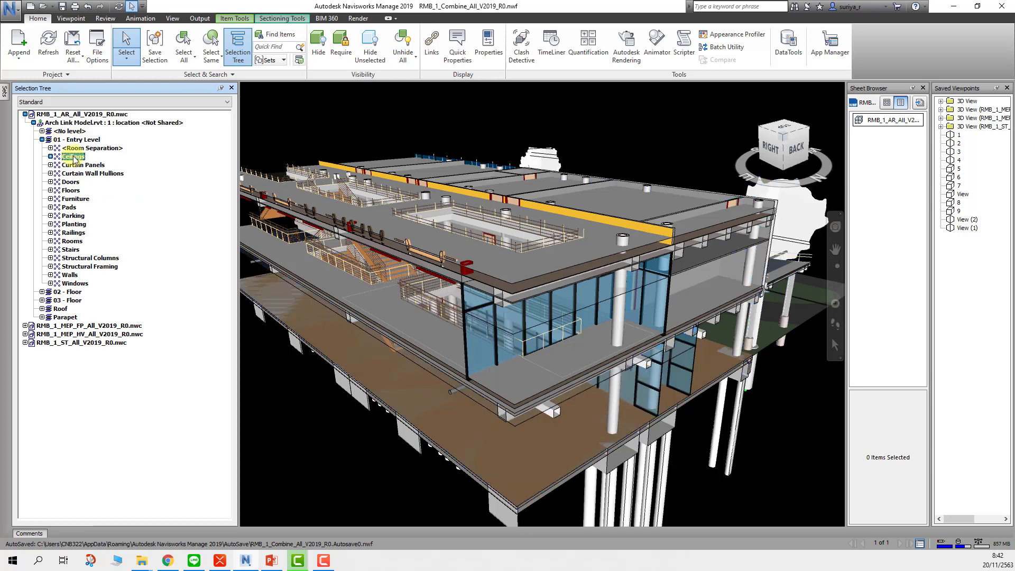
{"action": "left_click", "coordinate": [77, 165]}
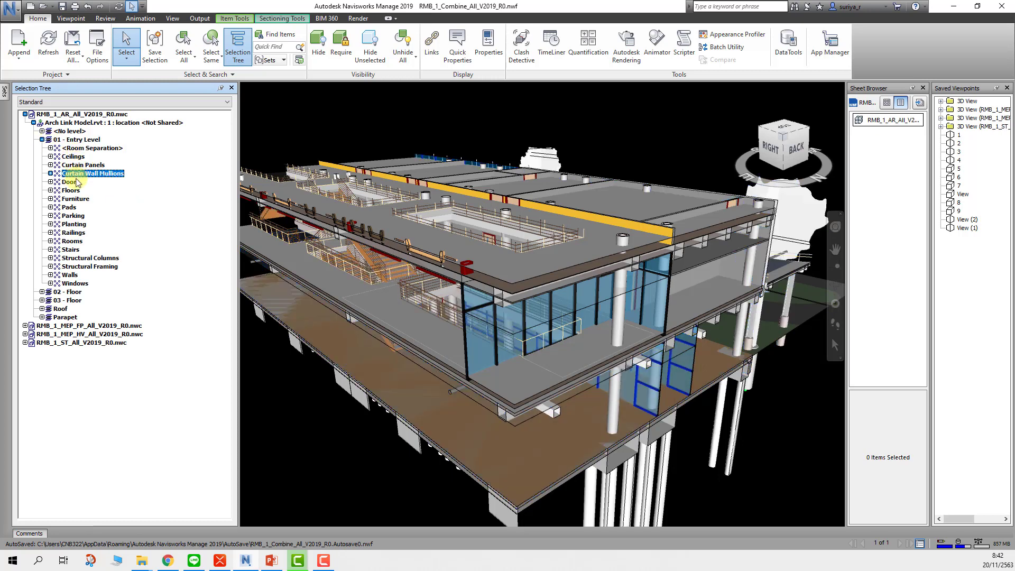
{"action": "left_click", "coordinate": [73, 182]}
{"action": "left_click", "coordinate": [76, 198]}
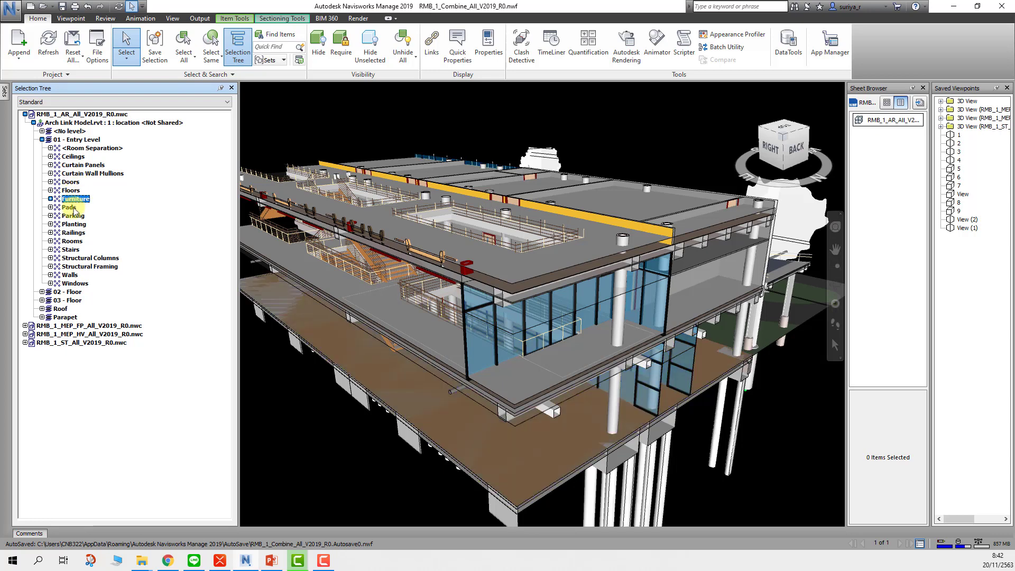
{"action": "left_click", "coordinate": [74, 225]}
{"action": "left_click", "coordinate": [70, 275]}
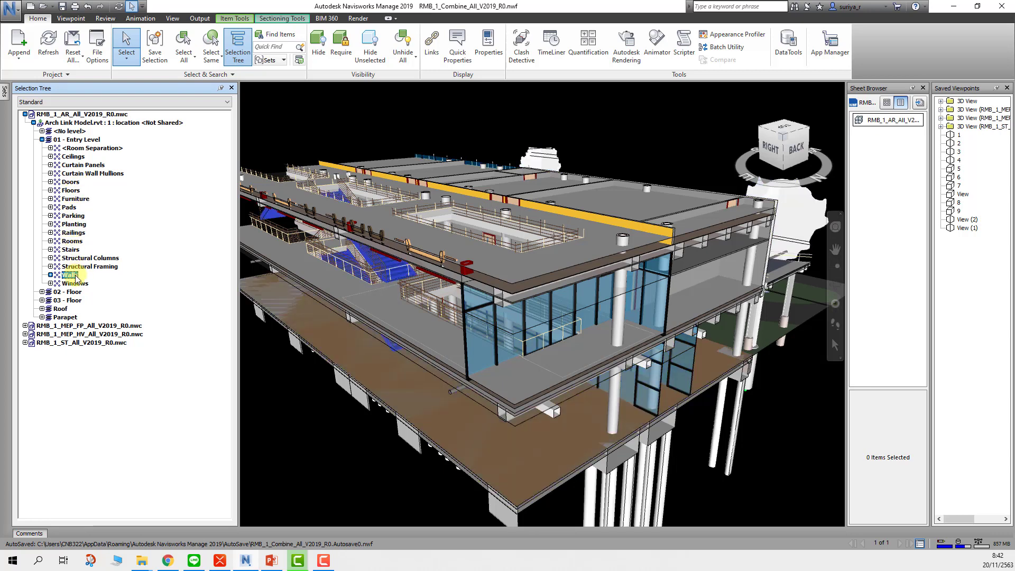
Step: Expand 02 - Floor to select its Doors, then collapse both level nodes
{"action": "left_click", "coordinate": [49, 294]}
{"action": "left_click", "coordinate": [42, 292]}
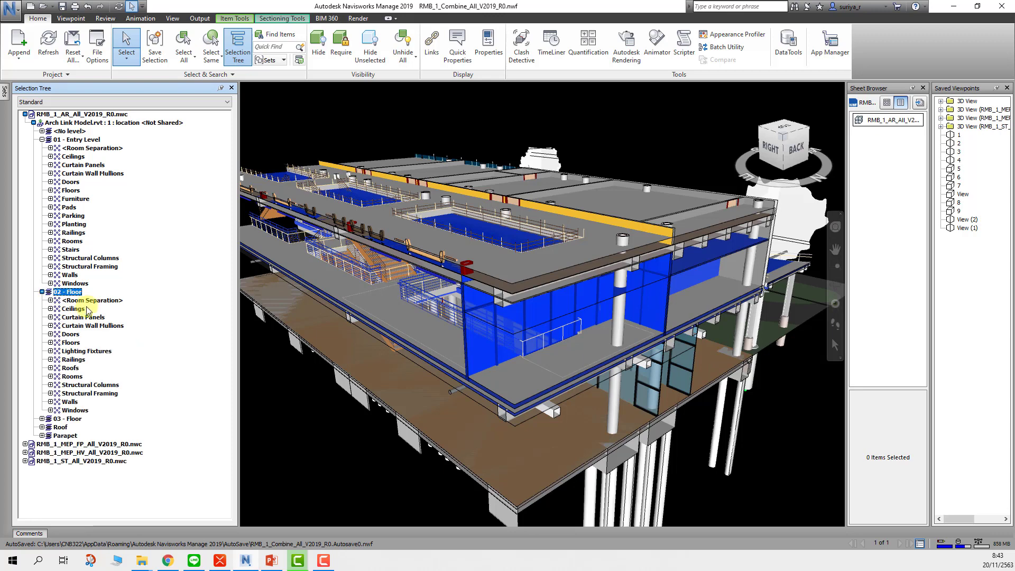
{"action": "left_click", "coordinate": [79, 308]}
{"action": "left_click", "coordinate": [70, 334]}
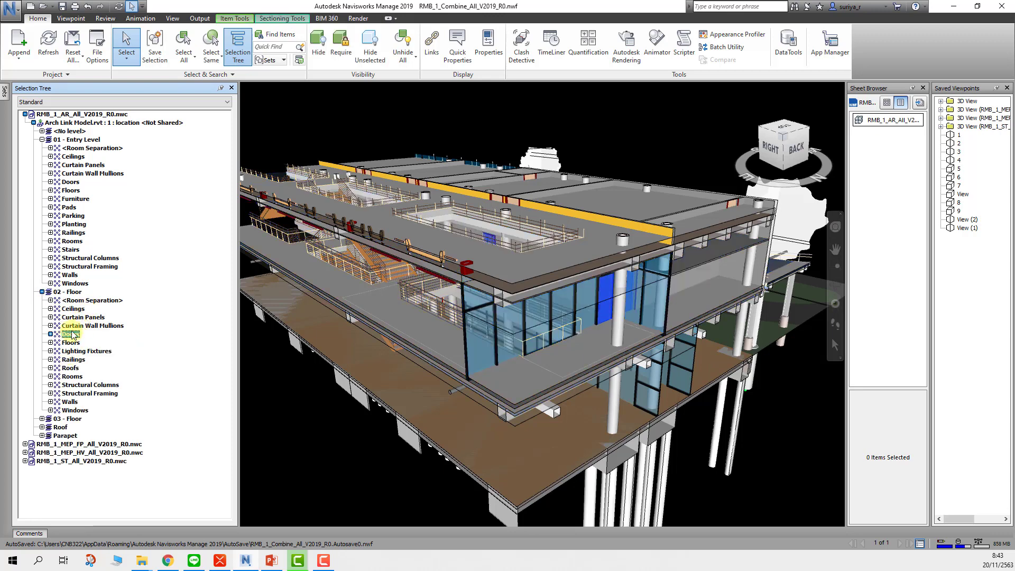
{"action": "left_click", "coordinate": [42, 140]}
{"action": "left_click", "coordinate": [41, 148]}
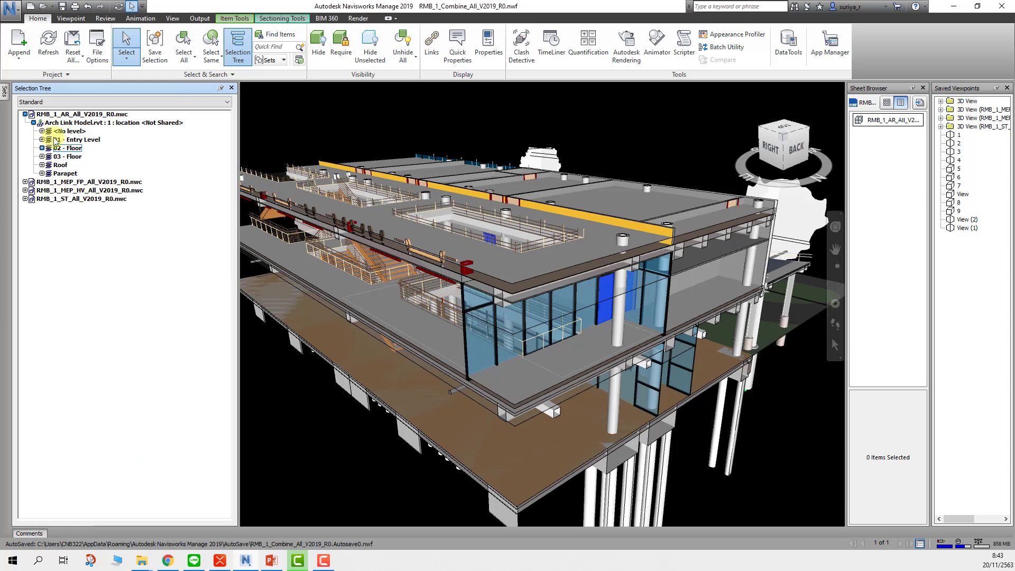
Step: Save Arch Link Model as a selection set, dock the Sets panel, and delete the duplicate
{"action": "left_click", "coordinate": [70, 124]}
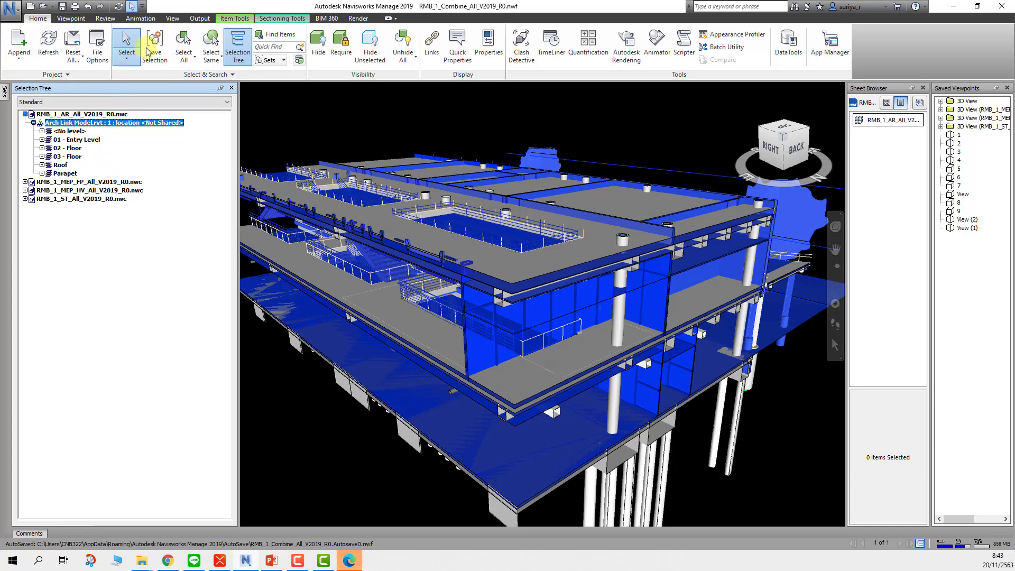
{"action": "left_click", "coordinate": [159, 42]}
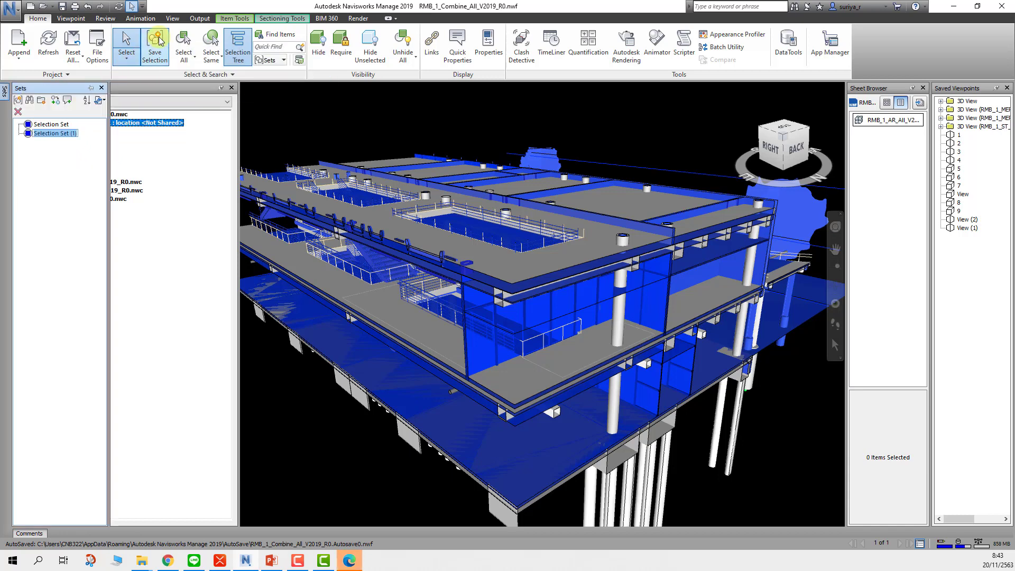
{"action": "left_click", "coordinate": [90, 88]}
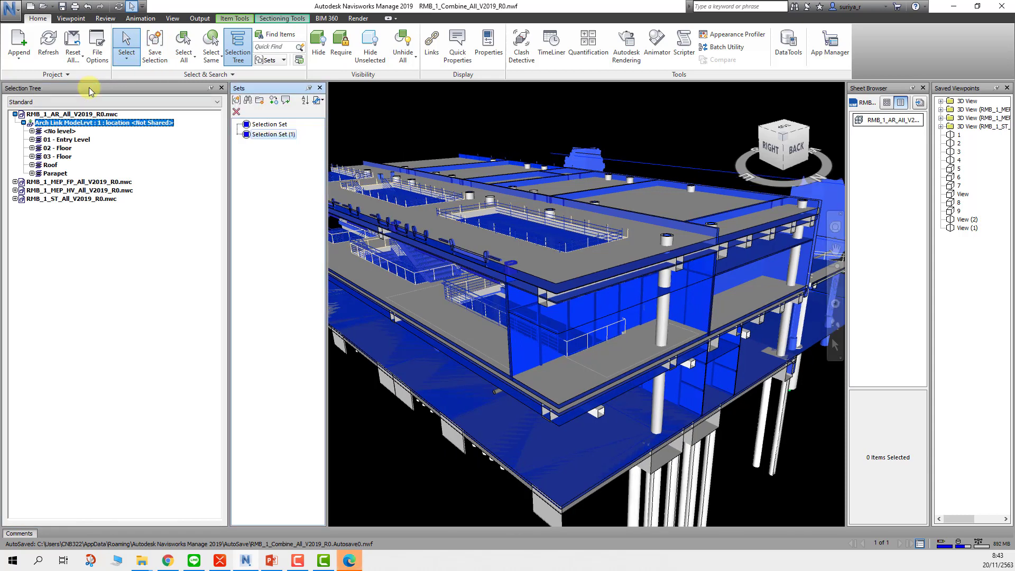
{"action": "left_click_drag", "start_coordinate": [326, 122], "coordinate": [364, 115]}
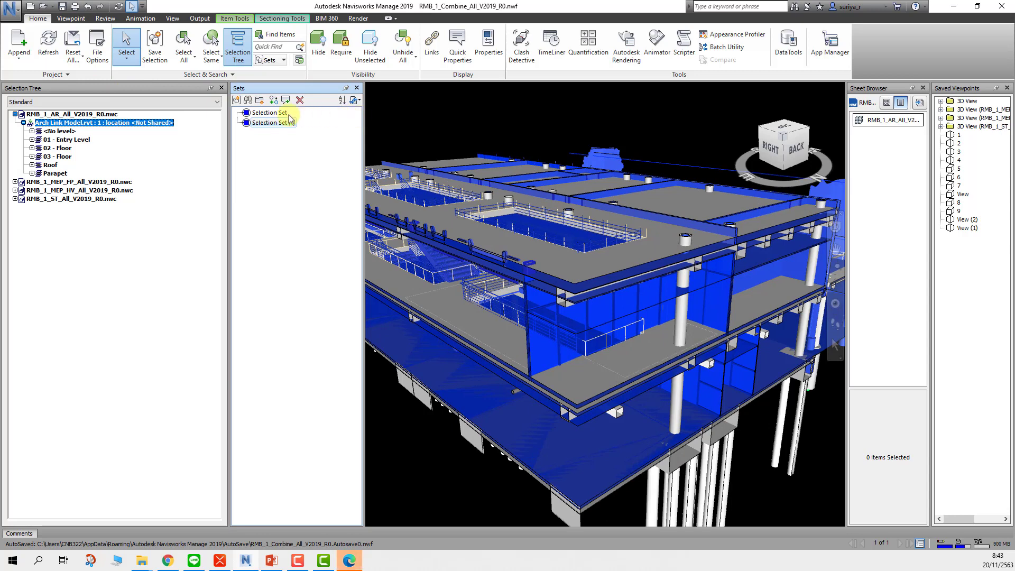
{"action": "left_click", "coordinate": [271, 114]}
{"action": "left_click", "coordinate": [300, 101]}
{"action": "left_click", "coordinate": [272, 113]}
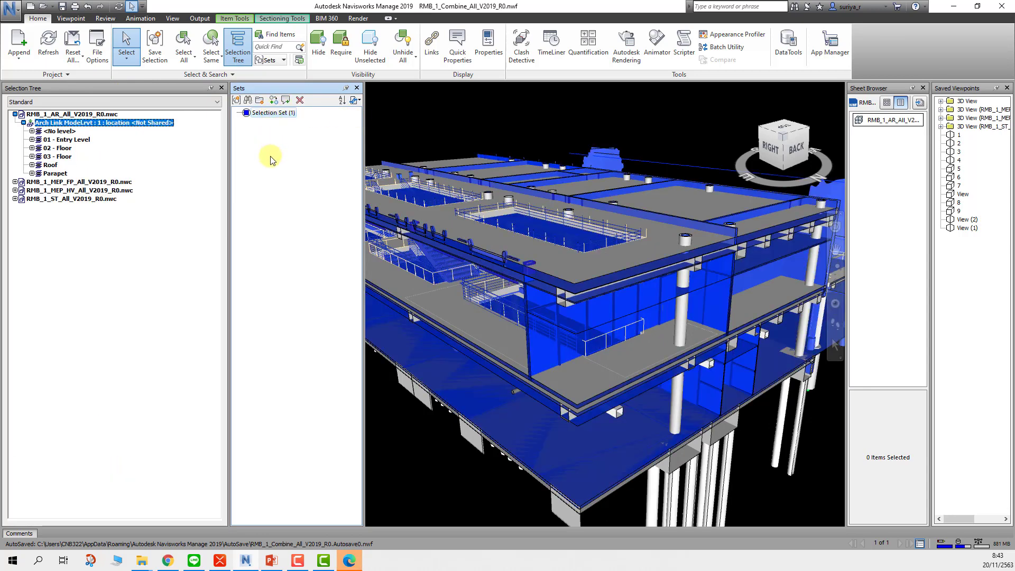
Step: Save the RMB_1_MEP_FP_All_V2019_R0.nwc model as a set named fp
{"action": "left_click", "coordinate": [93, 181]}
{"action": "left_click", "coordinate": [15, 182]}
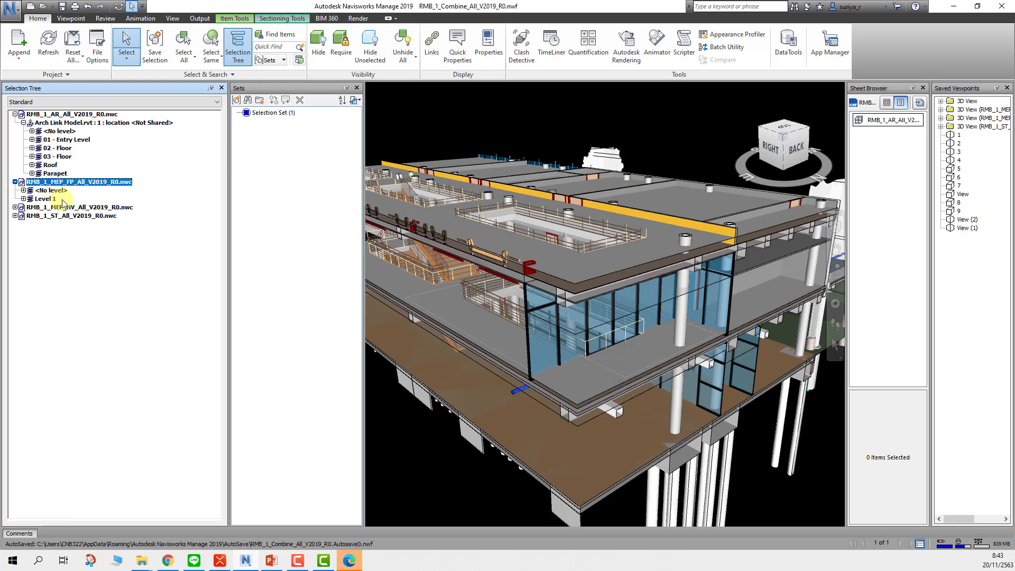
{"action": "left_click", "coordinate": [156, 47]}
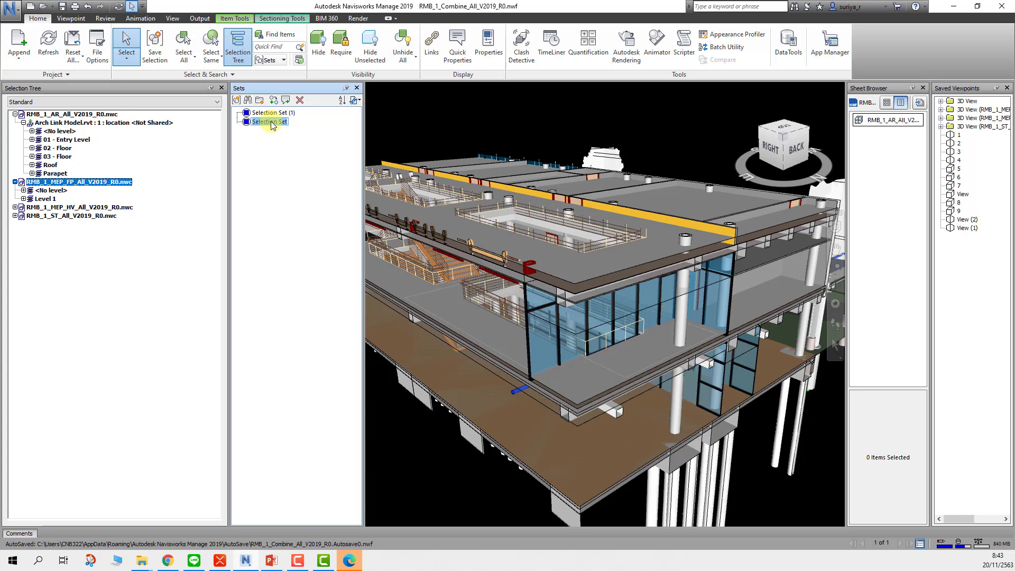
{"action": "type", "text": "fp"}
Step: Rename Selection Set (1) to ar and check it against the MEP models
{"action": "left_click", "coordinate": [271, 114]}
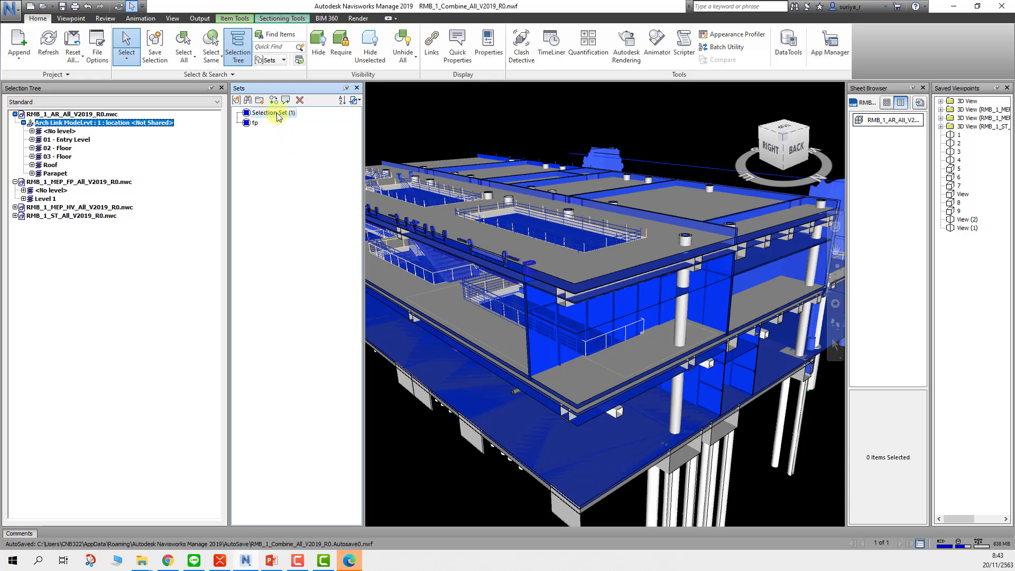
{"action": "left_click", "coordinate": [278, 114]}
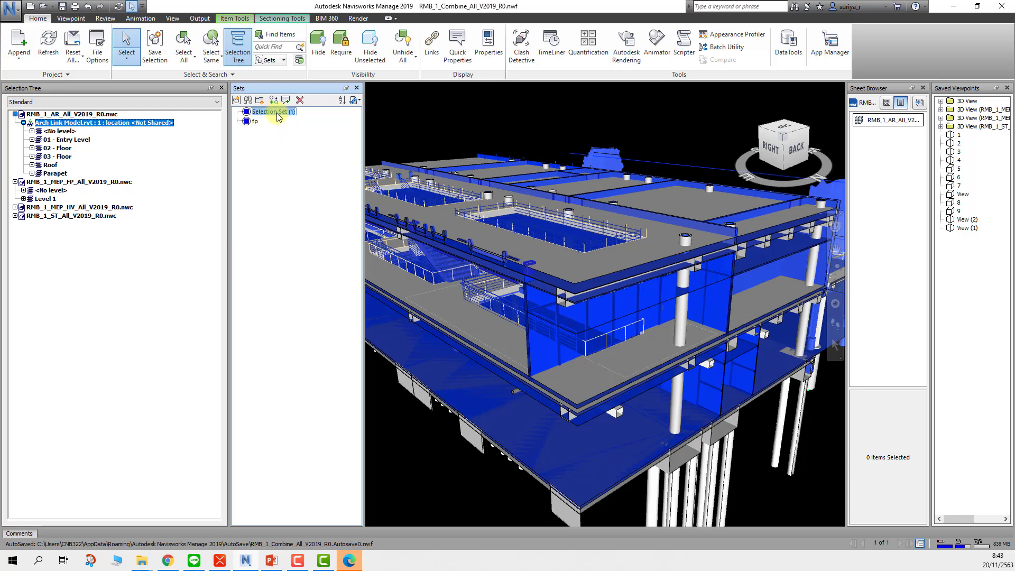
{"action": "type", "text": "ar"}
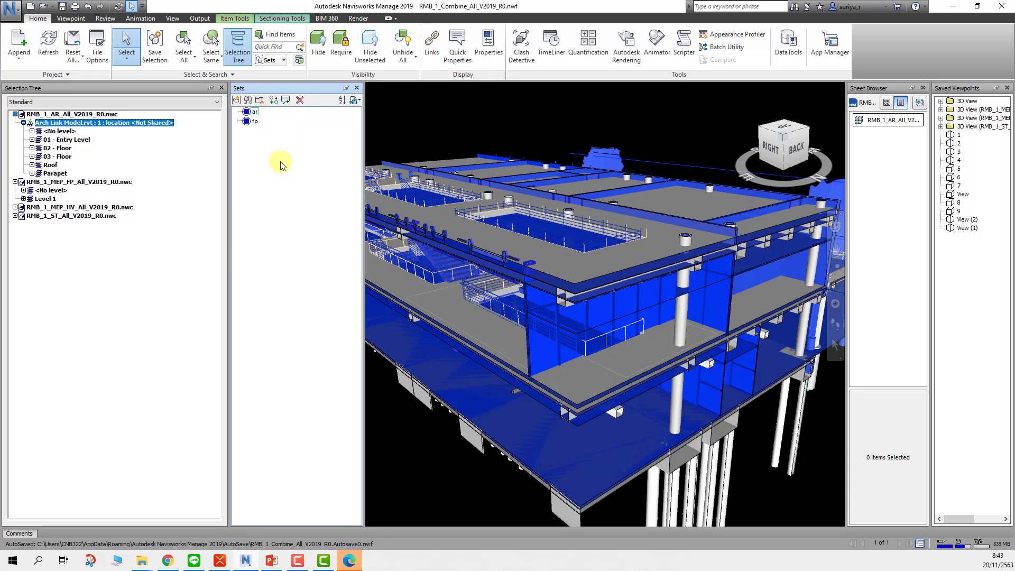
{"action": "left_click", "coordinate": [255, 121]}
{"action": "left_click", "coordinate": [254, 112]}
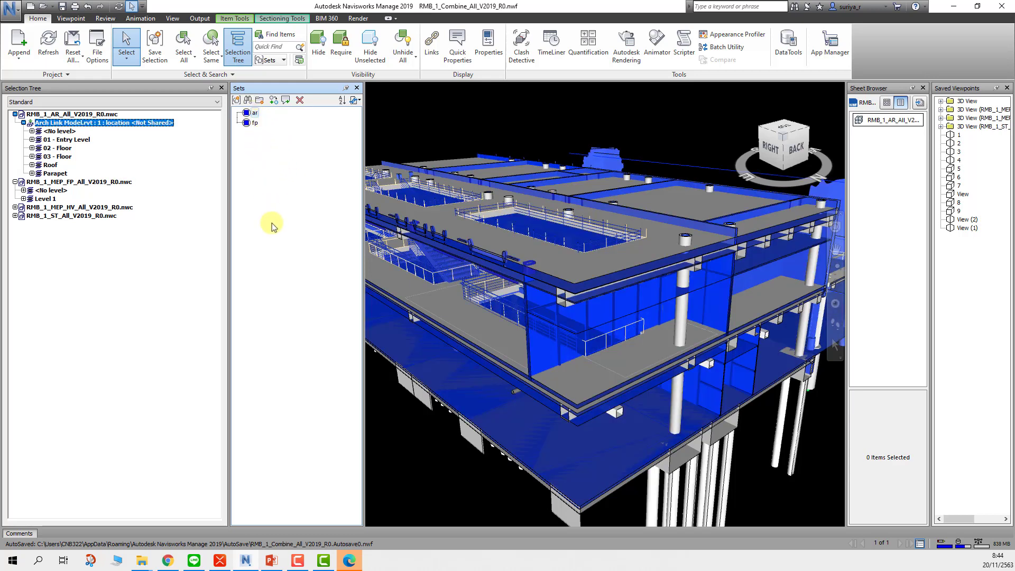
{"action": "left_click", "coordinate": [87, 182]}
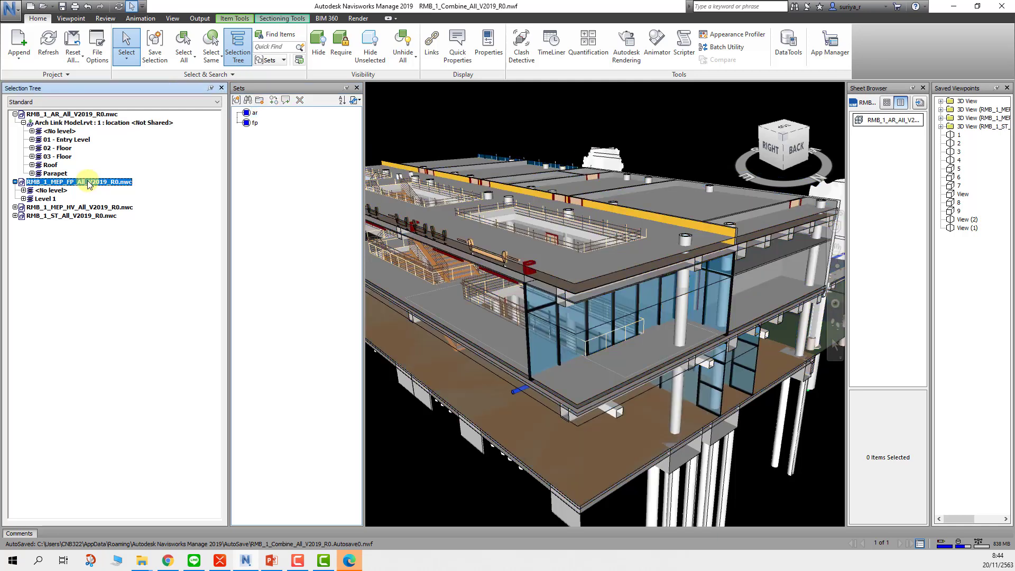
{"action": "left_click", "coordinate": [65, 209]}
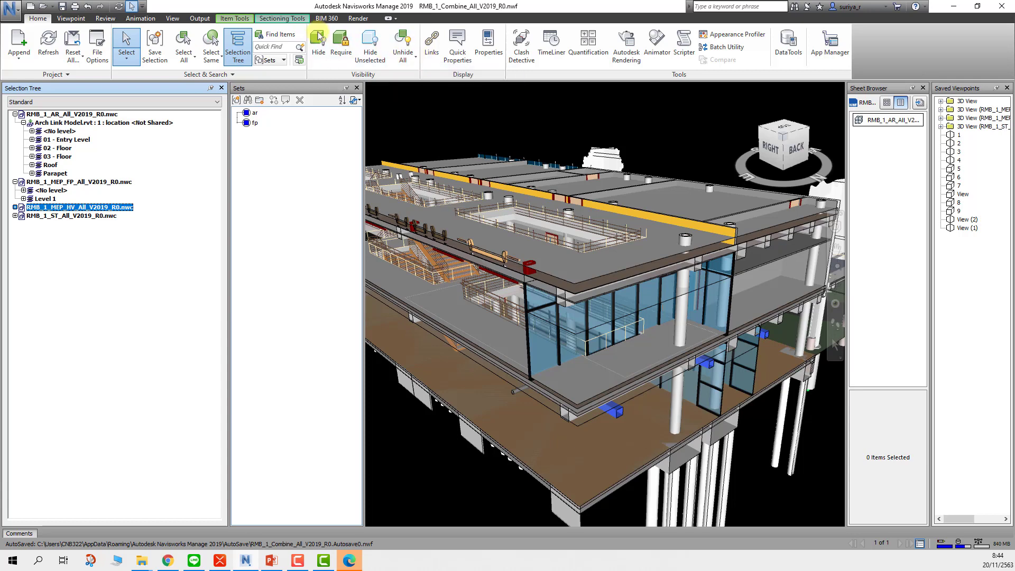
Step: Turn off sectioning so the whole combined model is visible
{"action": "left_click", "coordinate": [278, 22]}
{"action": "left_click", "coordinate": [19, 47]}
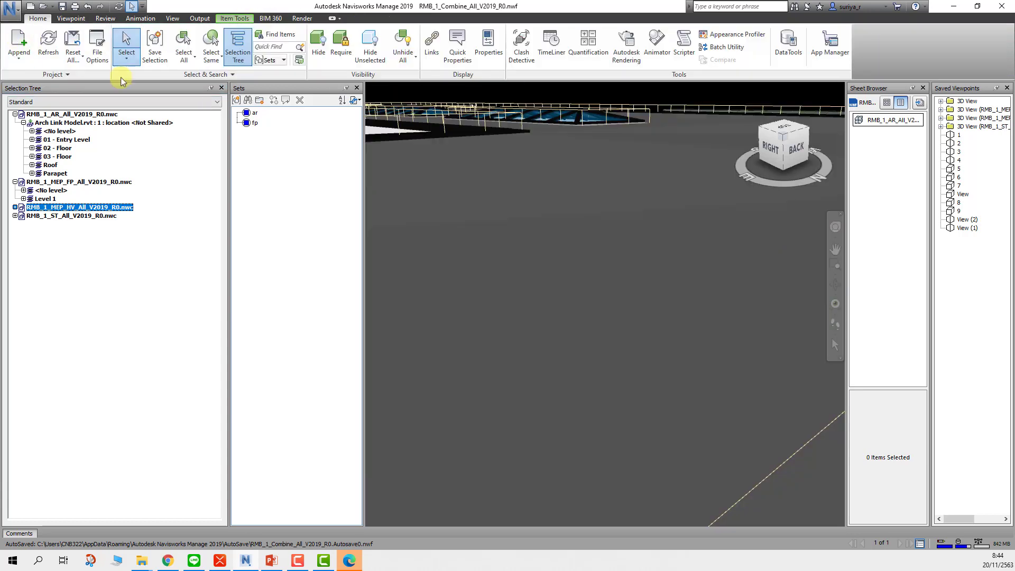
{"action": "scroll", "coordinate": [593, 249], "scroll_direction": "down", "scroll_amount": 2}
{"action": "scroll", "coordinate": [593, 250], "scroll_direction": "down", "scroll_amount": 2}
{"action": "scroll", "coordinate": [592, 250], "scroll_direction": "down", "scroll_amount": 2}
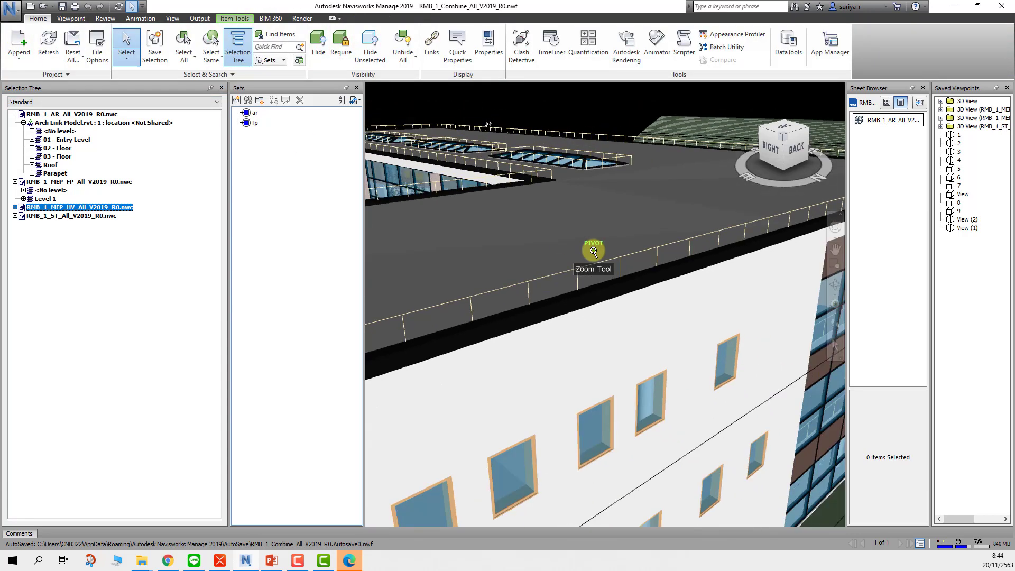
{"action": "scroll", "coordinate": [593, 249], "scroll_direction": "down", "scroll_amount": 2}
{"action": "scroll", "coordinate": [593, 250], "scroll_direction": "down", "scroll_amount": 2}
{"action": "scroll", "coordinate": [591, 250], "scroll_direction": "down", "scroll_amount": 2}
{"action": "scroll", "coordinate": [582, 253], "scroll_direction": "up", "scroll_amount": 2}
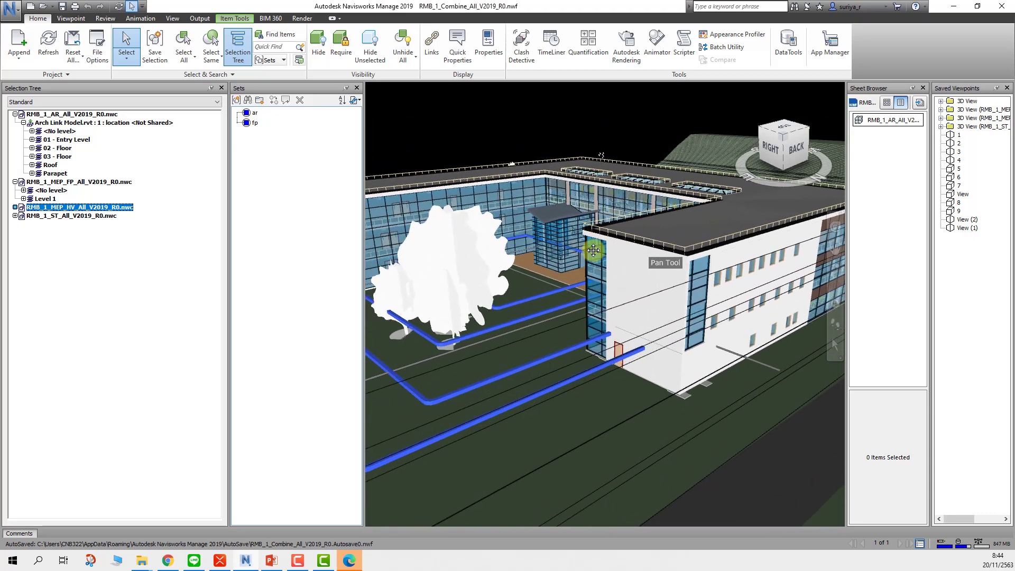
{"action": "scroll", "coordinate": [575, 249], "scroll_direction": "up", "scroll_amount": 1}
{"action": "scroll", "coordinate": [575, 249], "scroll_direction": "down", "scroll_amount": 1}
Step: Save the MEP_HV model as set hv and the ST model as set st
{"action": "left_click", "coordinate": [82, 210]}
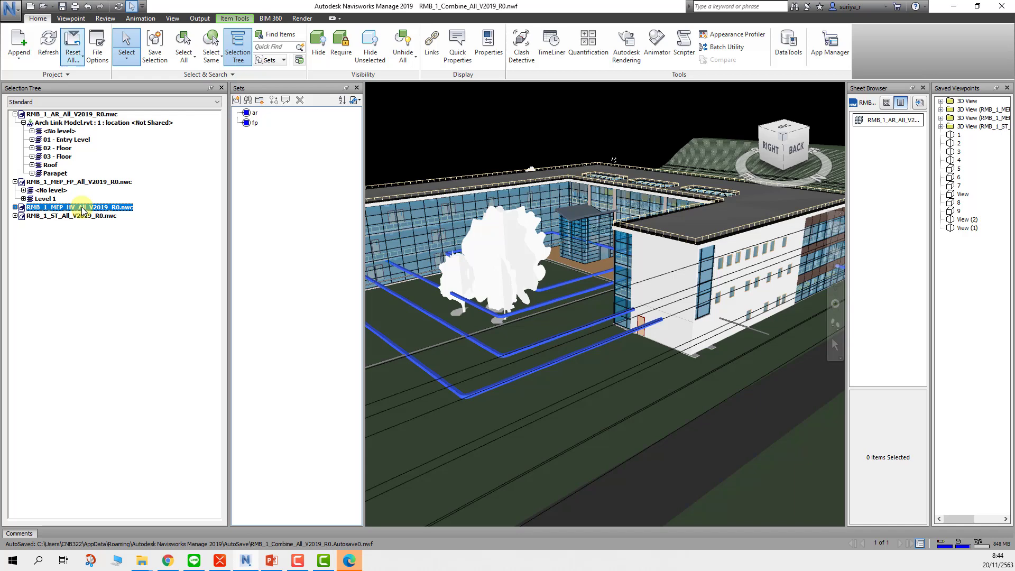
{"action": "left_click", "coordinate": [165, 54]}
{"action": "type", "text": "hv"}
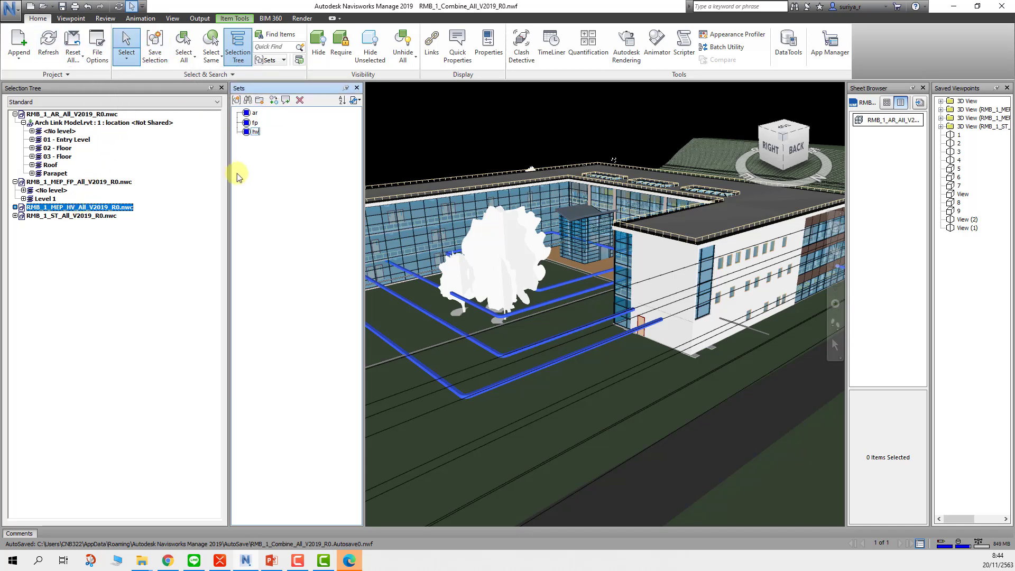
{"action": "key", "text": "Return"}
{"action": "left_click", "coordinate": [76, 217]}
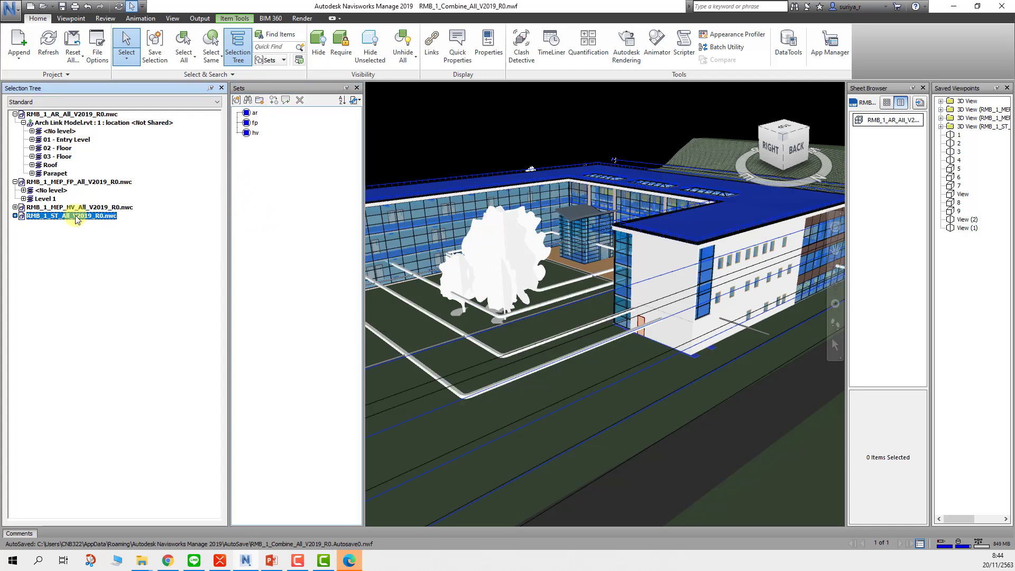
{"action": "left_click", "coordinate": [155, 45]}
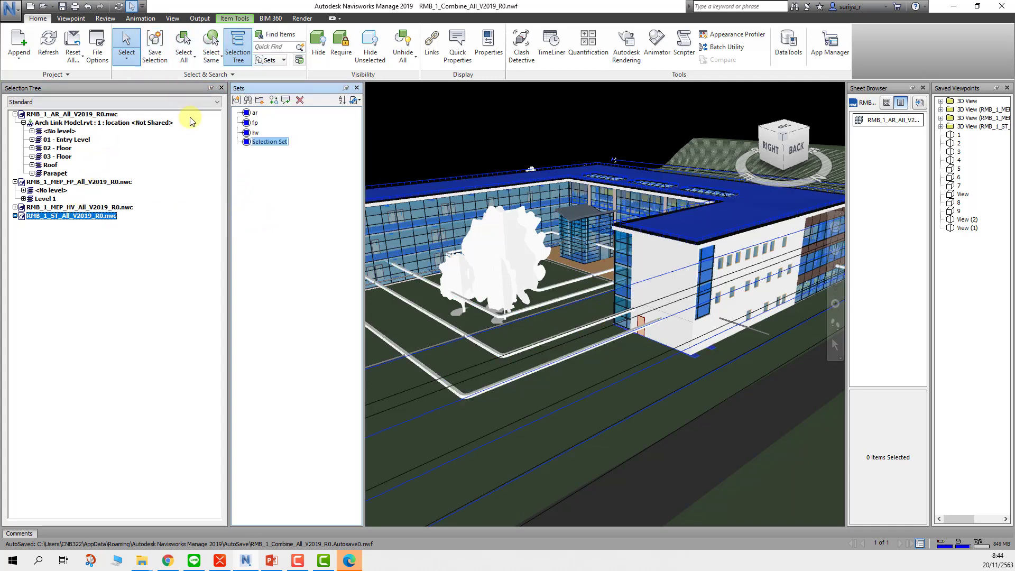
{"action": "type", "text": "st"}
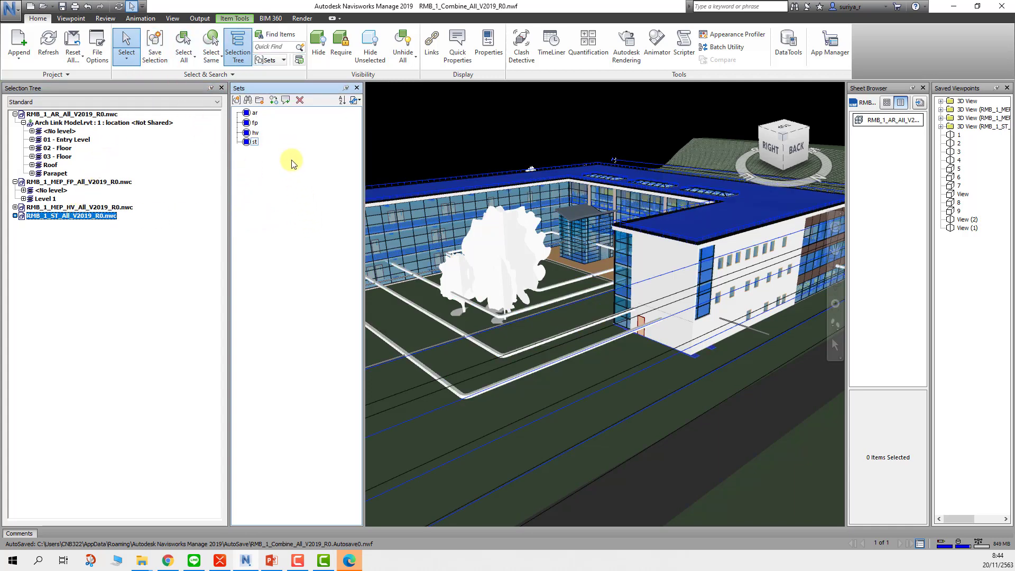
Step: Compare the saved sets, then show only the ar architectural model and deselect
{"action": "left_click", "coordinate": [254, 133]}
{"action": "left_click", "coordinate": [254, 113]}
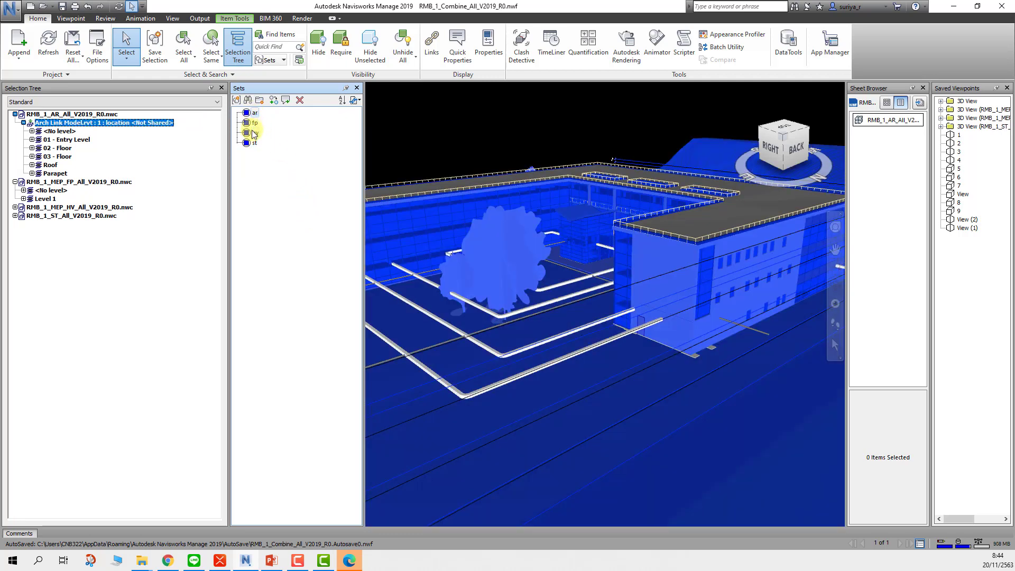
{"action": "left_click", "coordinate": [254, 133]}
{"action": "left_click", "coordinate": [255, 112]}
{"action": "left_click", "coordinate": [361, 50]}
{"action": "left_click", "coordinate": [541, 116]}
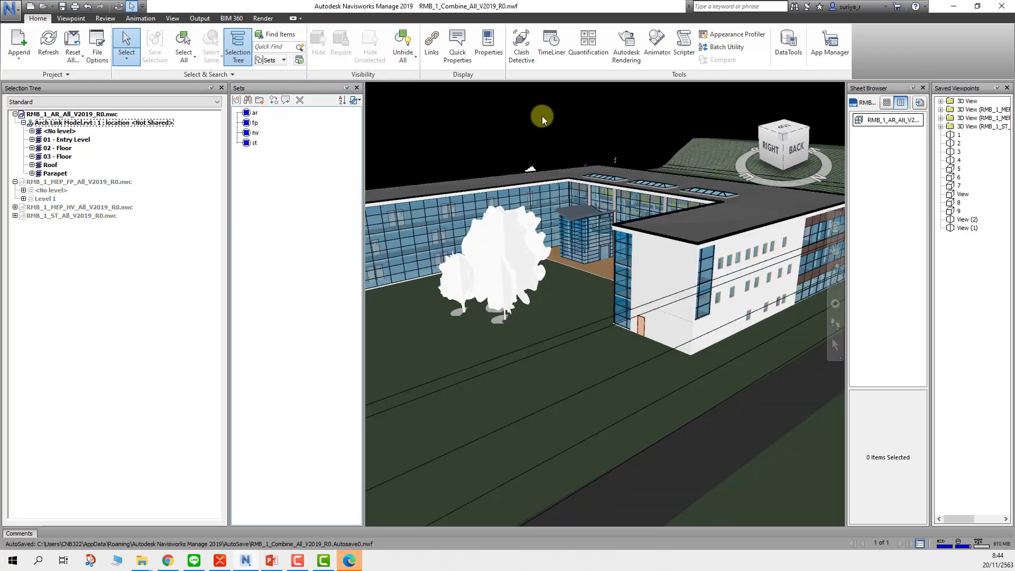
Step: Unhide and isolate the fp set's MEP_FP pipes, then clear the selection
{"action": "left_click", "coordinate": [254, 123]}
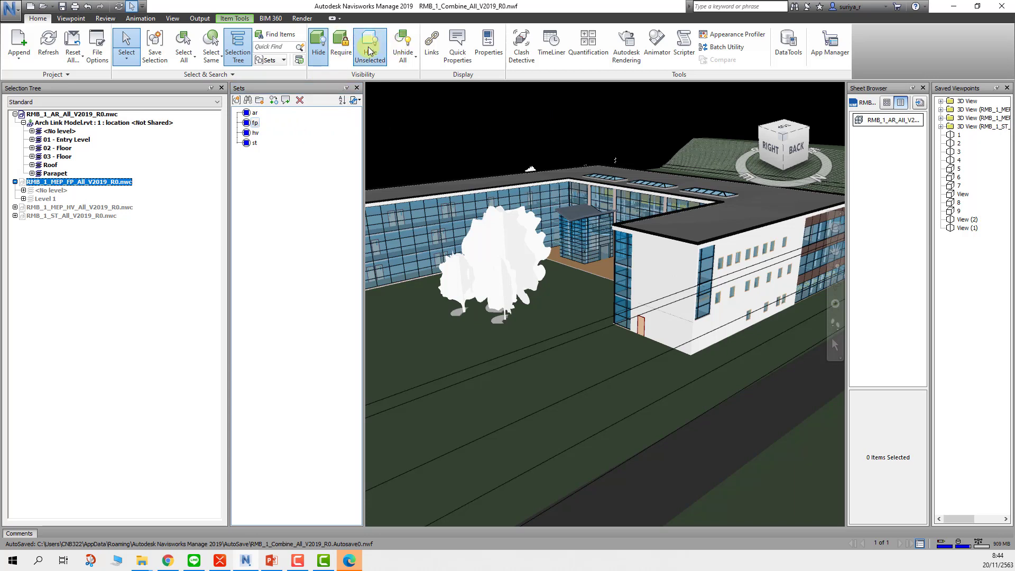
{"action": "left_click", "coordinate": [319, 45]}
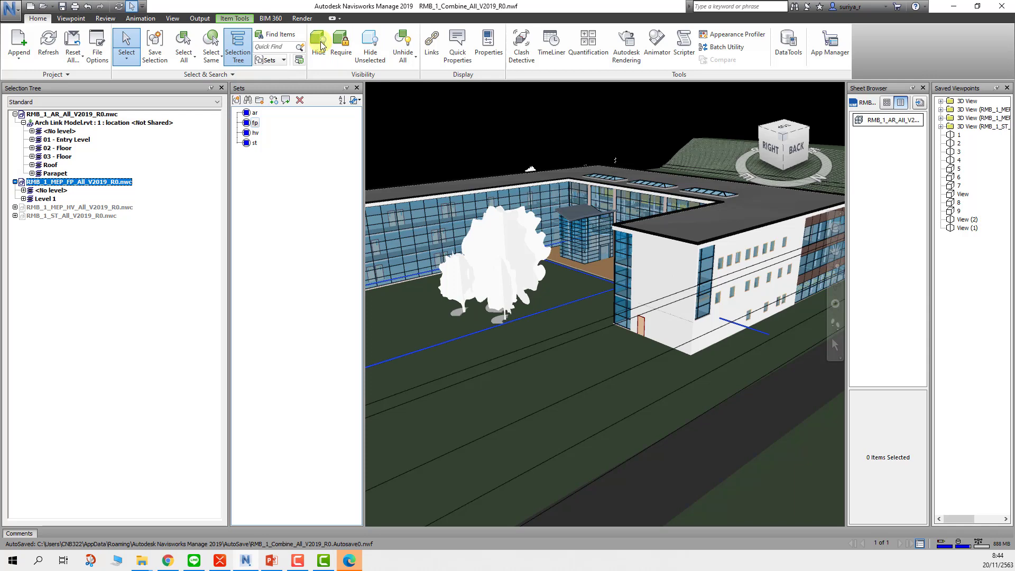
{"action": "left_click", "coordinate": [369, 45]}
{"action": "left_click", "coordinate": [547, 113]}
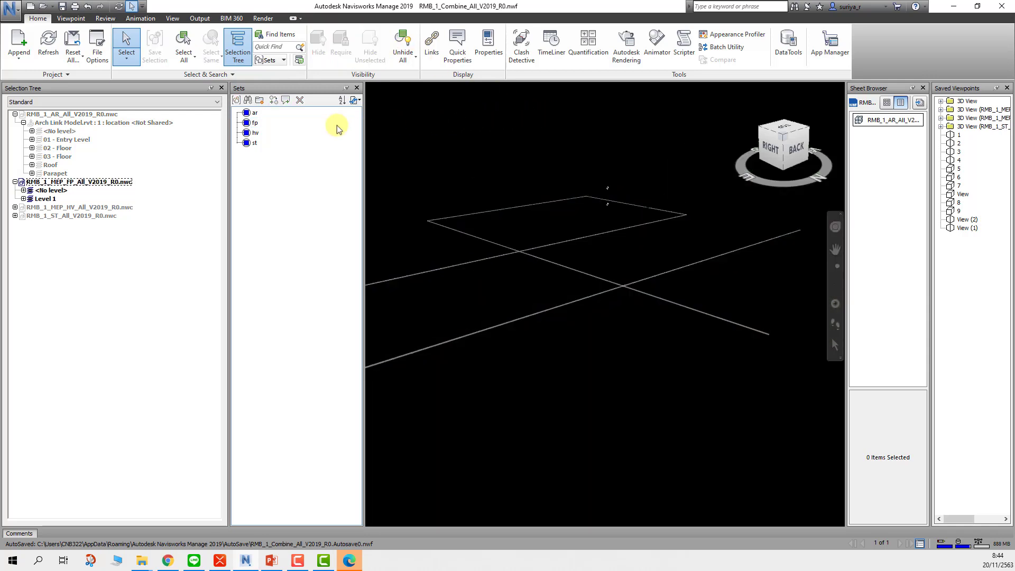
Step: Unhide and isolate the hv set's MEP_HV ducts, then clear the selection
{"action": "left_click", "coordinate": [255, 133]}
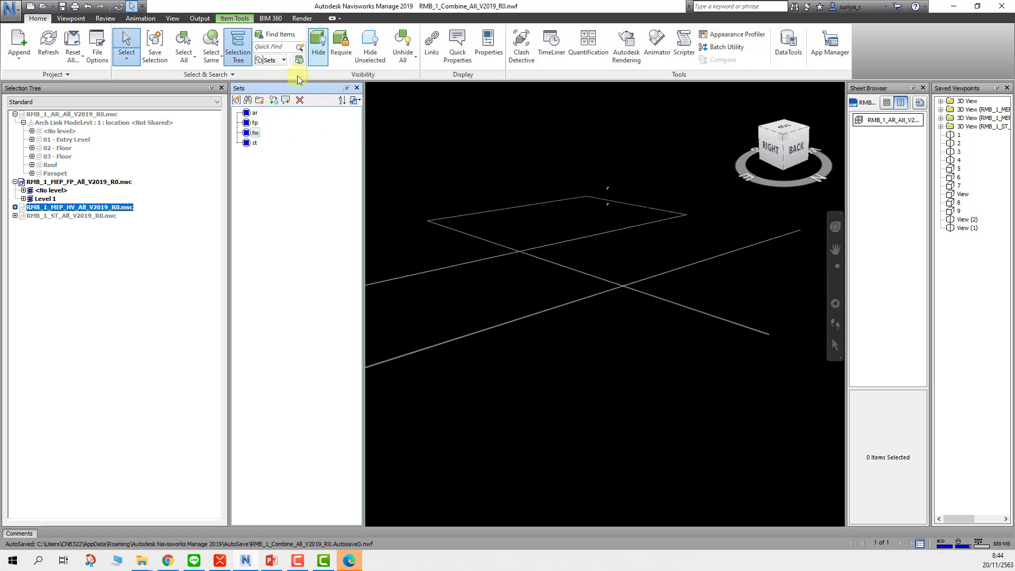
{"action": "left_click", "coordinate": [318, 53]}
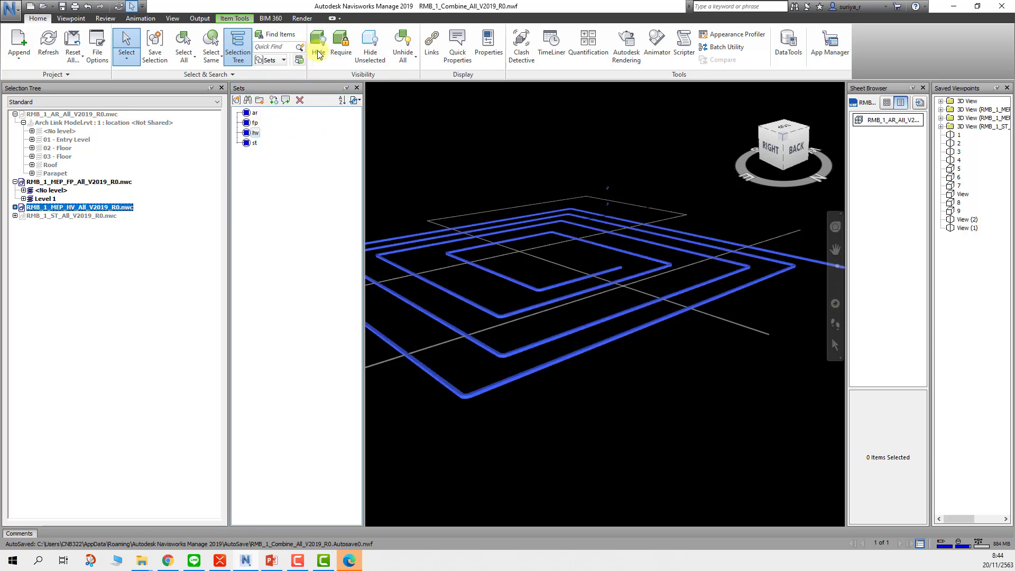
{"action": "left_click", "coordinate": [370, 46]}
{"action": "left_click", "coordinate": [488, 141]}
Step: Hide everything except the st structural model and clear the selection
{"action": "scroll", "coordinate": [511, 264], "scroll_direction": "up", "scroll_amount": 1}
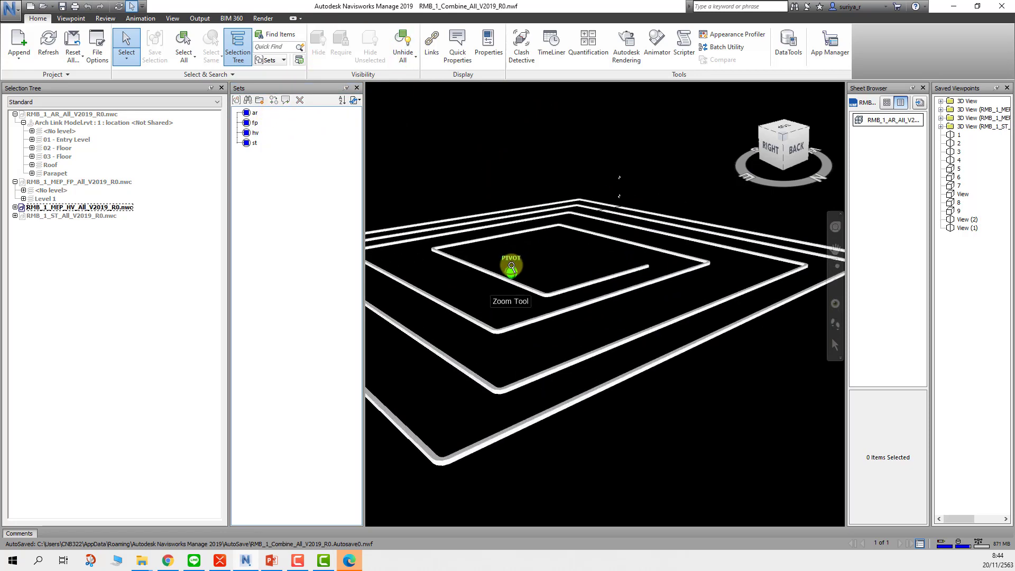
{"action": "scroll", "coordinate": [511, 265], "scroll_direction": "up", "scroll_amount": 1}
{"action": "scroll", "coordinate": [511, 265], "scroll_direction": "up", "scroll_amount": 2}
{"action": "scroll", "coordinate": [511, 264], "scroll_direction": "up", "scroll_amount": 1}
{"action": "scroll", "coordinate": [511, 265], "scroll_direction": "up", "scroll_amount": 2}
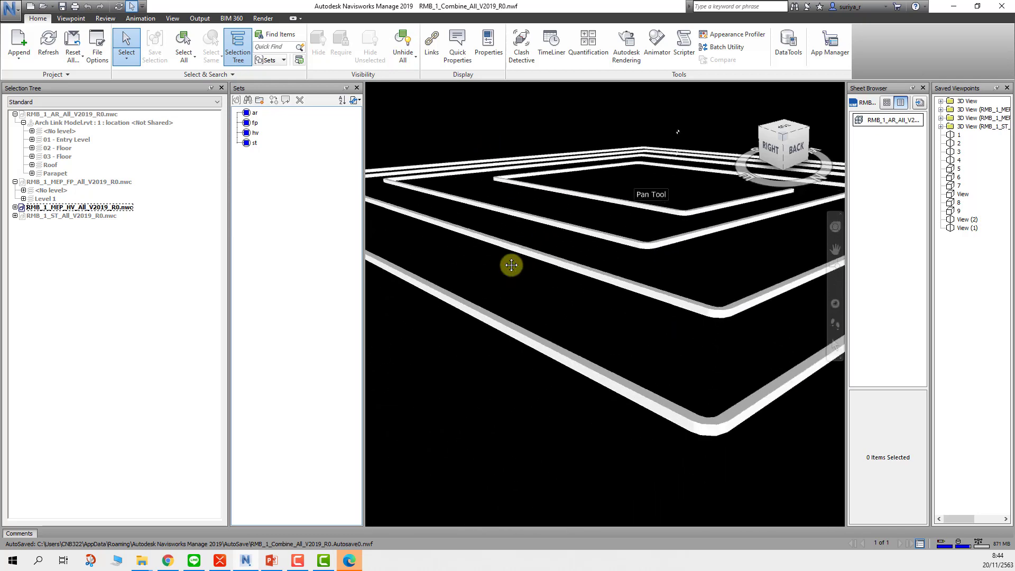
{"action": "scroll", "coordinate": [509, 265], "scroll_direction": "up", "scroll_amount": 2}
{"action": "scroll", "coordinate": [507, 265], "scroll_direction": "up", "scroll_amount": 1}
{"action": "left_click", "coordinate": [257, 143]}
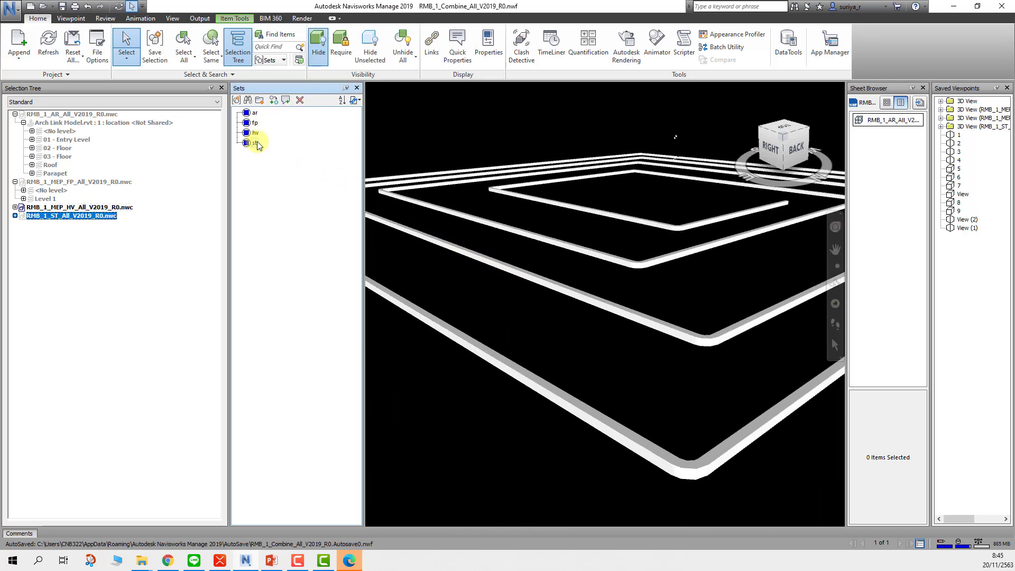
{"action": "left_click", "coordinate": [402, 43]}
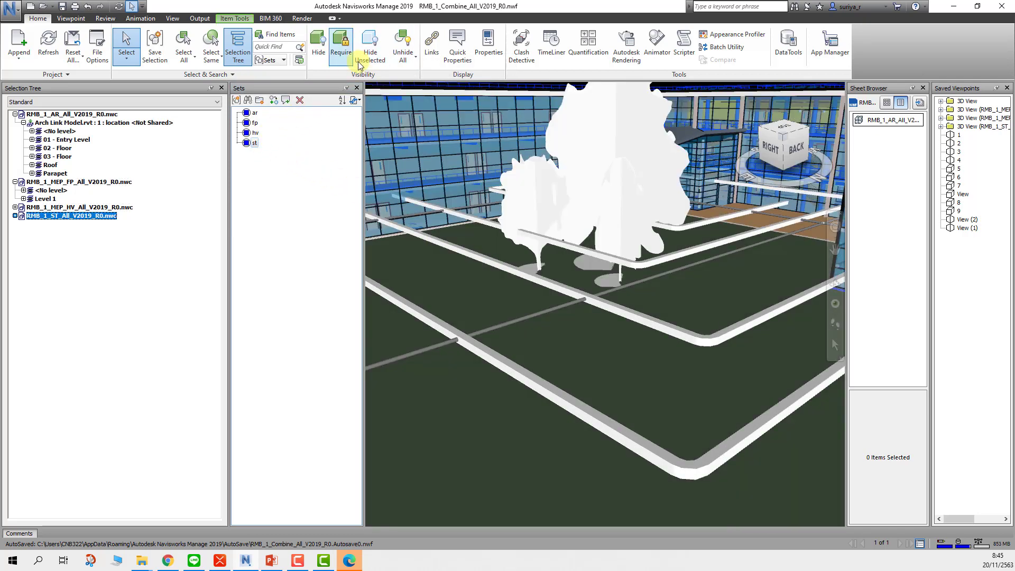
{"action": "left_click", "coordinate": [371, 45]}
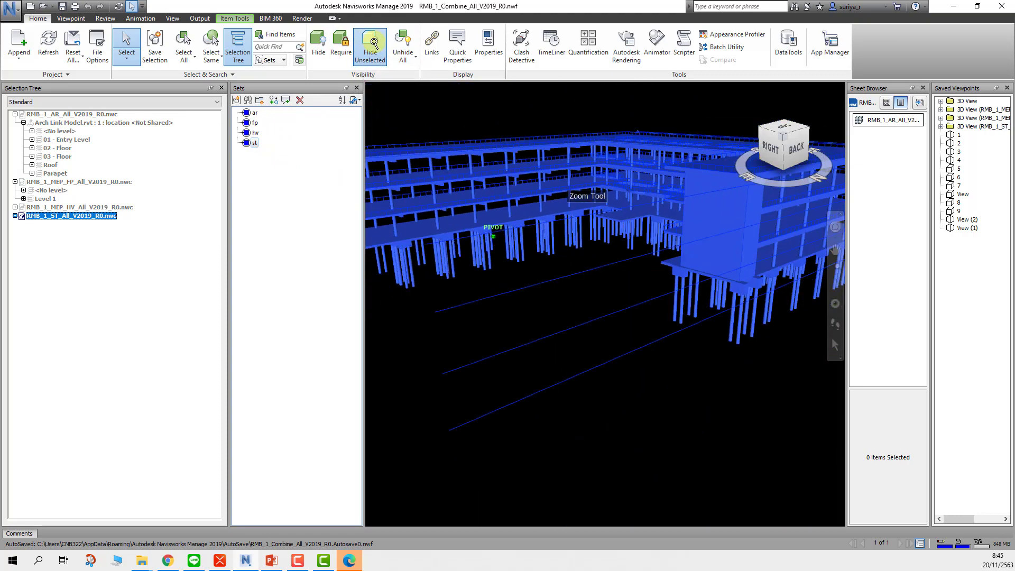
{"action": "scroll", "coordinate": [464, 90], "scroll_direction": "down", "scroll_amount": 3}
{"action": "scroll", "coordinate": [583, 154], "scroll_direction": "down", "scroll_amount": 2}
{"action": "left_click", "coordinate": [587, 154]}
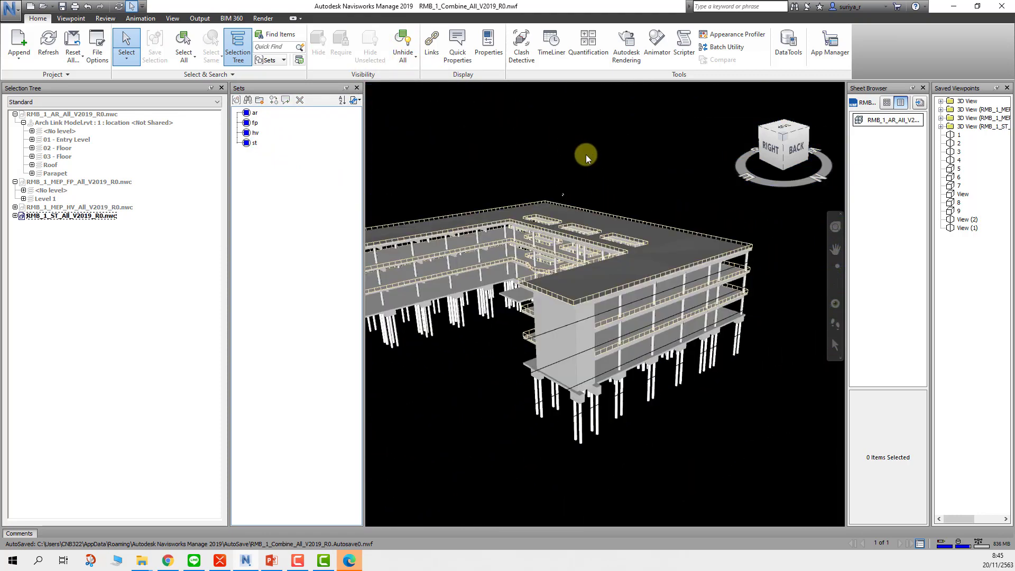
{"action": "scroll", "coordinate": [586, 154], "scroll_direction": "up", "scroll_amount": 3}
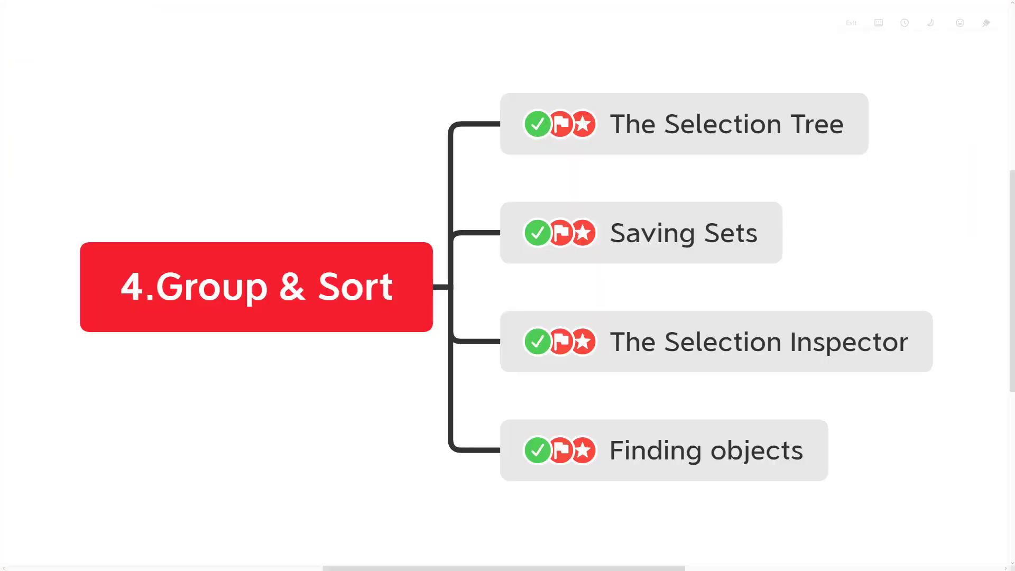
{"action": "left_click", "coordinate": [682, 232]}
{"action": "left_click", "coordinate": [743, 353]}
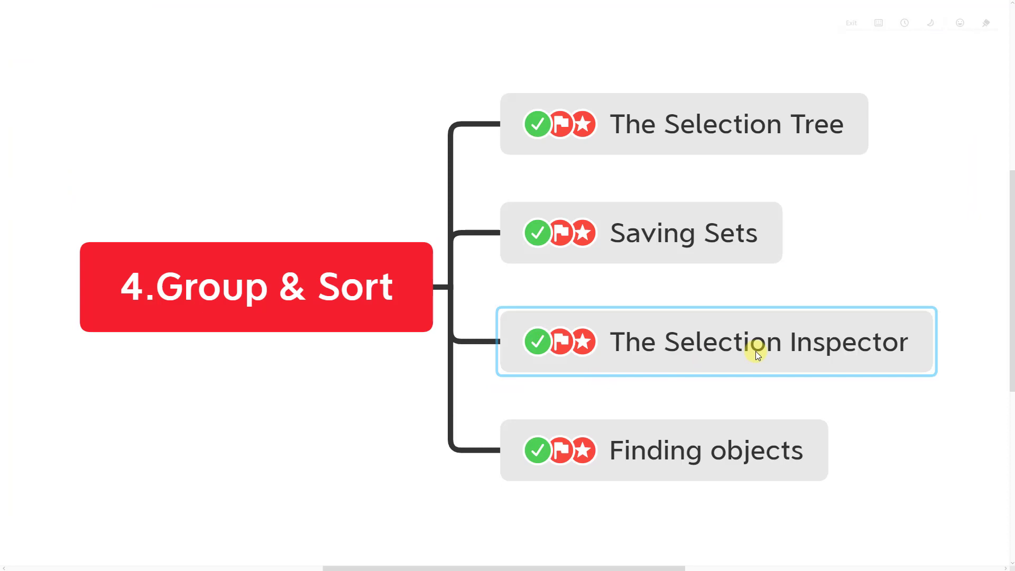
{"action": "left_click", "coordinate": [593, 402]}
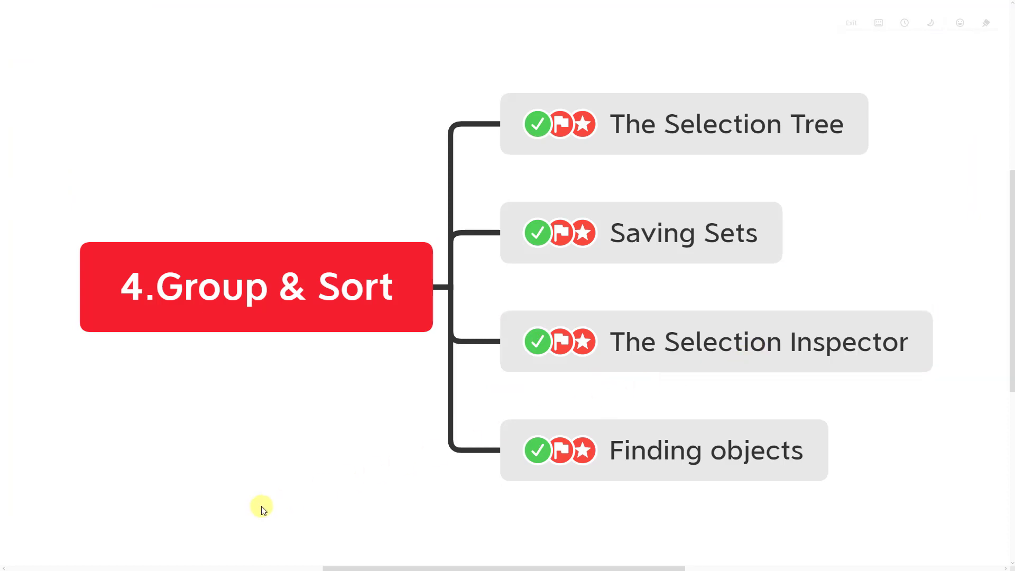
{"action": "key", "text": "Escape"}
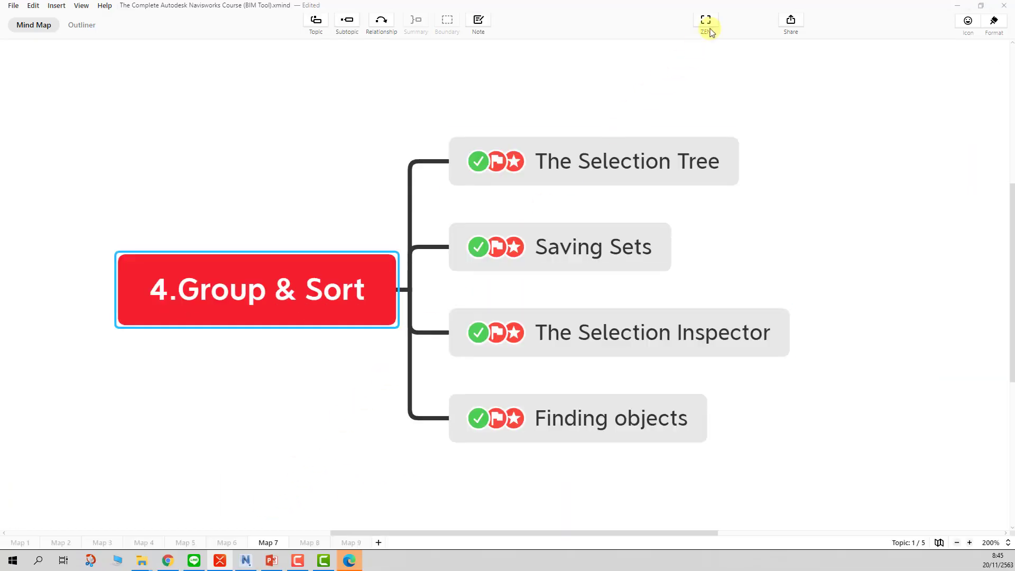
{"action": "left_click", "coordinate": [707, 24]}
{"action": "key", "text": "ctrl+equal"}
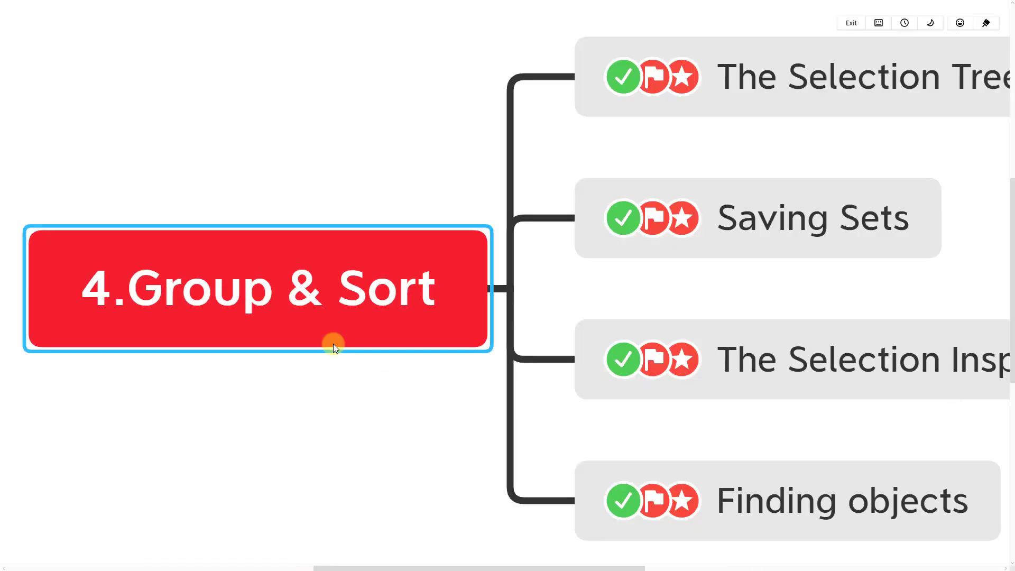
{"action": "key", "text": "ctrl+minus"}
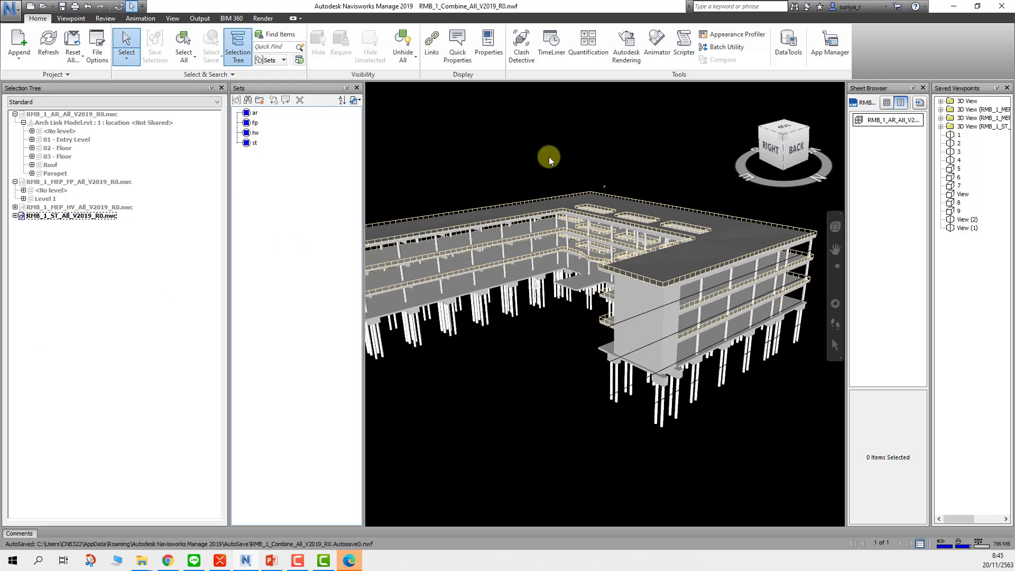
Step: Select the fp and hv sets and unhide all hidden models
{"action": "left_click", "coordinate": [255, 123]}
{"action": "left_click", "coordinate": [256, 133]}
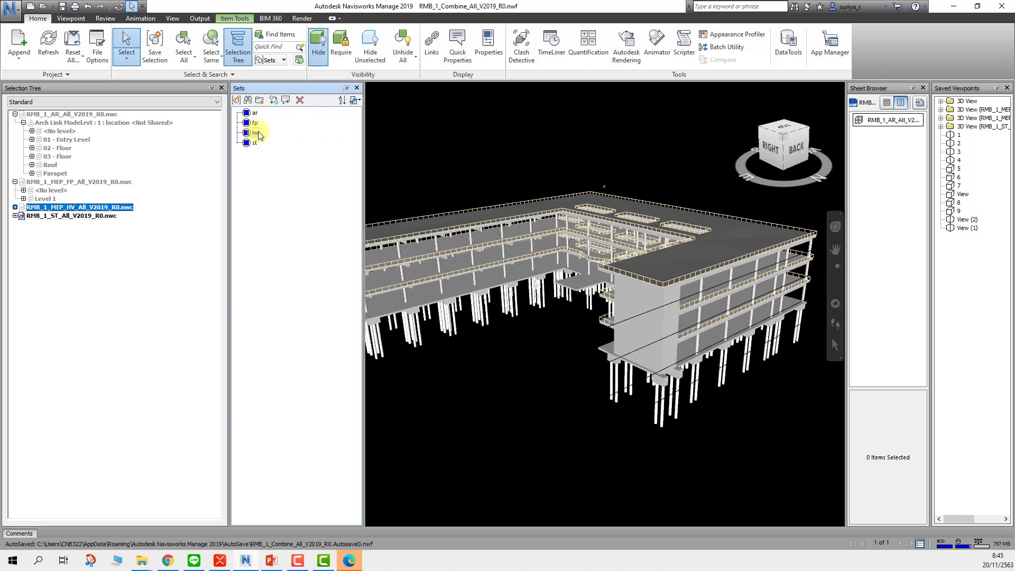
{"action": "left_click", "coordinate": [403, 45]}
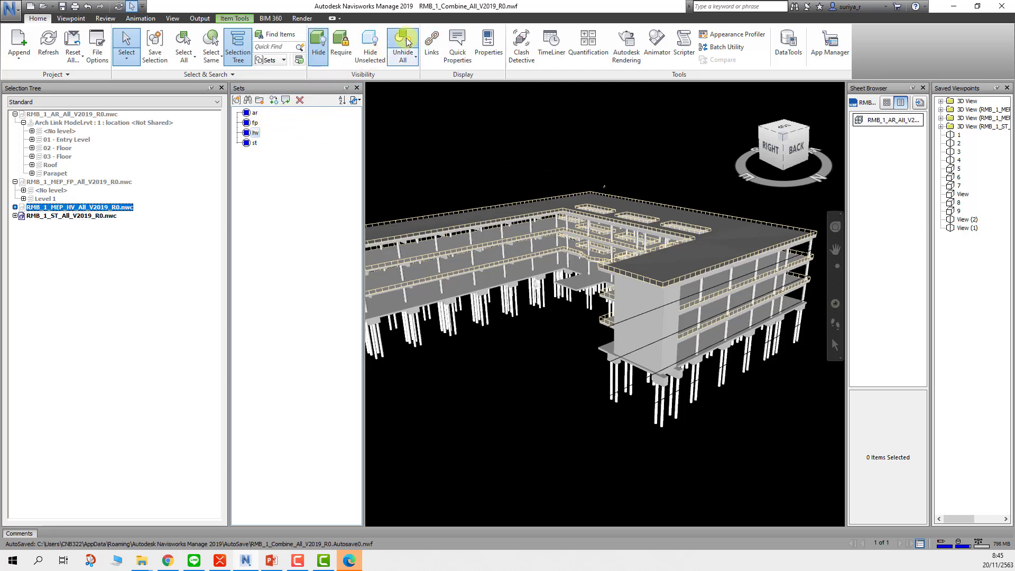
{"action": "left_click", "coordinate": [255, 122]}
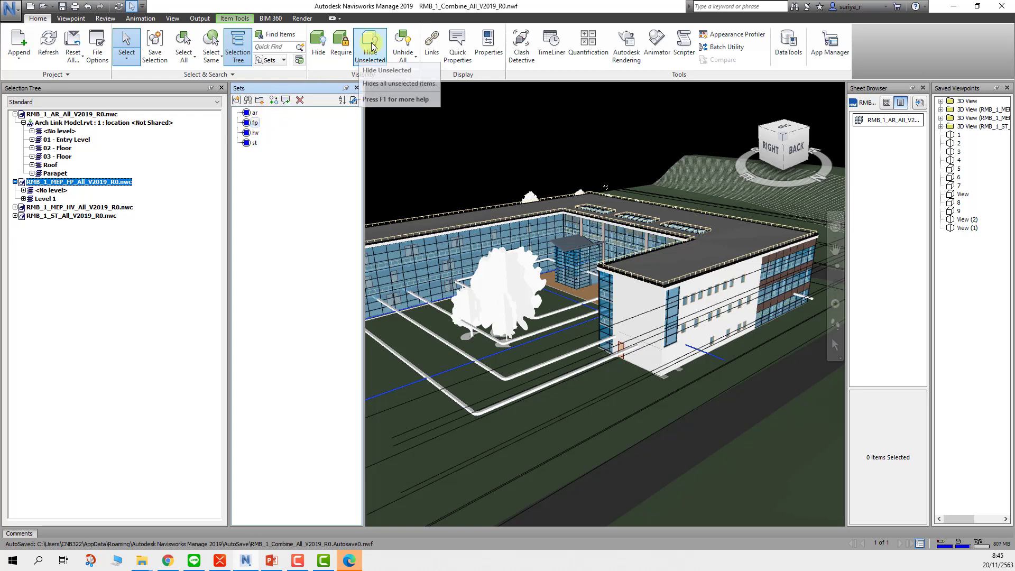
Step: Isolate the fp model, then the HV ducts, then restore the full model and switch to XMind
{"action": "right_click", "coordinate": [255, 124]}
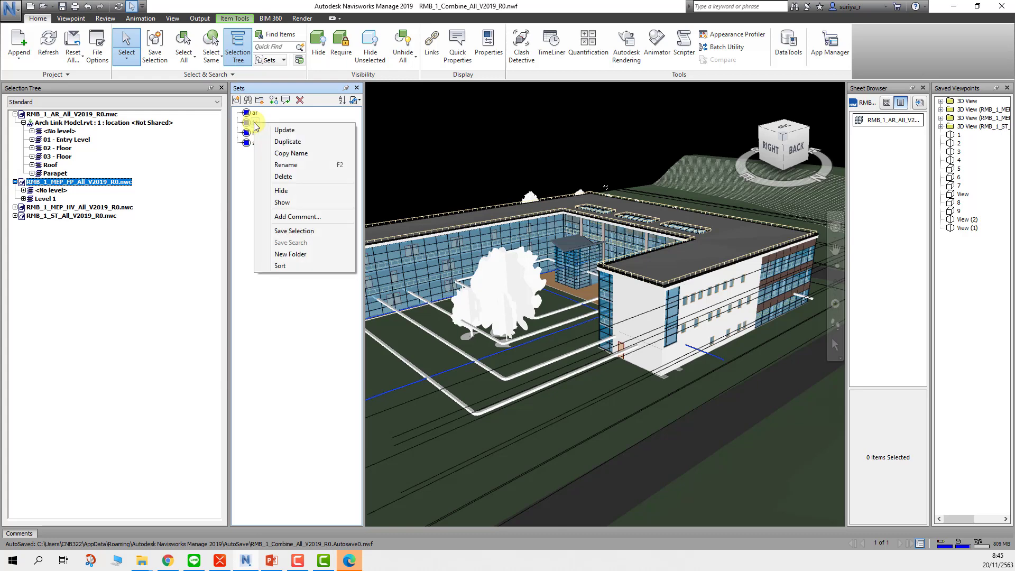
{"action": "left_click", "coordinate": [372, 49]}
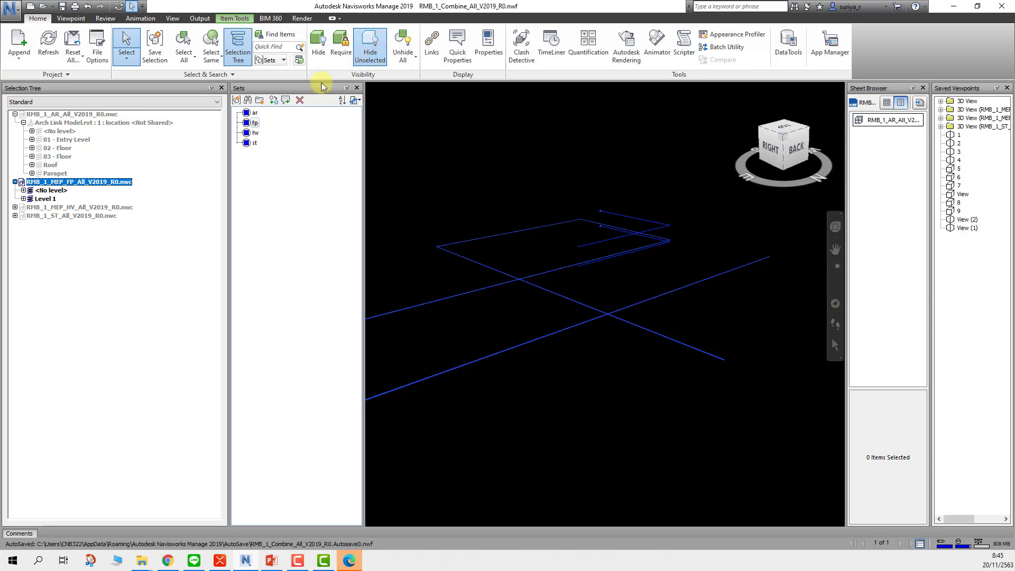
{"action": "left_click", "coordinate": [255, 133]}
{"action": "left_click", "coordinate": [375, 45]}
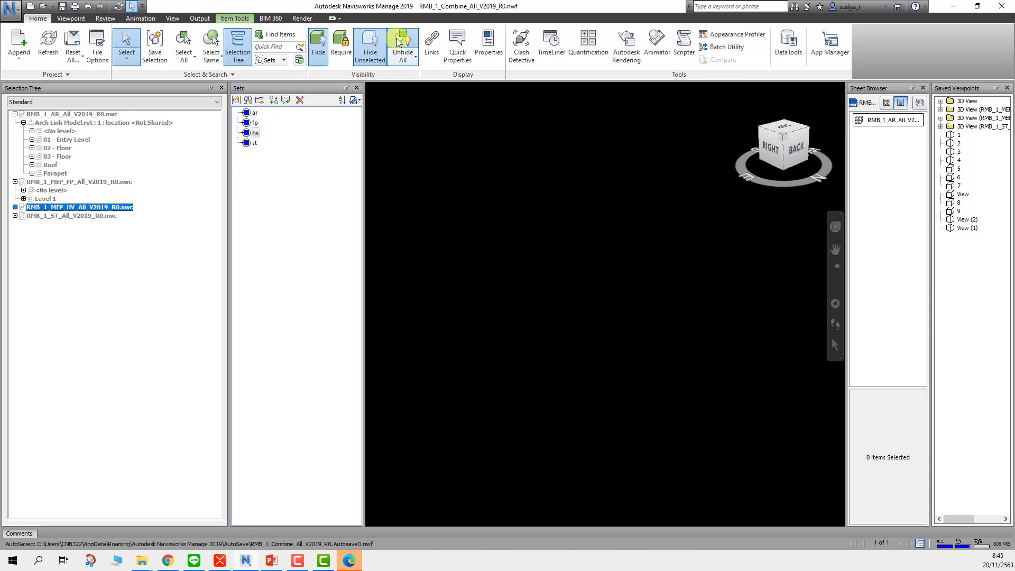
{"action": "left_click", "coordinate": [375, 45]}
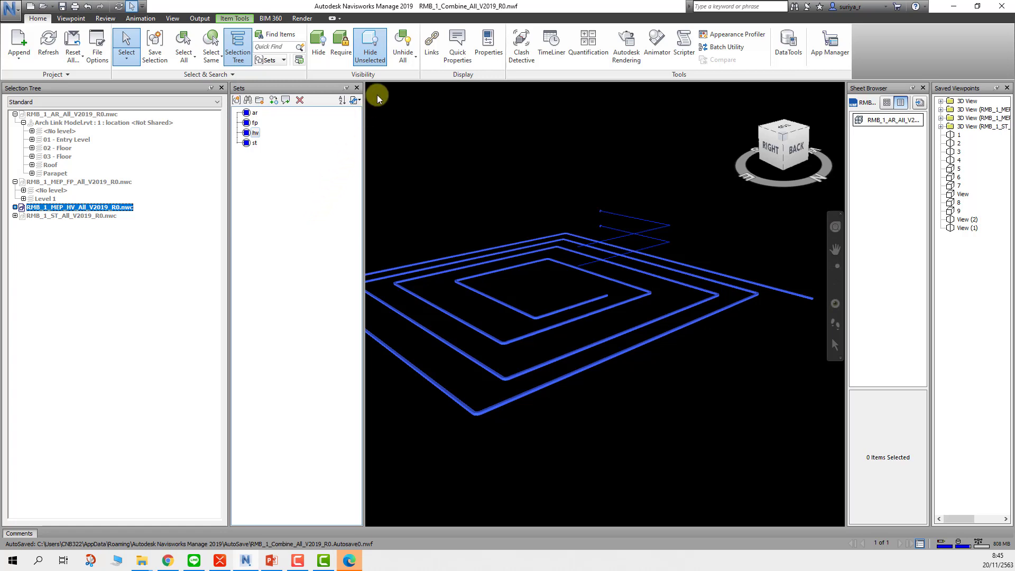
{"action": "left_click", "coordinate": [404, 44]}
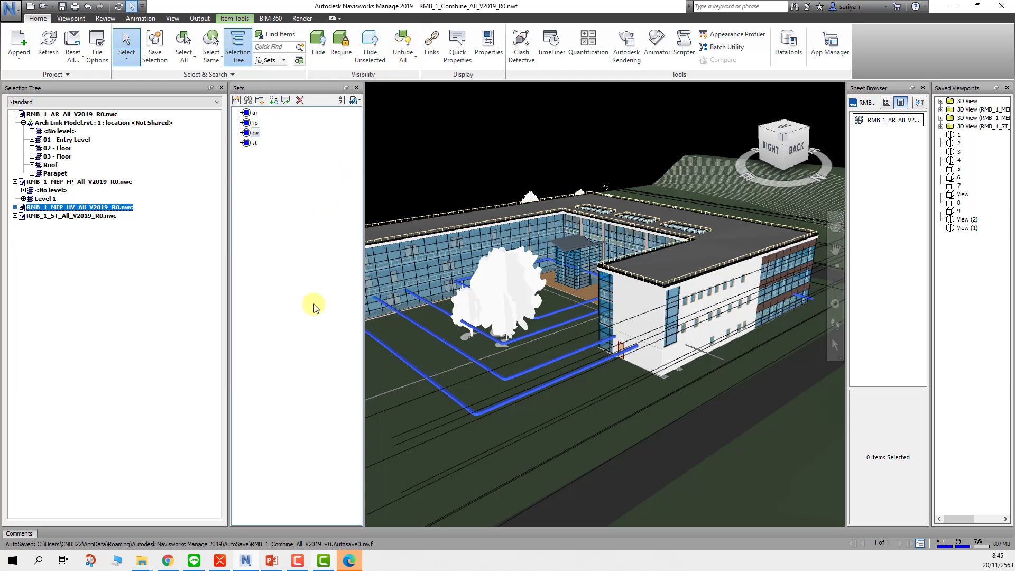
{"action": "left_click", "coordinate": [220, 563]}
Step: Step between The Selection Inspector and Finding objects topics, then deselect the topic
{"action": "key", "text": "Up"}
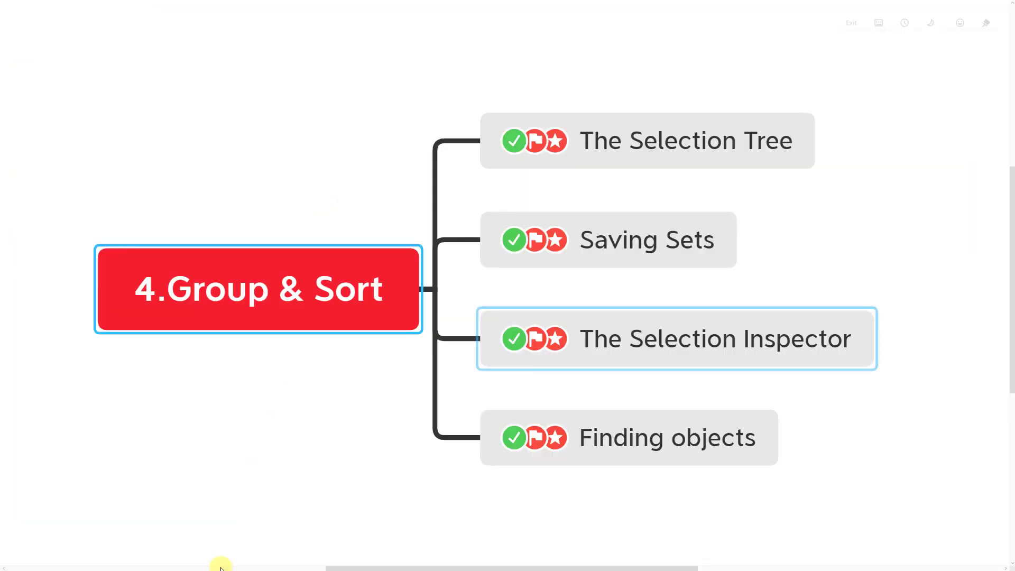
{"action": "key", "text": "Down"}
{"action": "left_click", "coordinate": [220, 456]}
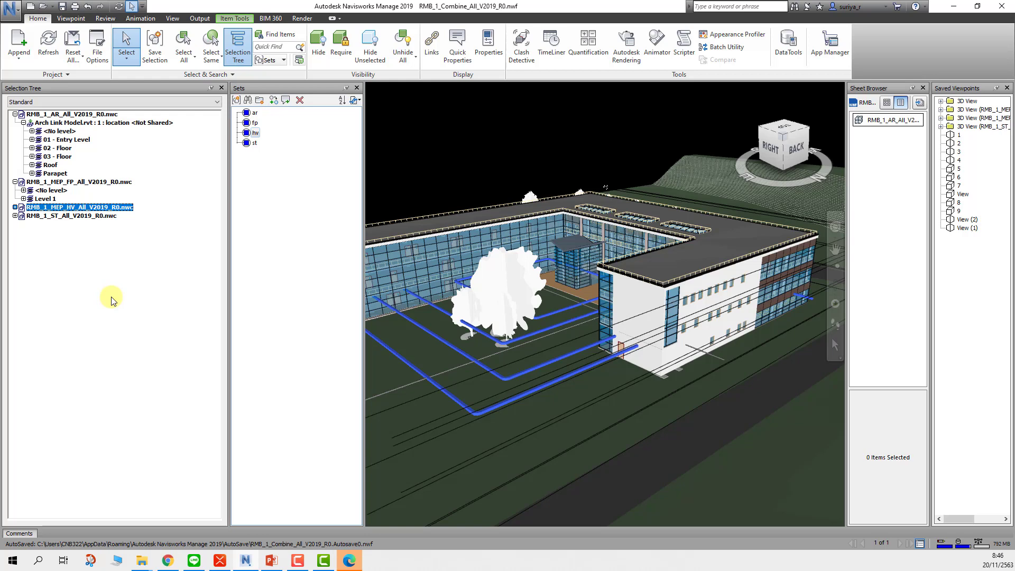
Step: Pick a duct in the viewport, select the whole HV Ducts group, then collapse it
{"action": "left_click", "coordinate": [452, 347]}
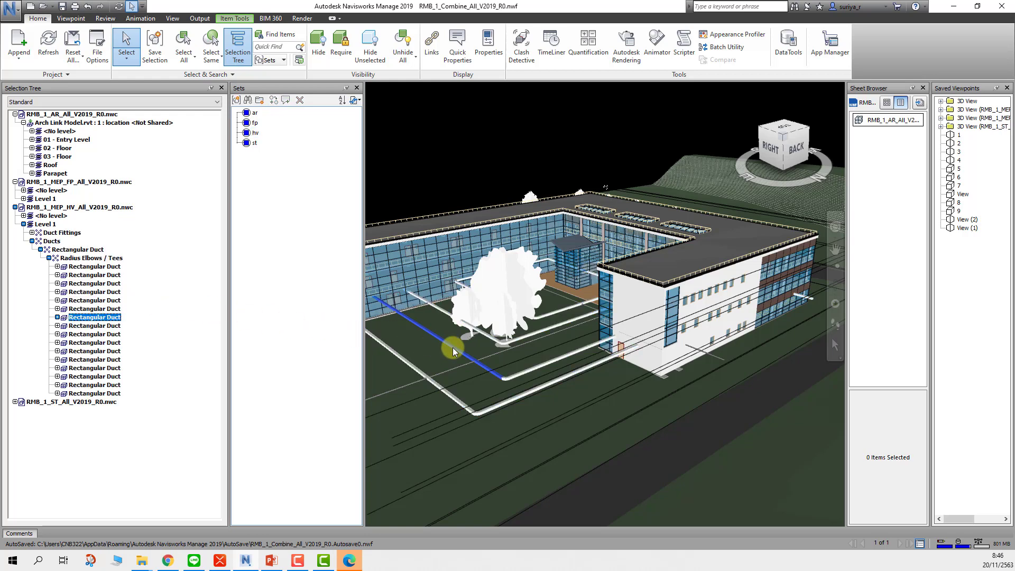
{"action": "left_click", "coordinate": [55, 242]}
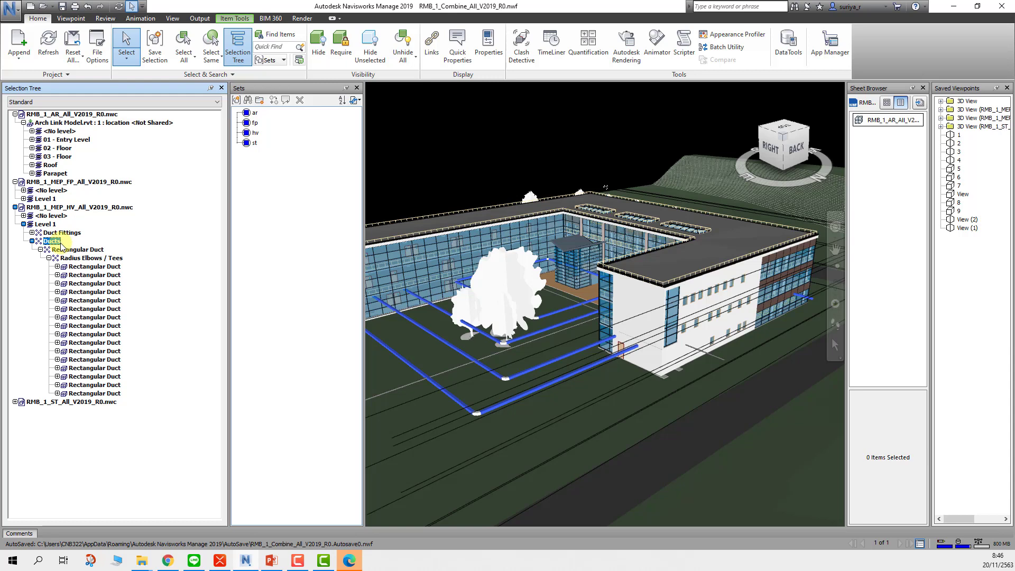
{"action": "left_click", "coordinate": [32, 242]}
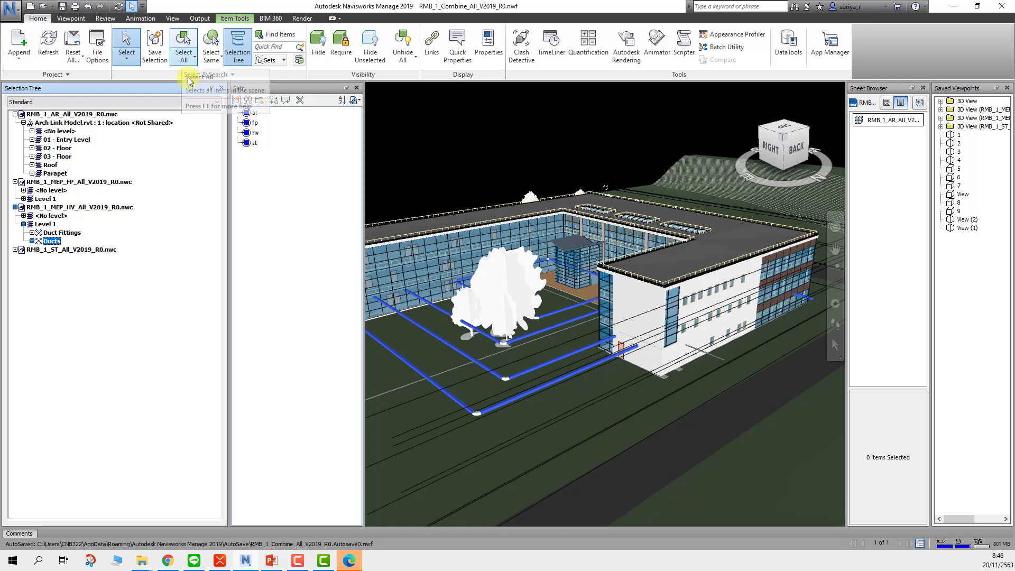
Step: Browse the saved sets list, selecting the ar set and then the hv set
{"action": "left_click", "coordinate": [276, 48]}
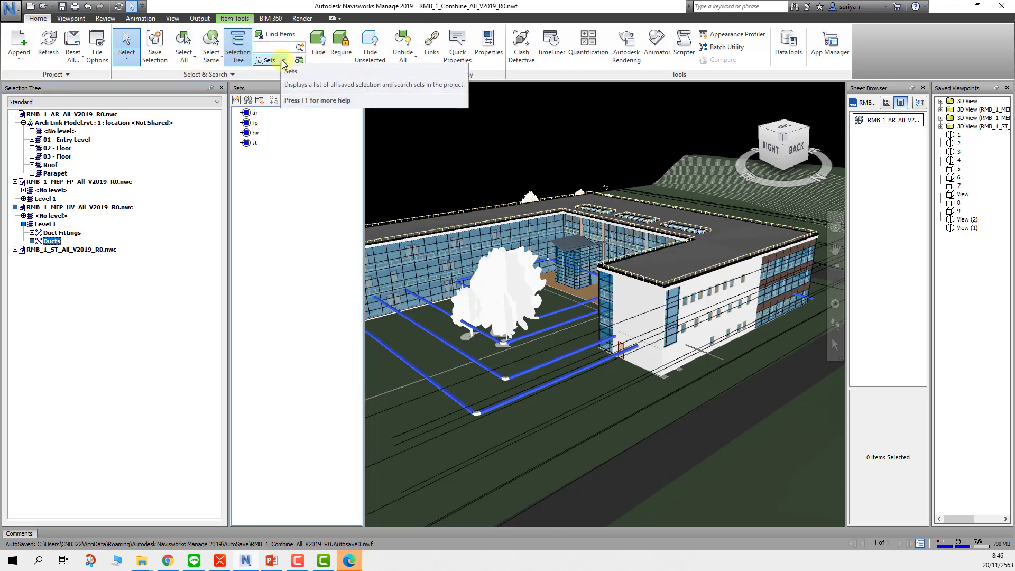
{"action": "left_click", "coordinate": [283, 61]}
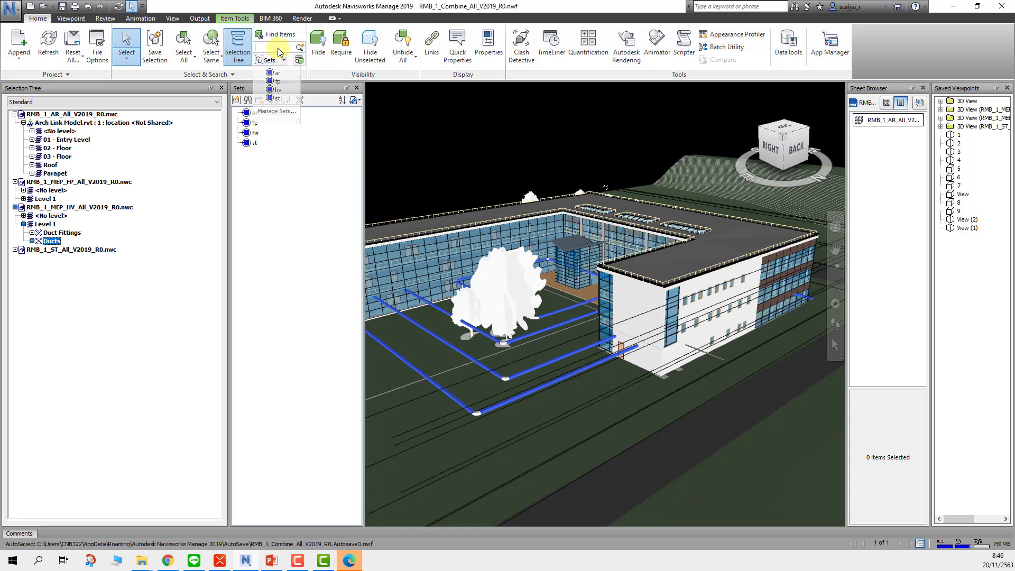
{"action": "left_click", "coordinate": [278, 48]}
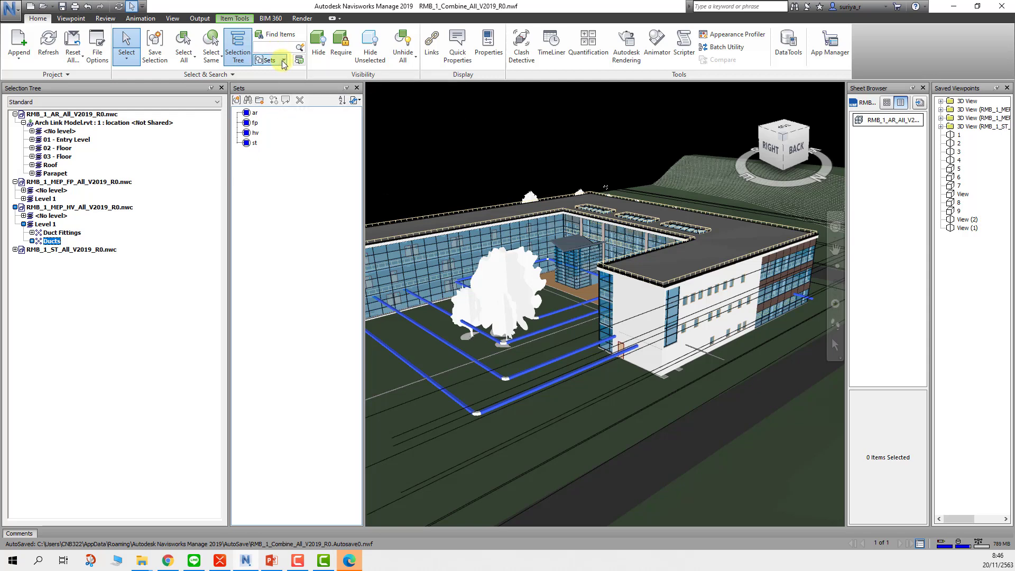
{"action": "left_click", "coordinate": [283, 61]}
{"action": "left_click", "coordinate": [272, 70]}
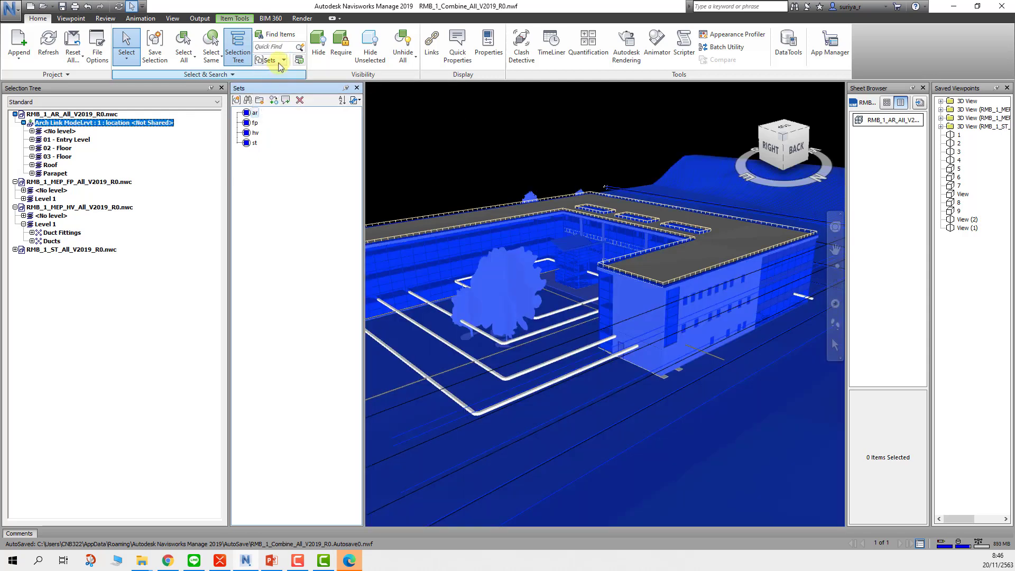
{"action": "left_click", "coordinate": [279, 60]}
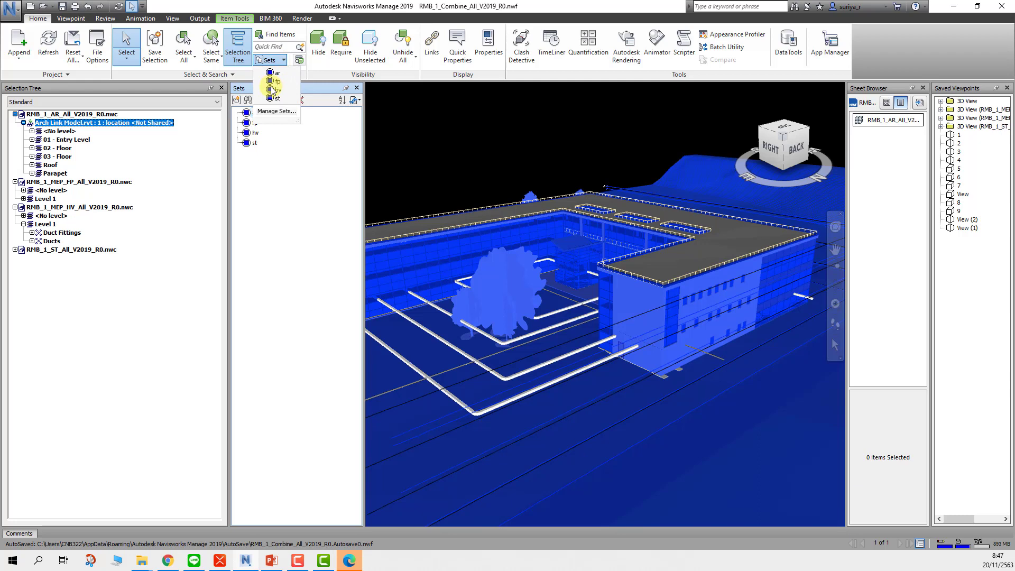
{"action": "left_click", "coordinate": [272, 88]}
Step: Quick-search the model for 'hv', decline restarting, then select and clear the architecture model
{"action": "left_click", "coordinate": [283, 49]}
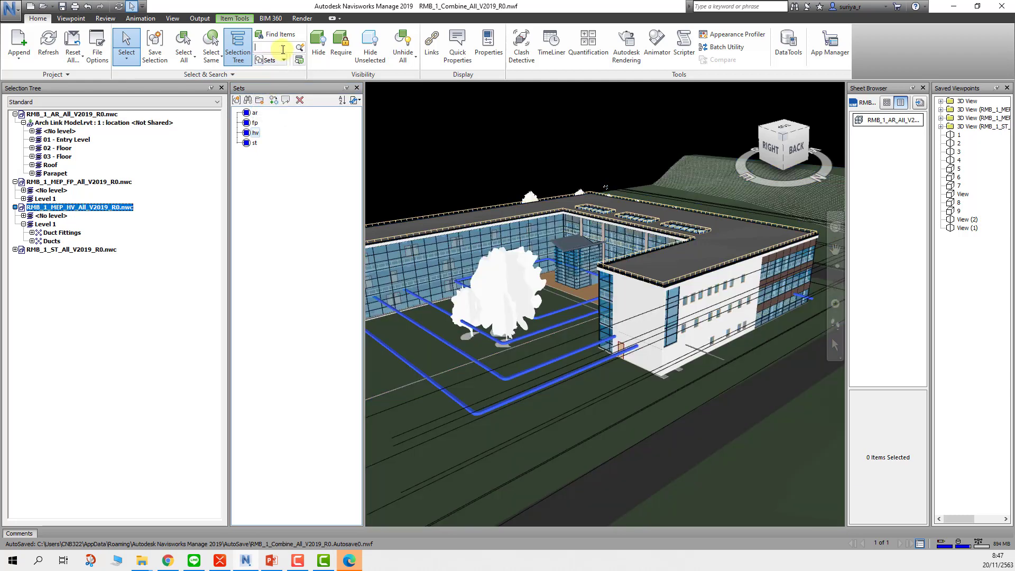
{"action": "type", "text": "hv"}
{"action": "left_click", "coordinate": [299, 48]}
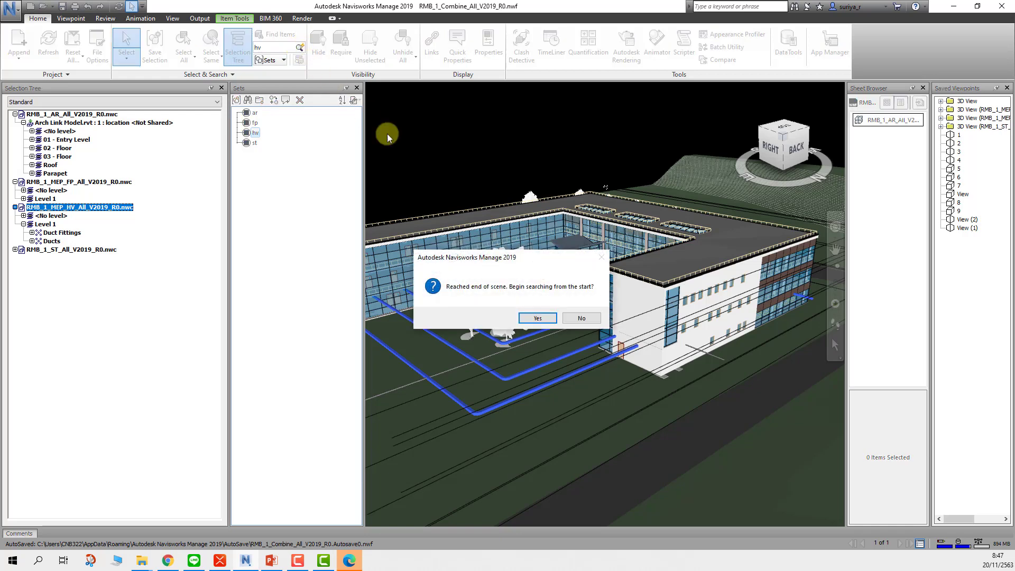
{"action": "left_click", "coordinate": [577, 317]}
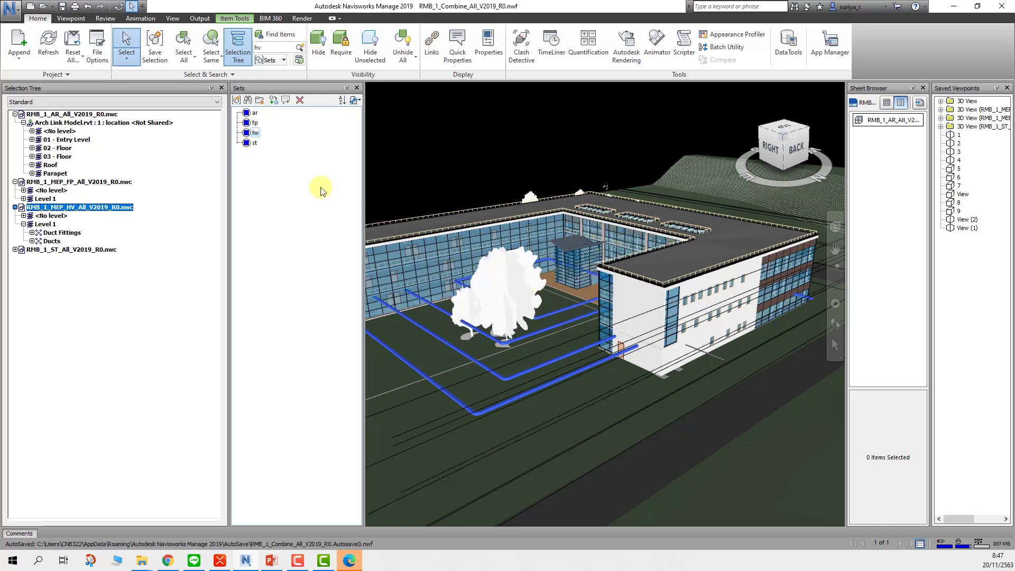
{"action": "left_click", "coordinate": [53, 114]}
{"action": "left_click", "coordinate": [442, 165]}
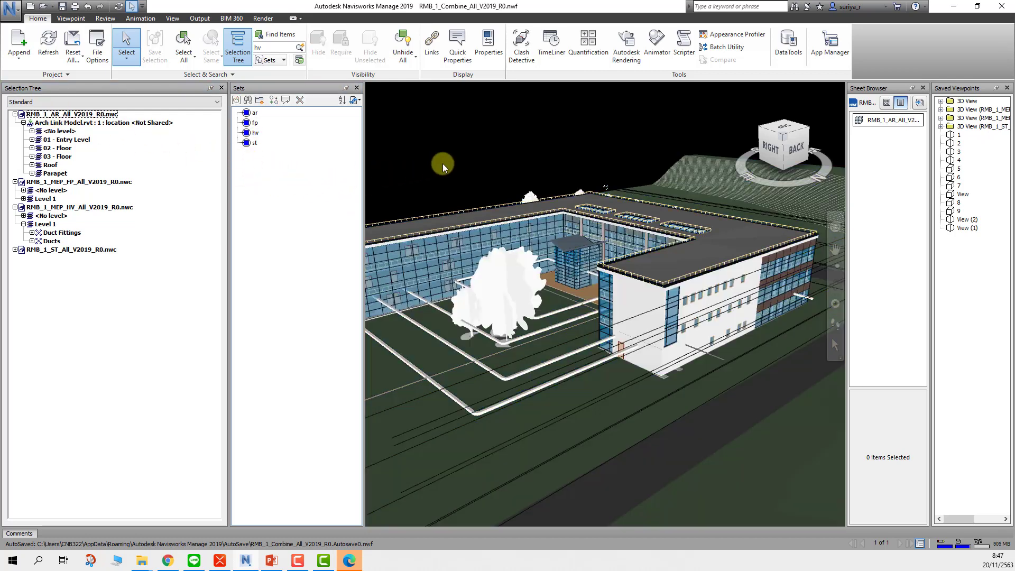
Step: Move the Find Items window aside, close it, and show the saved sets list
{"action": "left_click", "coordinate": [282, 45]}
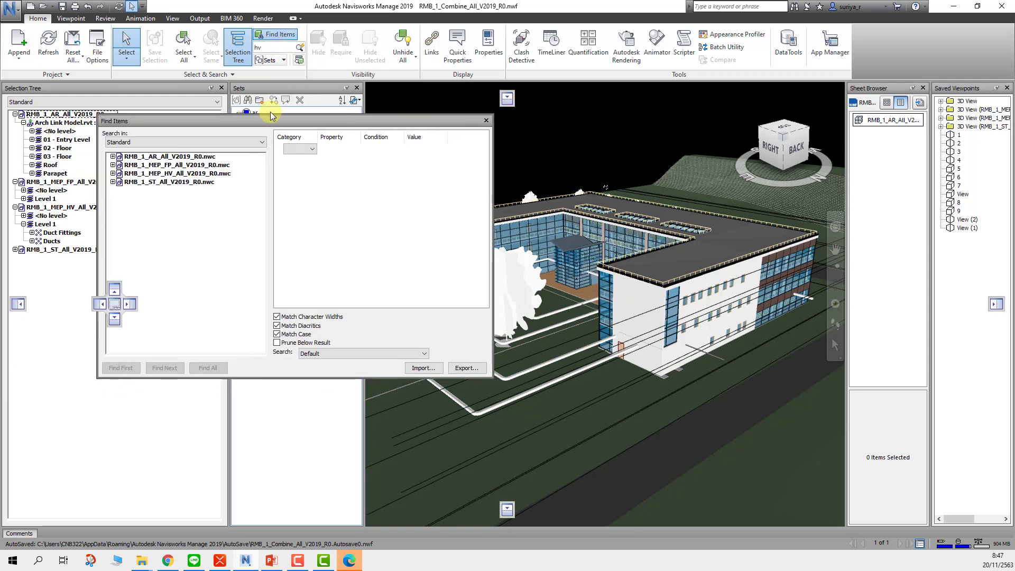
{"action": "mouse_move", "coordinate": [270, 112]}
{"action": "left_mouse_down"}
{"action": "mouse_move", "coordinate": [496, 131]}
{"action": "mouse_move", "coordinate": [214, 171]}
{"action": "left_mouse_up"}
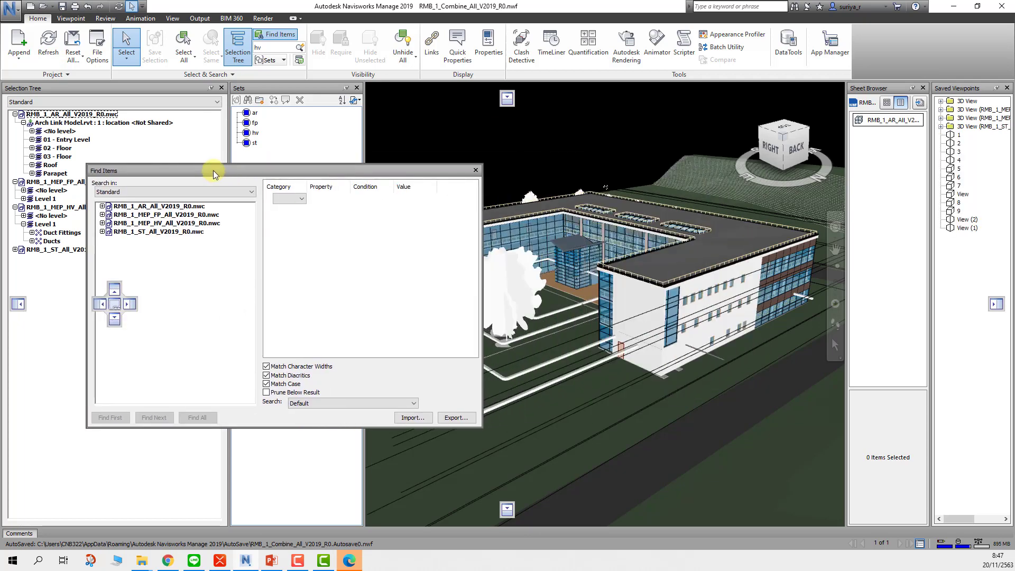
{"action": "left_click", "coordinate": [475, 171]}
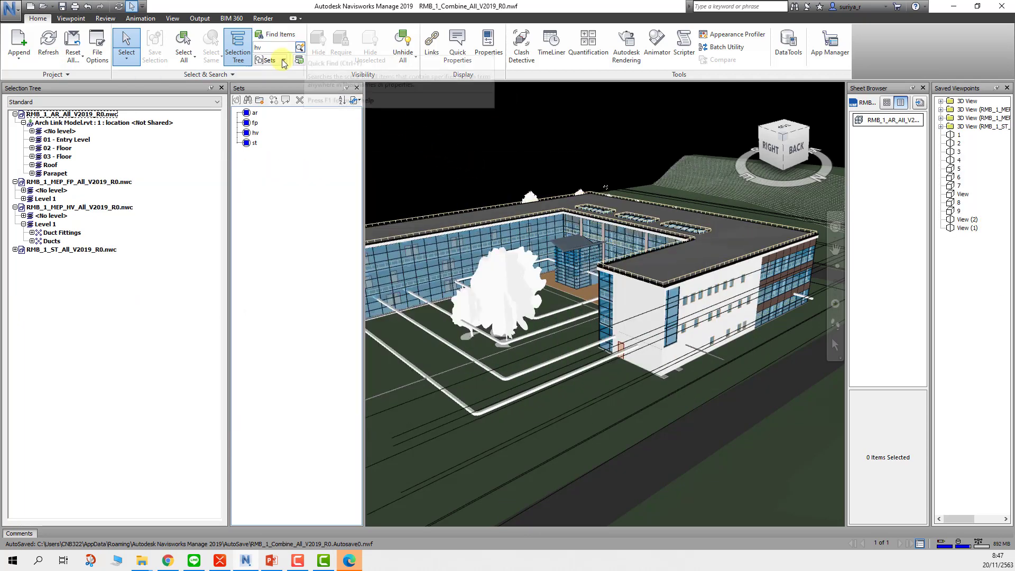
{"action": "left_click", "coordinate": [283, 60]}
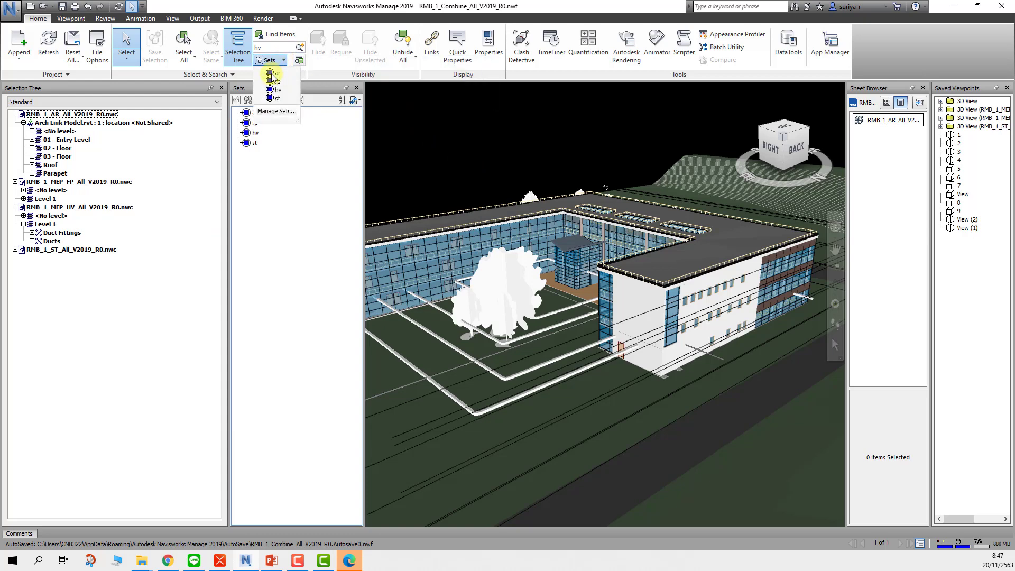
Step: Inspect the ar set, zoom to Arch Link Model, remove it from selection, and close the inspector
{"action": "left_click", "coordinate": [271, 74]}
{"action": "left_click", "coordinate": [299, 60]}
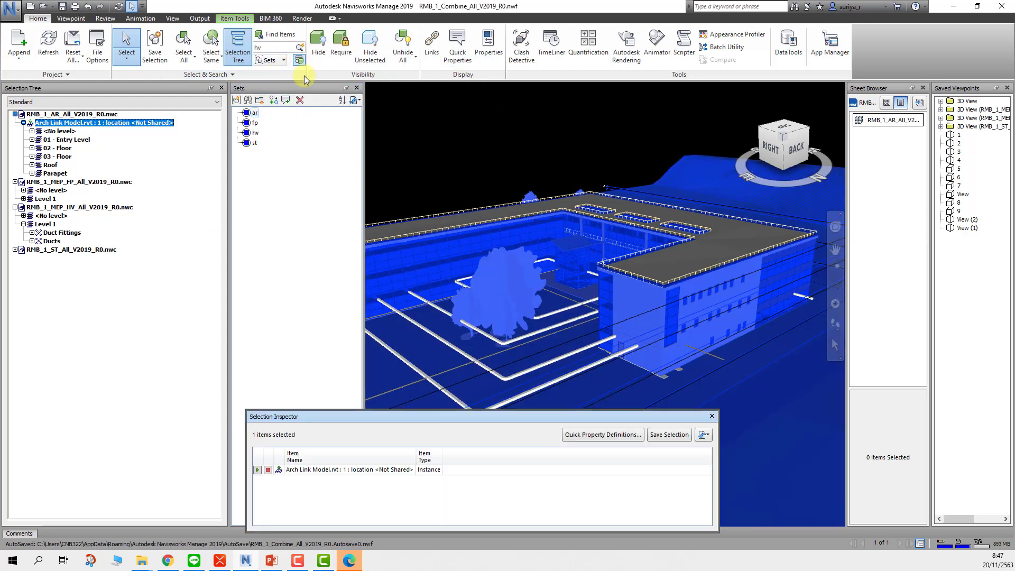
{"action": "left_click_drag", "start_coordinate": [361, 420], "coordinate": [329, 203]}
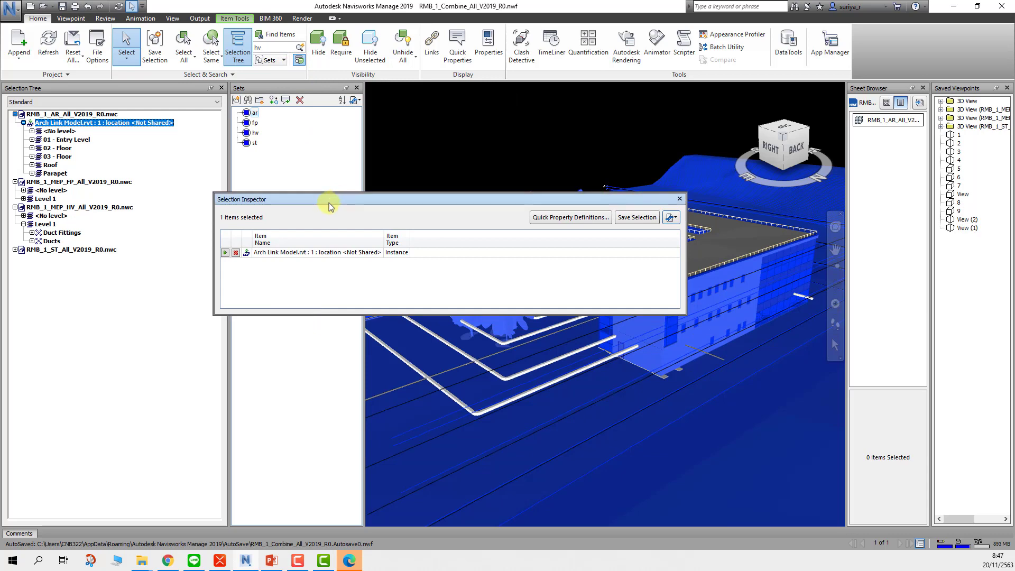
{"action": "left_click", "coordinate": [224, 252]}
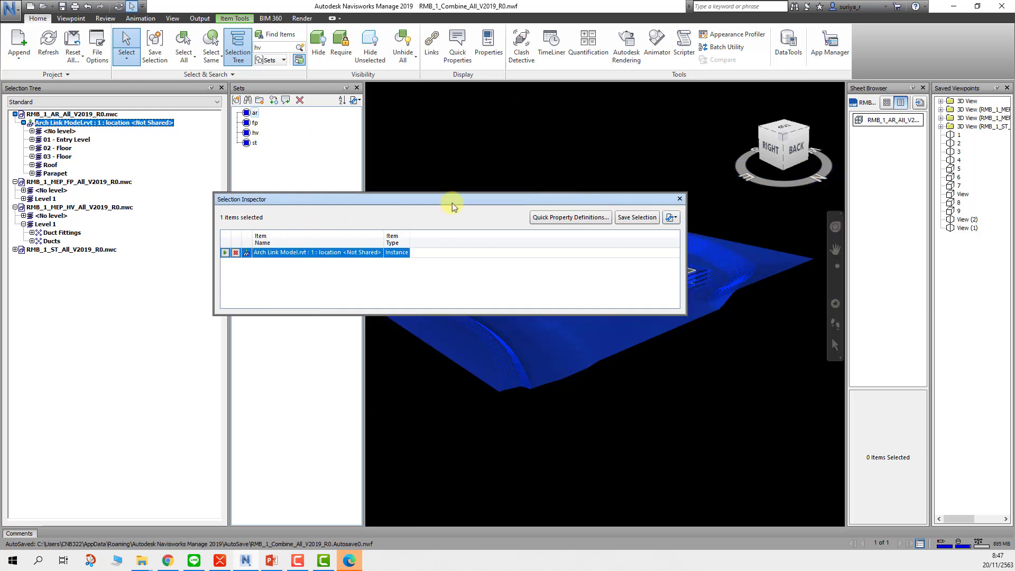
{"action": "mouse_move", "coordinate": [452, 206]}
{"action": "left_mouse_down"}
{"action": "mouse_move", "coordinate": [389, 339]}
{"action": "mouse_move", "coordinate": [463, 154]}
{"action": "mouse_move", "coordinate": [474, 162]}
{"action": "left_mouse_up"}
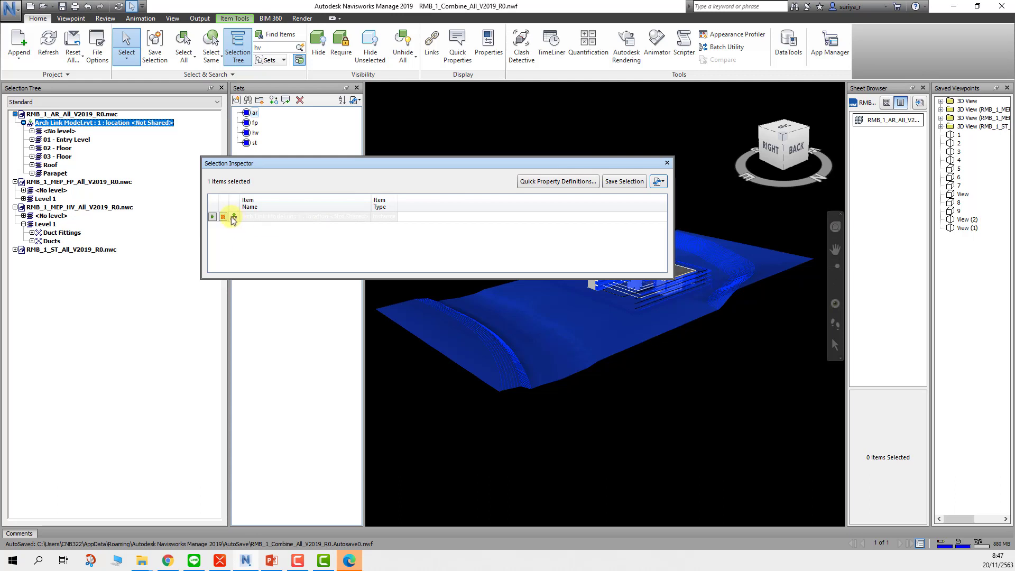
{"action": "left_click", "coordinate": [223, 217]}
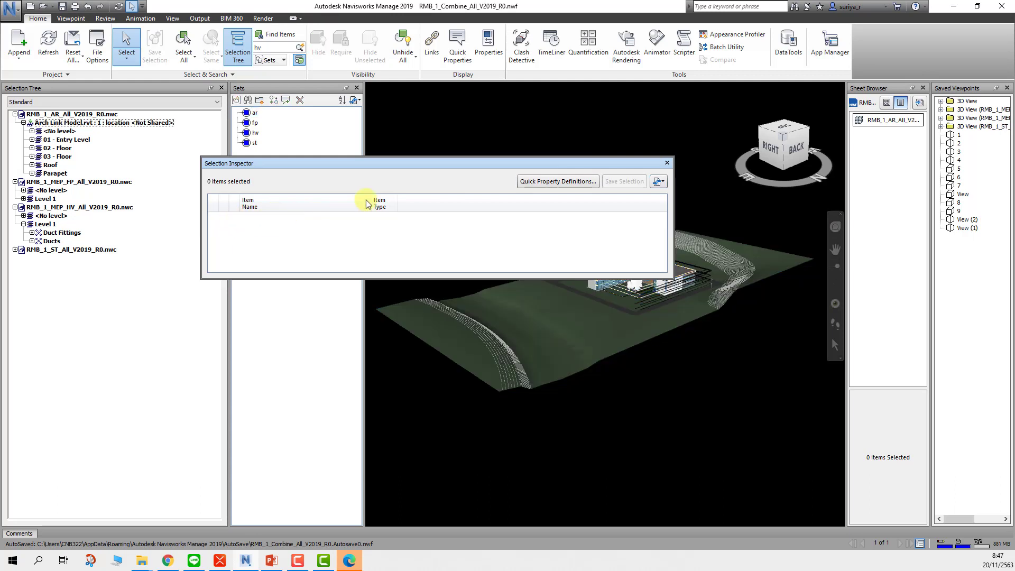
{"action": "left_click", "coordinate": [667, 163]}
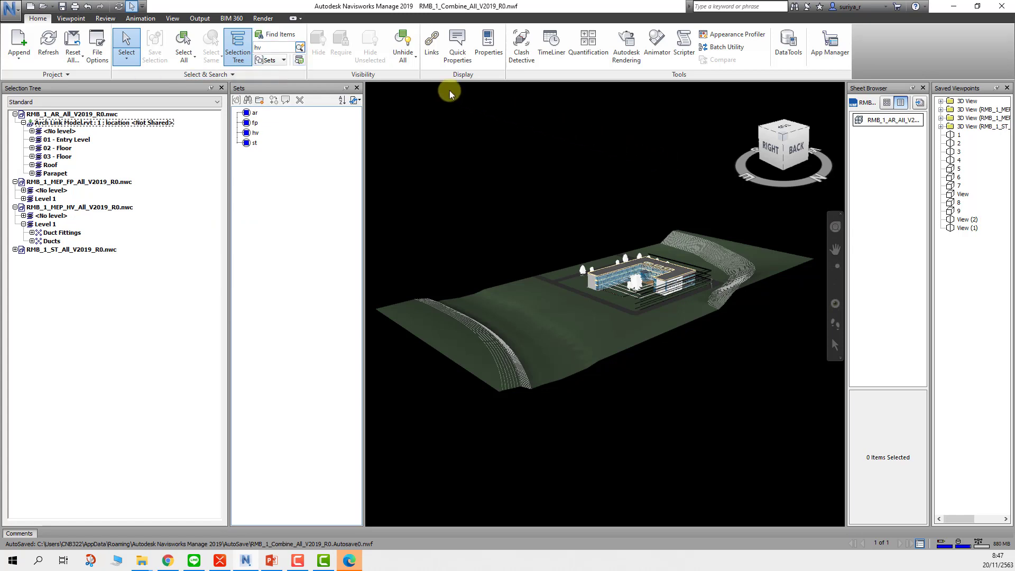
Step: Dock and enlarge Find Items below the 3D view, with the HV model selected and expanded
{"action": "left_click", "coordinate": [282, 39]}
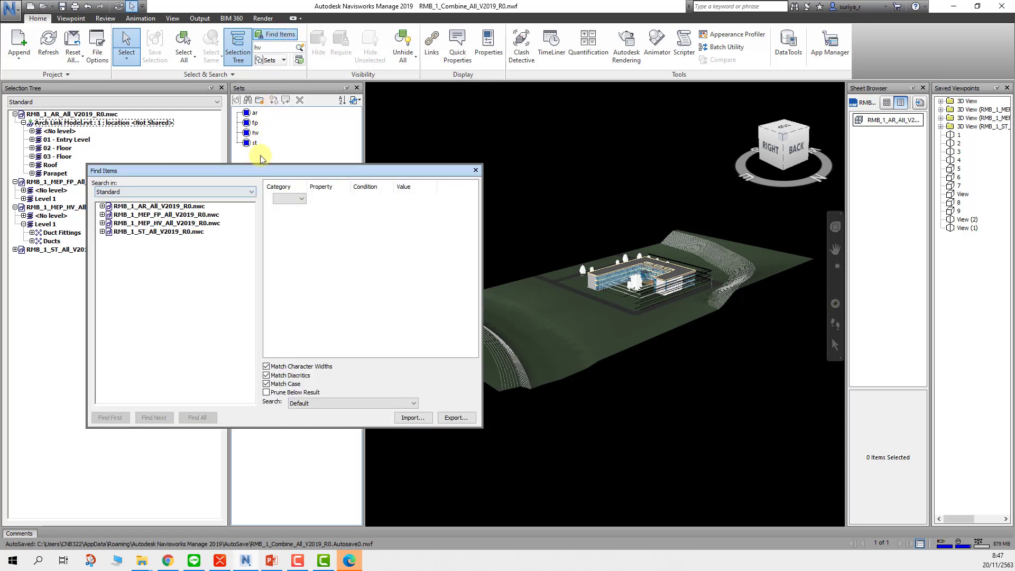
{"action": "mouse_move", "coordinate": [258, 168]}
{"action": "left_mouse_down"}
{"action": "mouse_move", "coordinate": [465, 169]}
{"action": "mouse_move", "coordinate": [468, 553]}
{"action": "mouse_move", "coordinate": [517, 508]}
{"action": "left_mouse_up"}
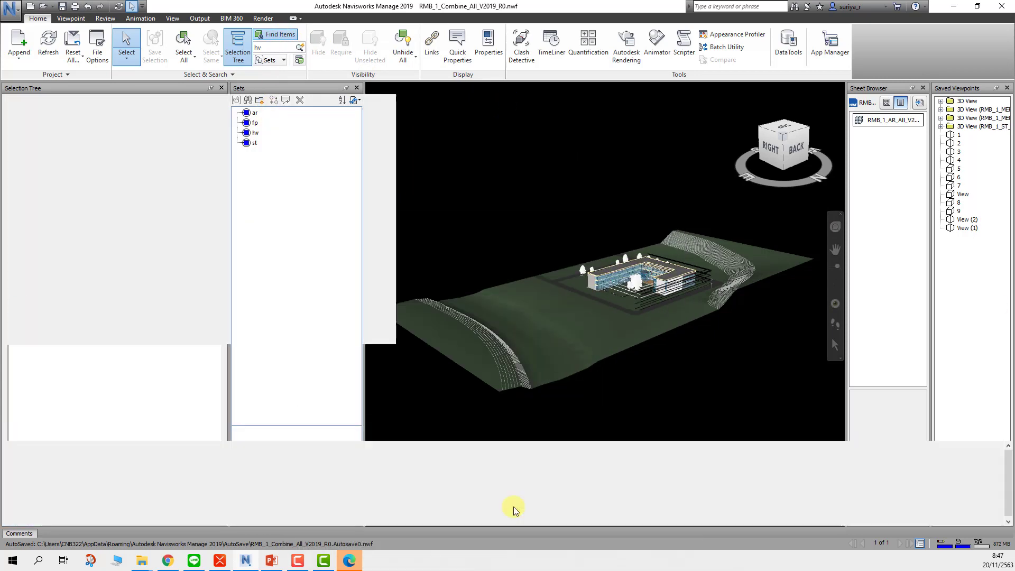
{"action": "left_click_drag", "start_coordinate": [517, 429], "coordinate": [516, 316]}
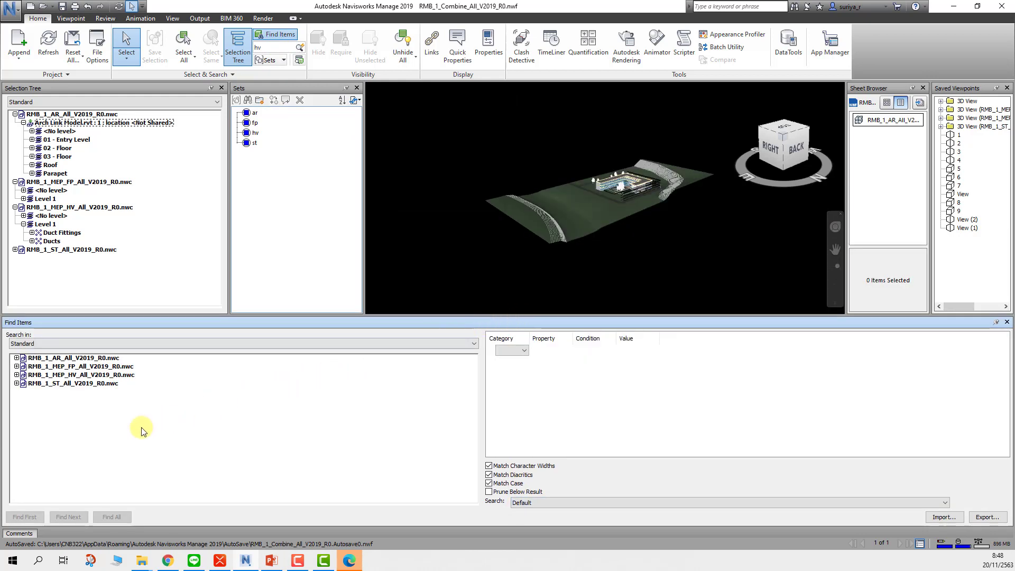
{"action": "left_click", "coordinate": [77, 375]}
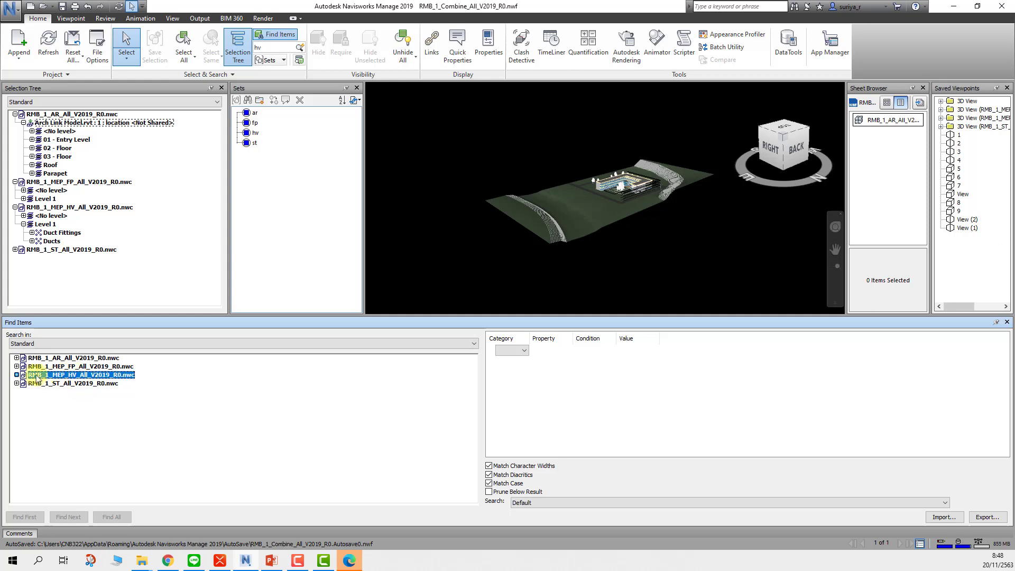
{"action": "left_click", "coordinate": [17, 376]}
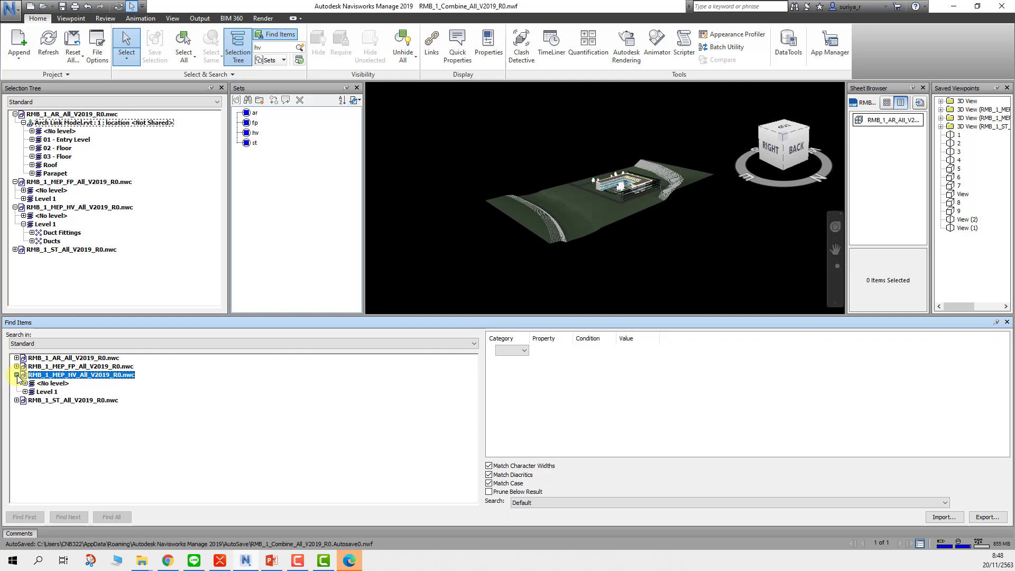
Step: Resize the conditions Category column, pick a rectangular duct, close Sheet Browser and auto-hide Saved Viewpoints
{"action": "left_click", "coordinate": [523, 349]}
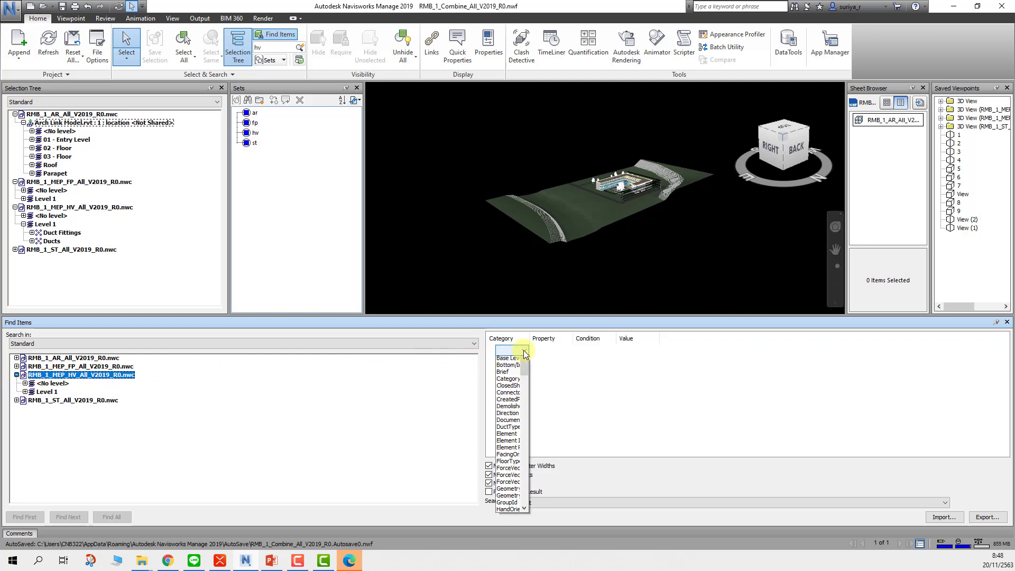
{"action": "left_click", "coordinate": [526, 351]}
{"action": "left_click_drag", "start_coordinate": [529, 339], "coordinate": [681, 338]}
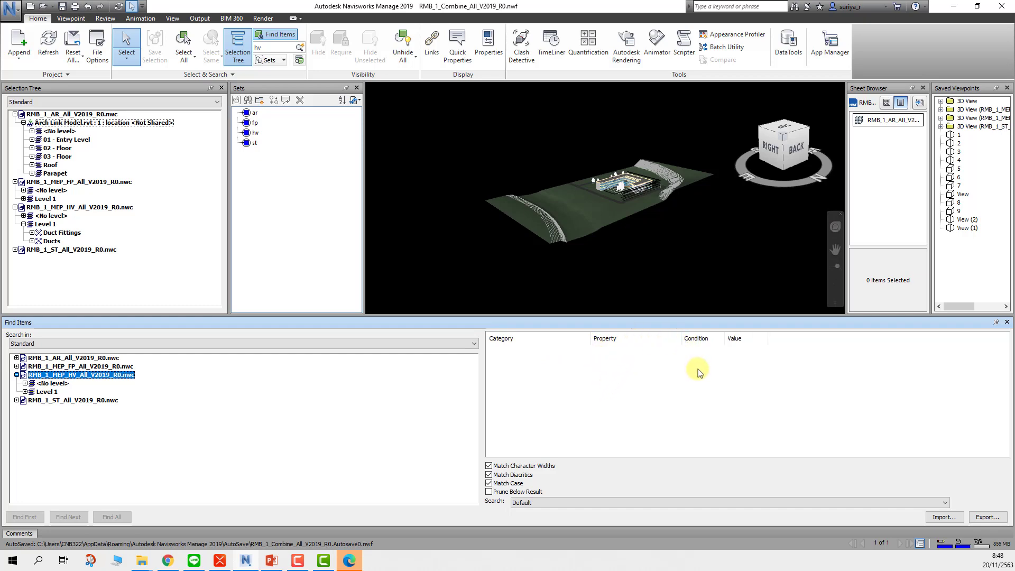
{"action": "left_click_drag", "start_coordinate": [590, 338], "coordinate": [549, 339]}
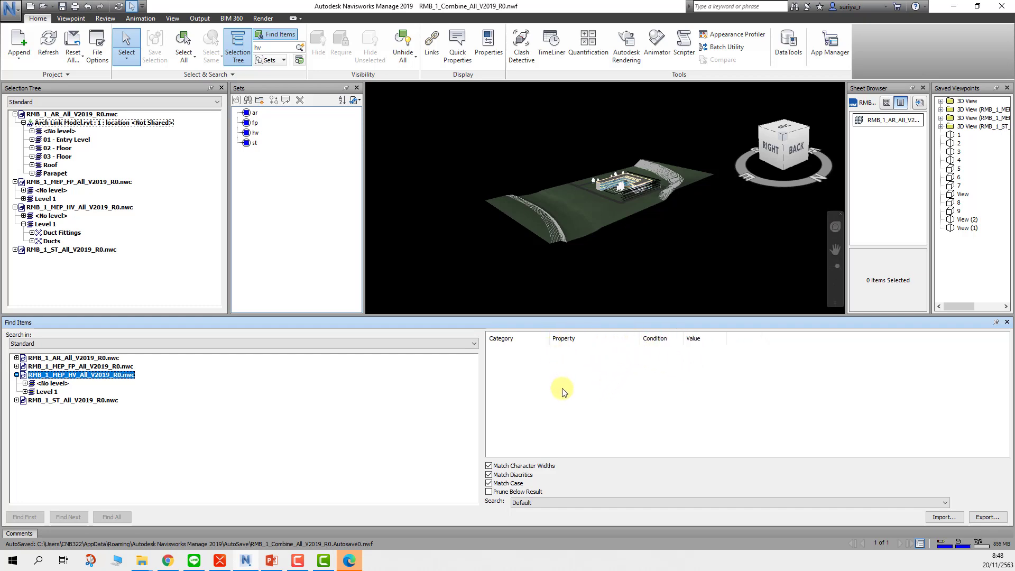
{"action": "scroll", "coordinate": [642, 195], "scroll_direction": "up", "scroll_amount": 2}
{"action": "scroll", "coordinate": [641, 195], "scroll_direction": "up", "scroll_amount": 2}
{"action": "scroll", "coordinate": [642, 195], "scroll_direction": "up", "scroll_amount": 3}
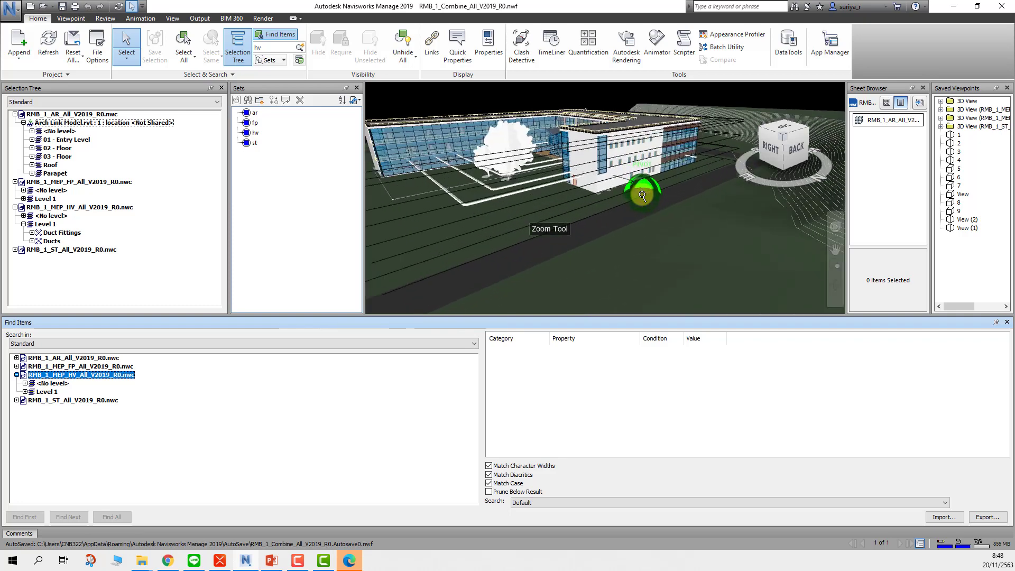
{"action": "scroll", "coordinate": [641, 195], "scroll_direction": "up", "scroll_amount": 3}
{"action": "scroll", "coordinate": [641, 195], "scroll_direction": "down", "scroll_amount": 3}
{"action": "left_click", "coordinate": [550, 212]}
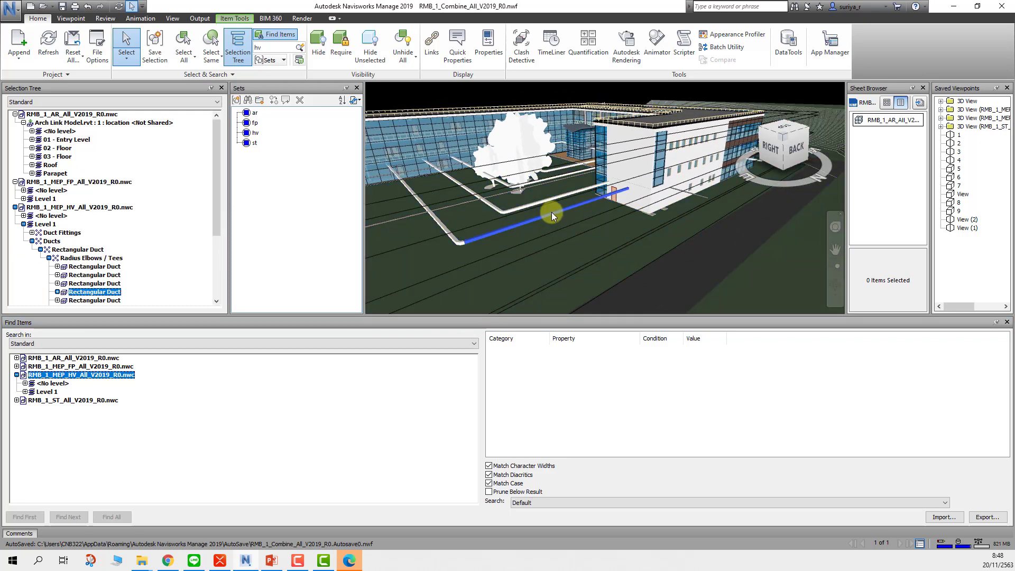
{"action": "left_click", "coordinate": [923, 88]}
{"action": "left_click", "coordinate": [996, 88]}
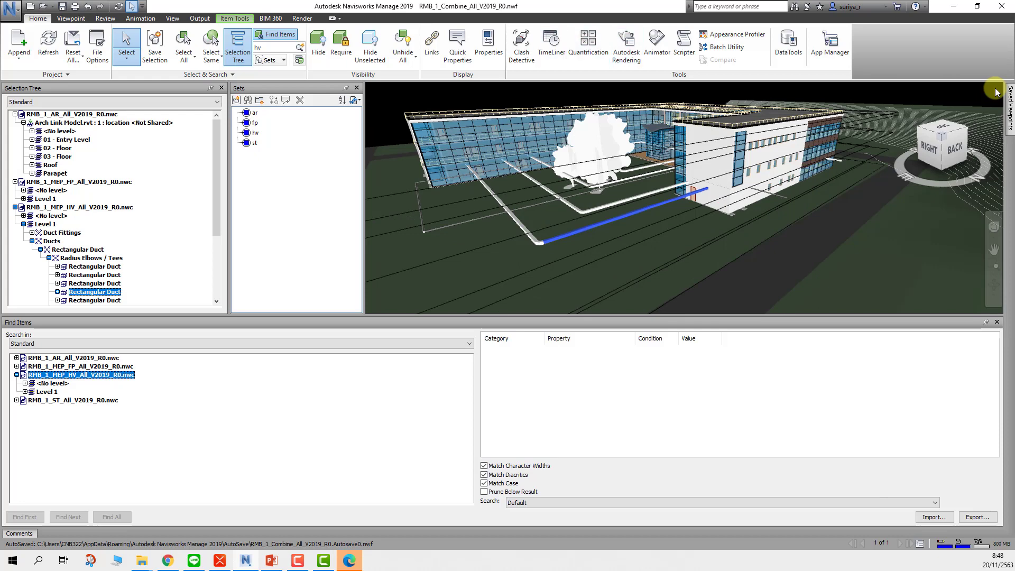
Step: Show the duct's Element properties (Ducts, Rectangular Duct, 50.100 m) and start a new condition row
{"action": "left_click", "coordinate": [496, 51]}
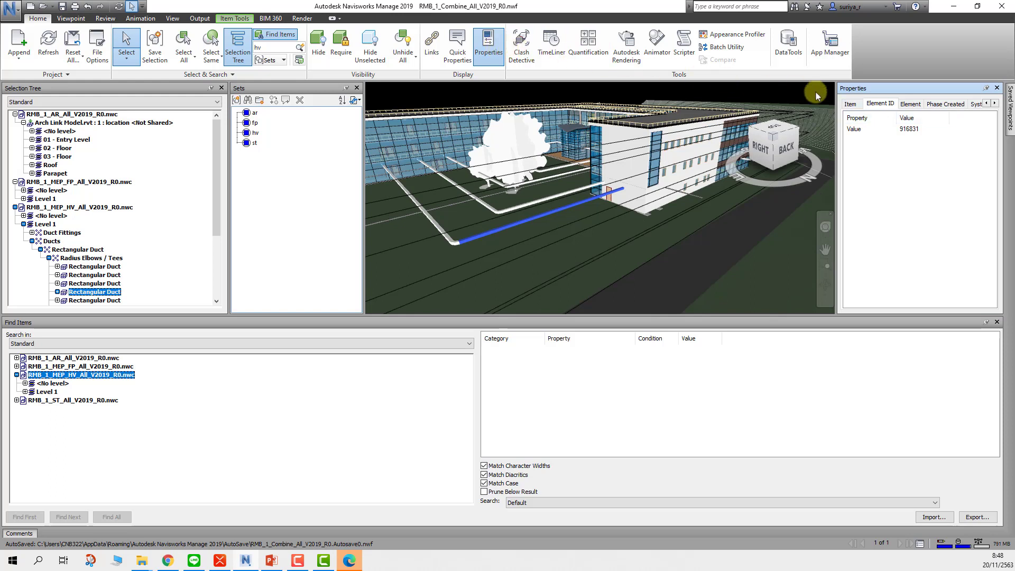
{"action": "left_click", "coordinate": [908, 104]}
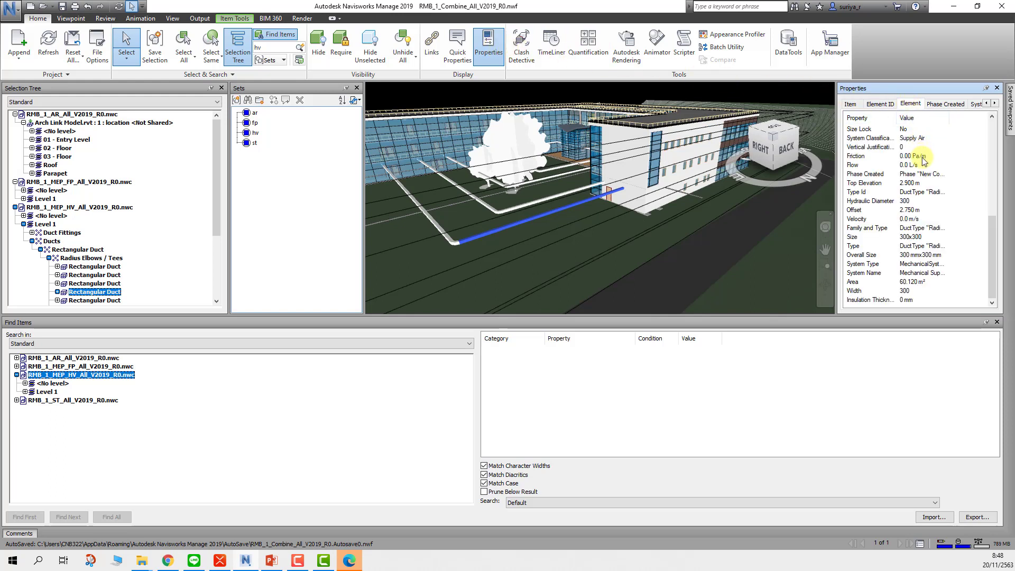
{"action": "scroll", "coordinate": [924, 161], "scroll_direction": "up", "scroll_amount": 2}
{"action": "scroll", "coordinate": [923, 161], "scroll_direction": "up", "scroll_amount": 2}
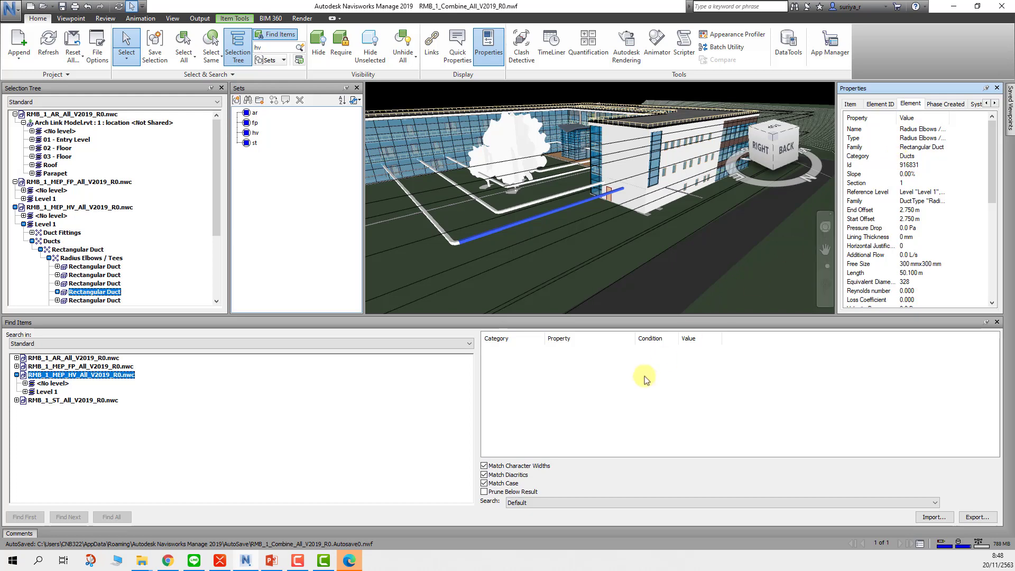
{"action": "left_click", "coordinate": [629, 388]}
{"action": "left_click", "coordinate": [522, 350]}
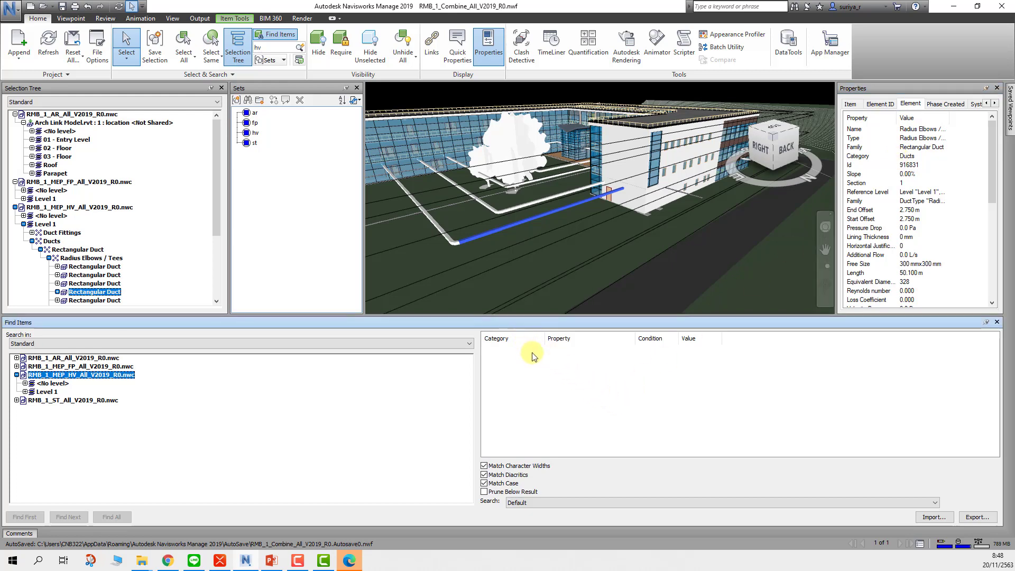
Step: Set the search condition's category to Element and its property to Category
{"action": "left_click", "coordinate": [538, 351]}
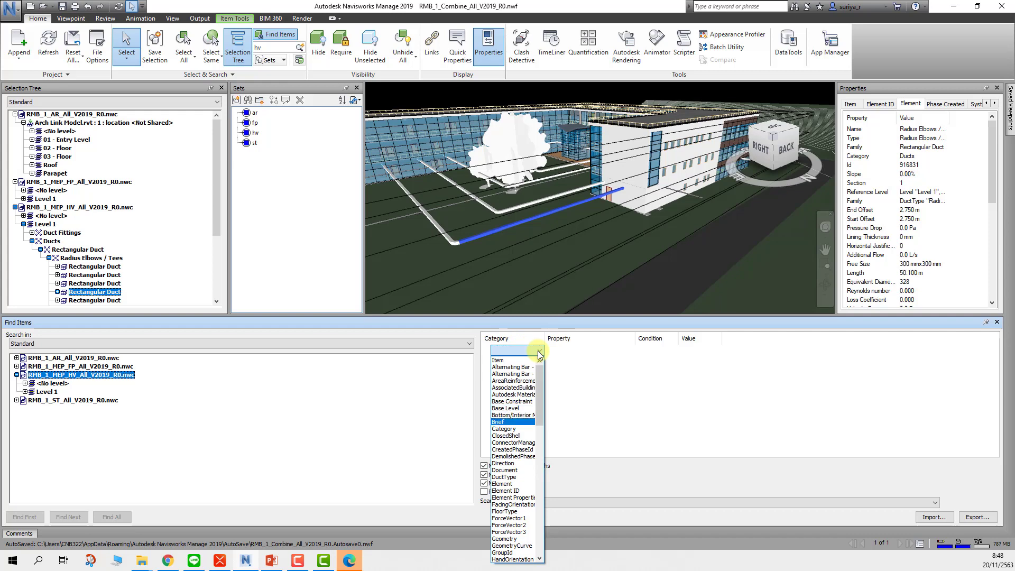
{"action": "left_click", "coordinate": [515, 484]}
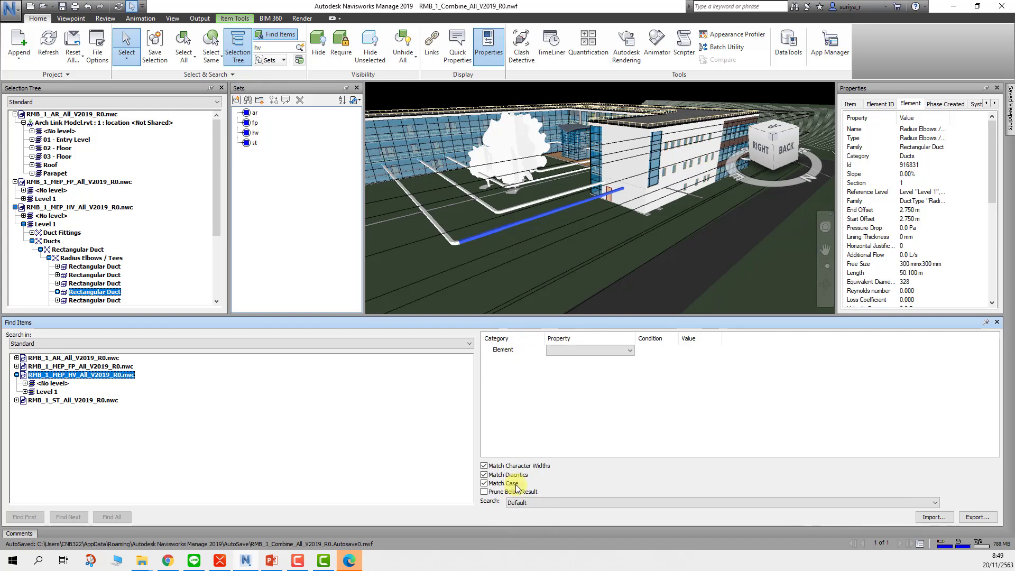
{"action": "left_click", "coordinate": [629, 351]}
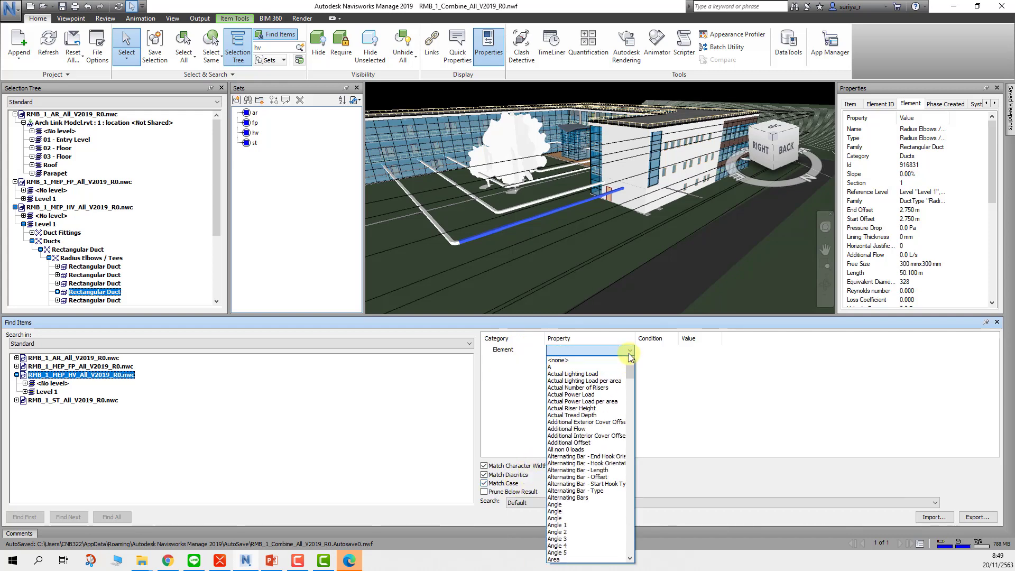
{"action": "key", "text": "Down"}
{"action": "key", "text": "Down"}
{"action": "key", "text": "Down"}
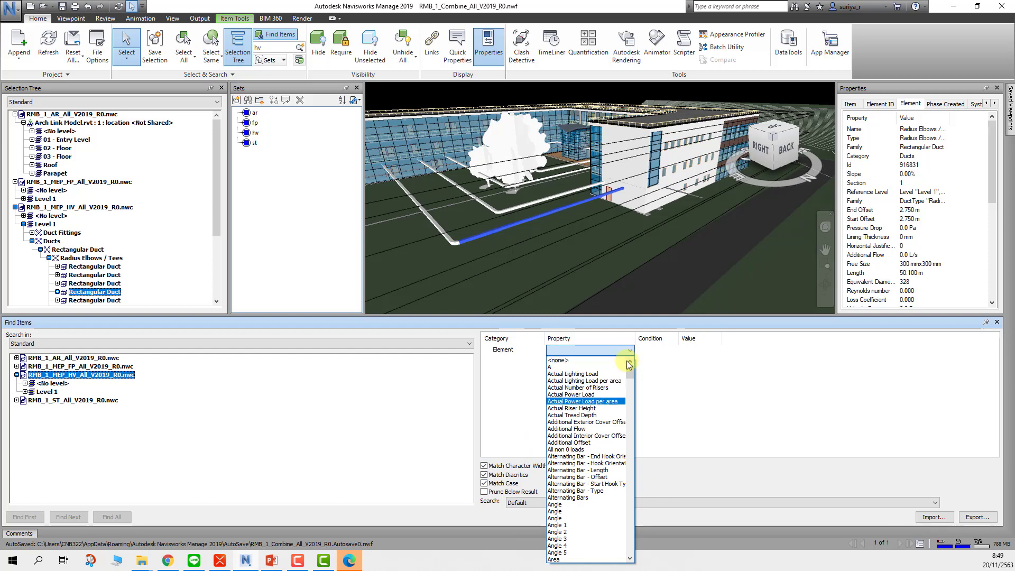
{"action": "scroll", "coordinate": [608, 444], "scroll_direction": "down", "scroll_amount": 1}
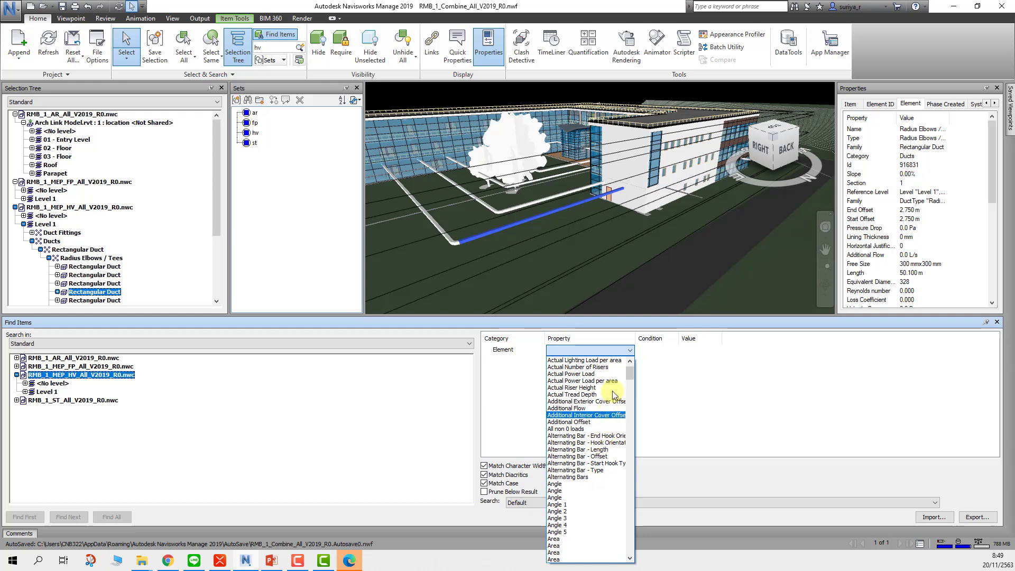
{"action": "scroll", "coordinate": [612, 402], "scroll_direction": "up", "scroll_amount": 1}
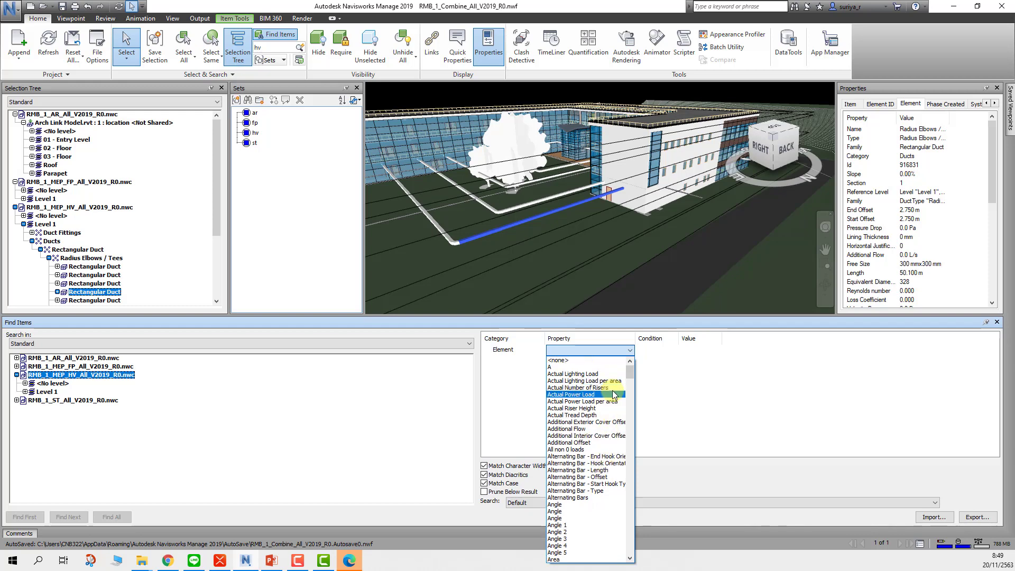
{"action": "scroll", "coordinate": [611, 401], "scroll_direction": "down", "scroll_amount": 5}
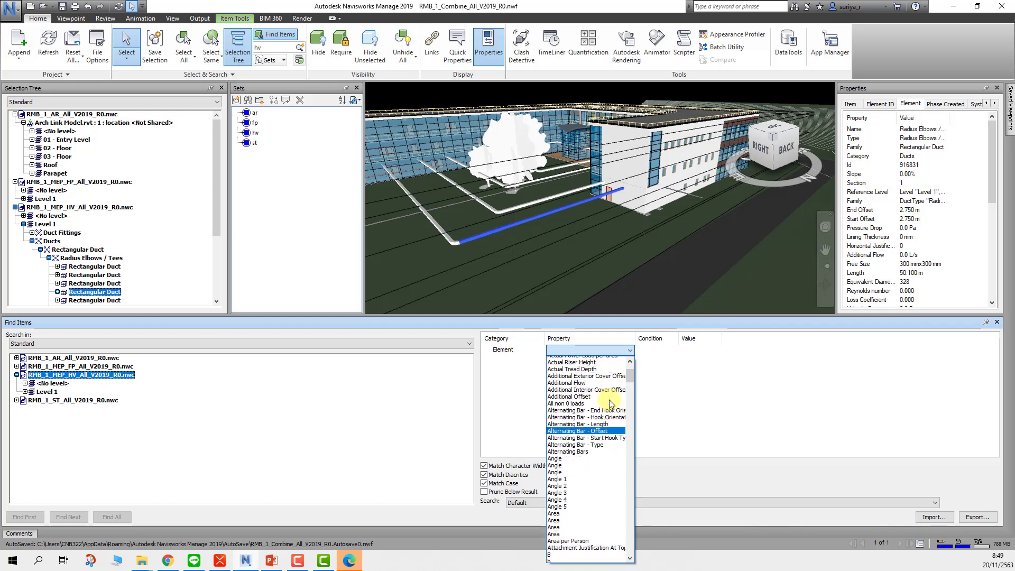
{"action": "scroll", "coordinate": [602, 423], "scroll_direction": "down", "scroll_amount": 5}
{"action": "scroll", "coordinate": [595, 444], "scroll_direction": "down", "scroll_amount": 5}
{"action": "scroll", "coordinate": [591, 453], "scroll_direction": "down", "scroll_amount": 3}
{"action": "scroll", "coordinate": [591, 452], "scroll_direction": "down", "scroll_amount": 2}
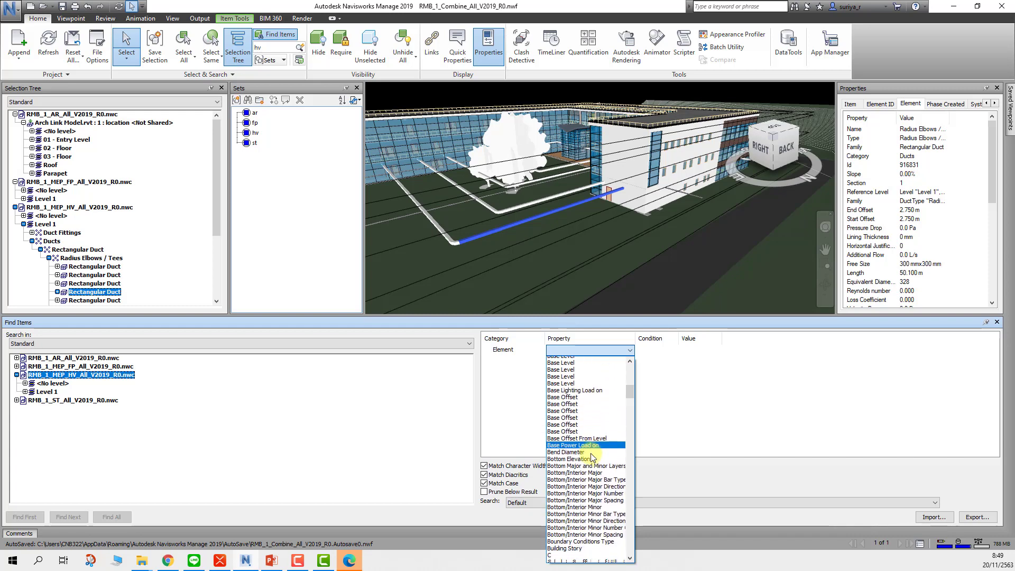
{"action": "scroll", "coordinate": [587, 449], "scroll_direction": "down", "scroll_amount": 2}
{"action": "scroll", "coordinate": [574, 441], "scroll_direction": "down", "scroll_amount": 2}
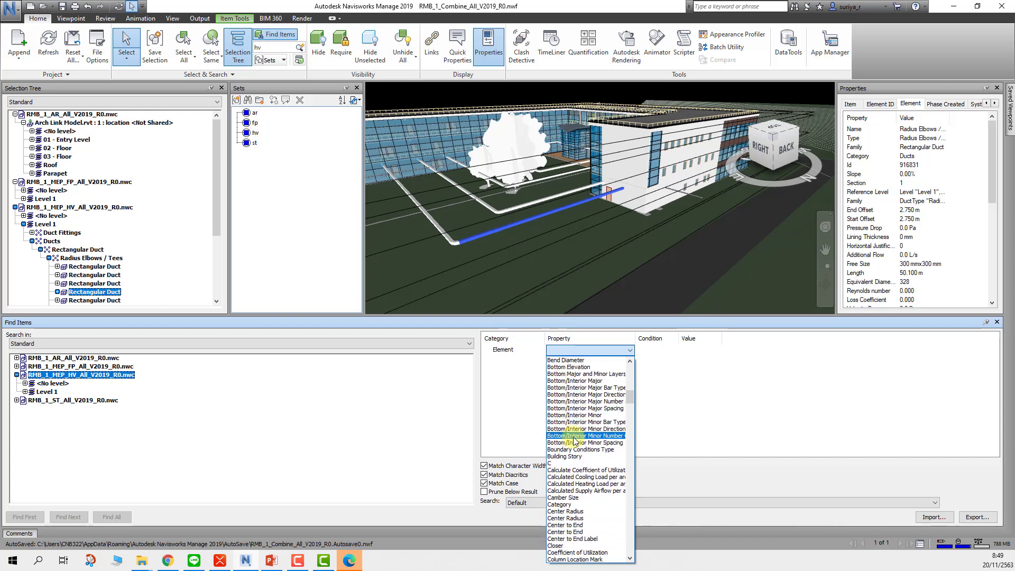
{"action": "scroll", "coordinate": [574, 441], "scroll_direction": "down", "scroll_amount": 1}
{"action": "scroll", "coordinate": [574, 442], "scroll_direction": "down", "scroll_amount": 2}
{"action": "scroll", "coordinate": [575, 441], "scroll_direction": "down", "scroll_amount": 1}
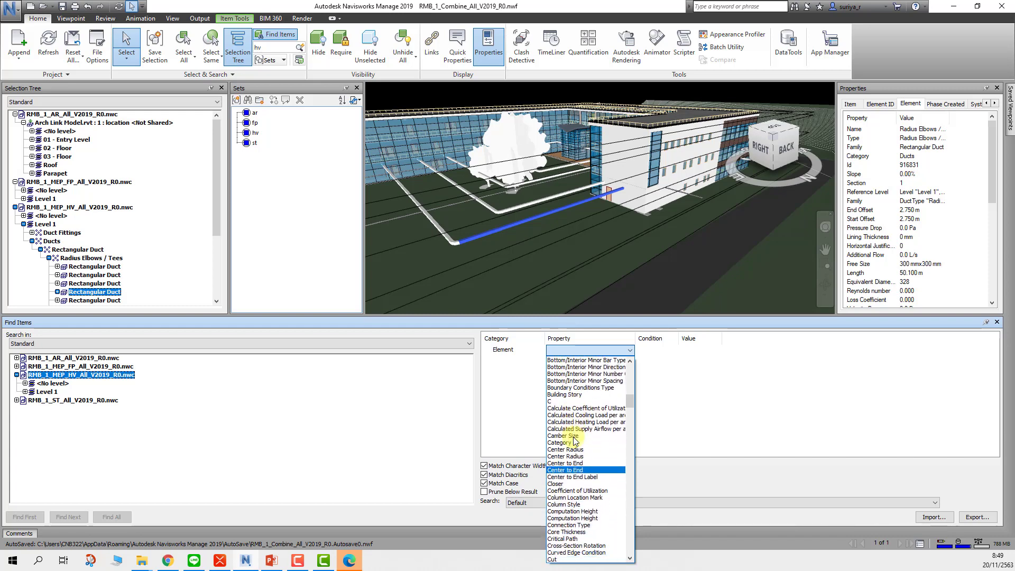
{"action": "scroll", "coordinate": [571, 465], "scroll_direction": "down", "scroll_amount": 2}
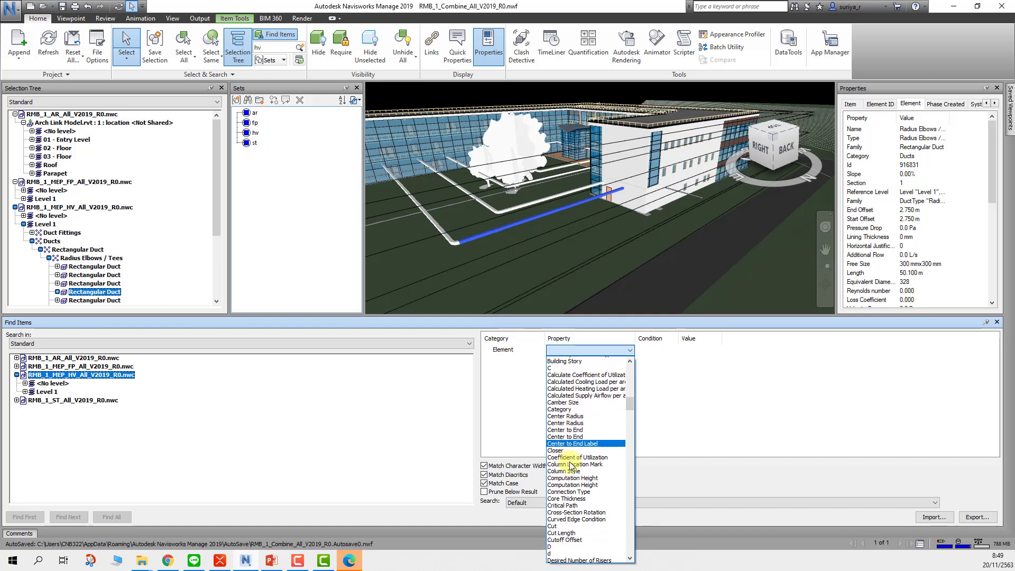
{"action": "scroll", "coordinate": [570, 465], "scroll_direction": "up", "scroll_amount": 1}
{"action": "scroll", "coordinate": [571, 465], "scroll_direction": "up", "scroll_amount": 1}
{"action": "scroll", "coordinate": [571, 465], "scroll_direction": "up", "scroll_amount": 1}
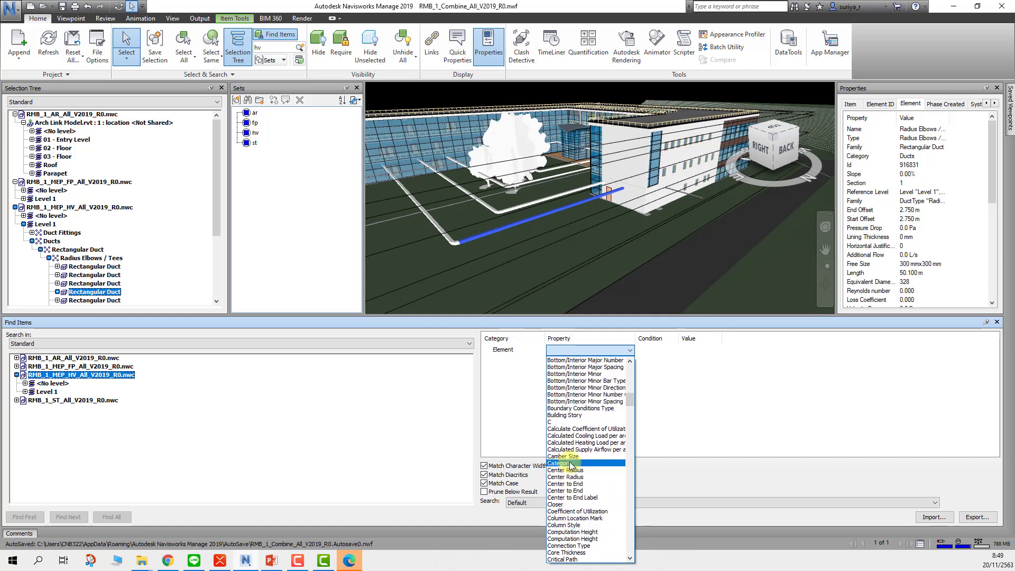
{"action": "left_click", "coordinate": [570, 463]}
Step: Set the condition operator to = and the value to Ducts
{"action": "left_click", "coordinate": [655, 352]}
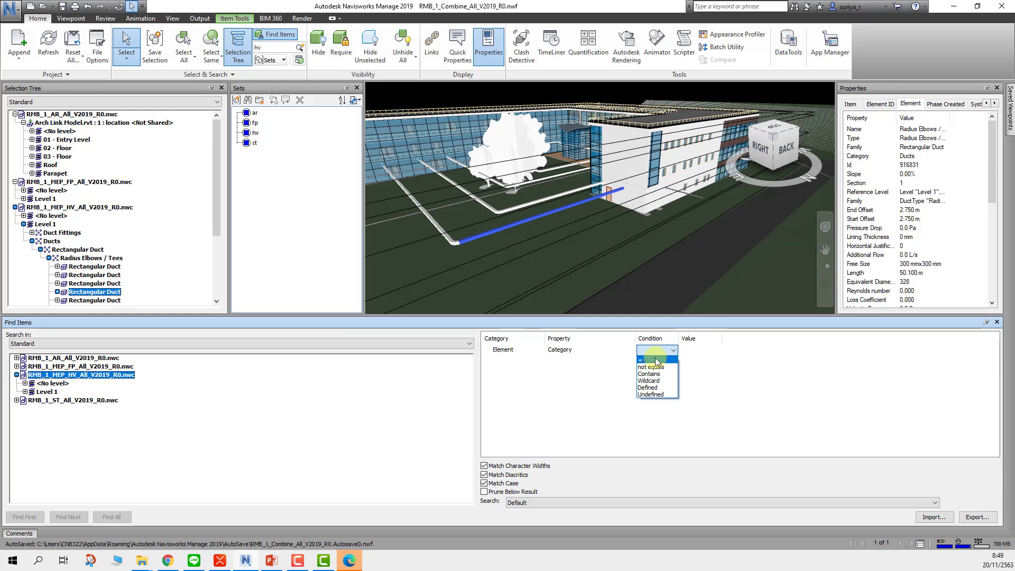
{"action": "left_click", "coordinate": [655, 360]}
{"action": "left_click", "coordinate": [698, 350]}
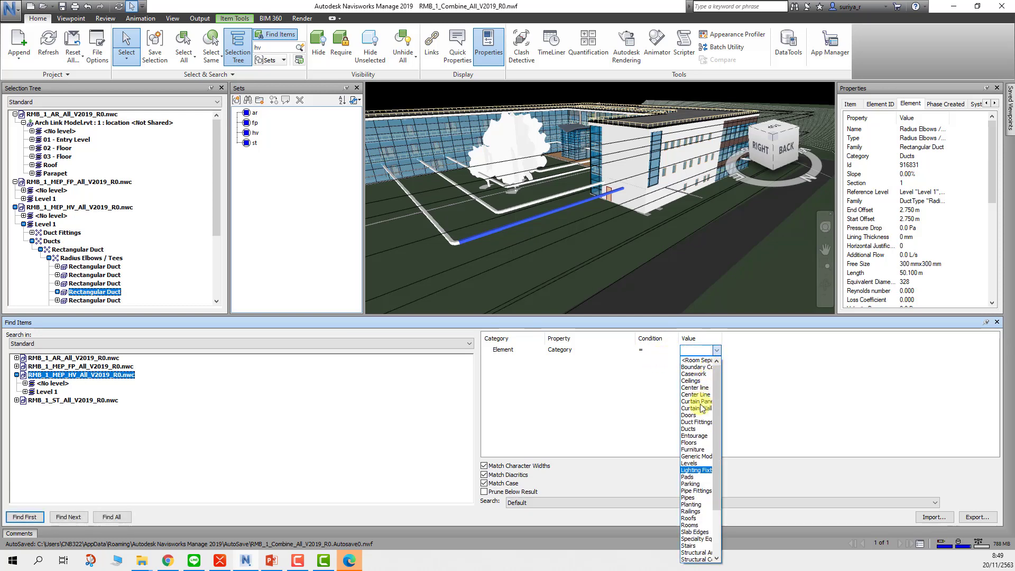
{"action": "left_click", "coordinate": [693, 428]}
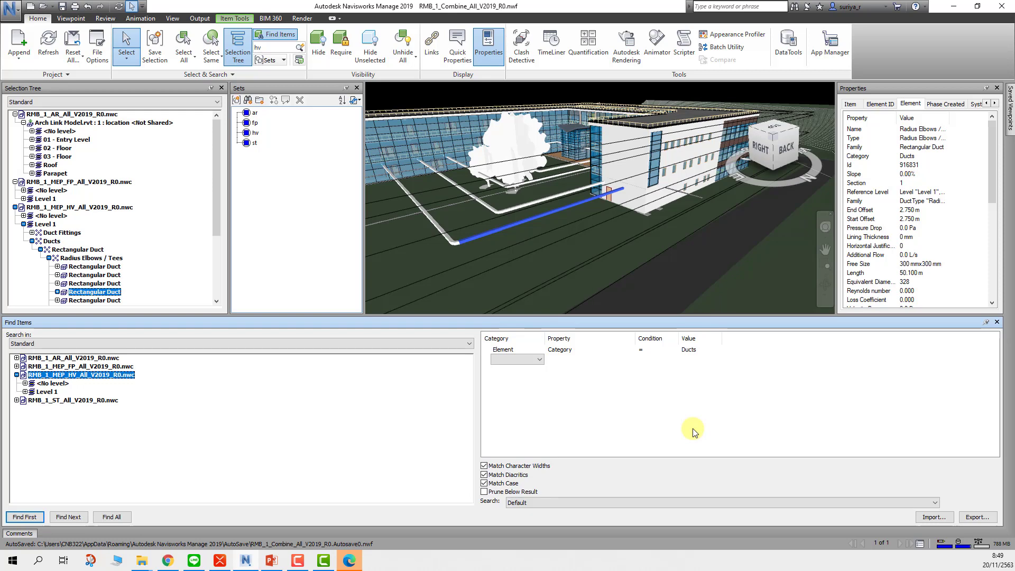
Step: Find all 16 rectangular ducts and save them as a selection set named Ducts
{"action": "left_click", "coordinate": [112, 516]}
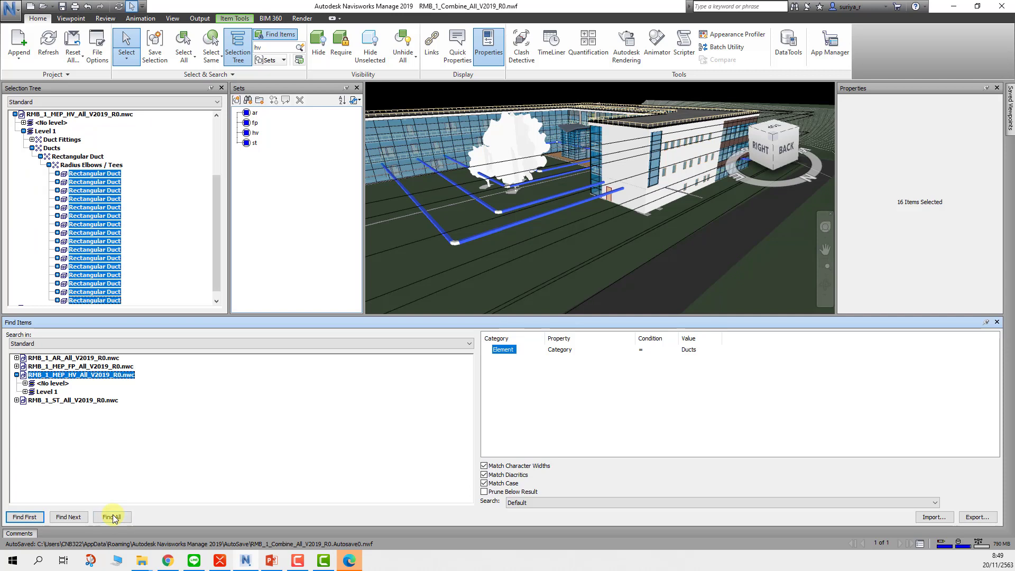
{"action": "left_click", "coordinate": [156, 40]}
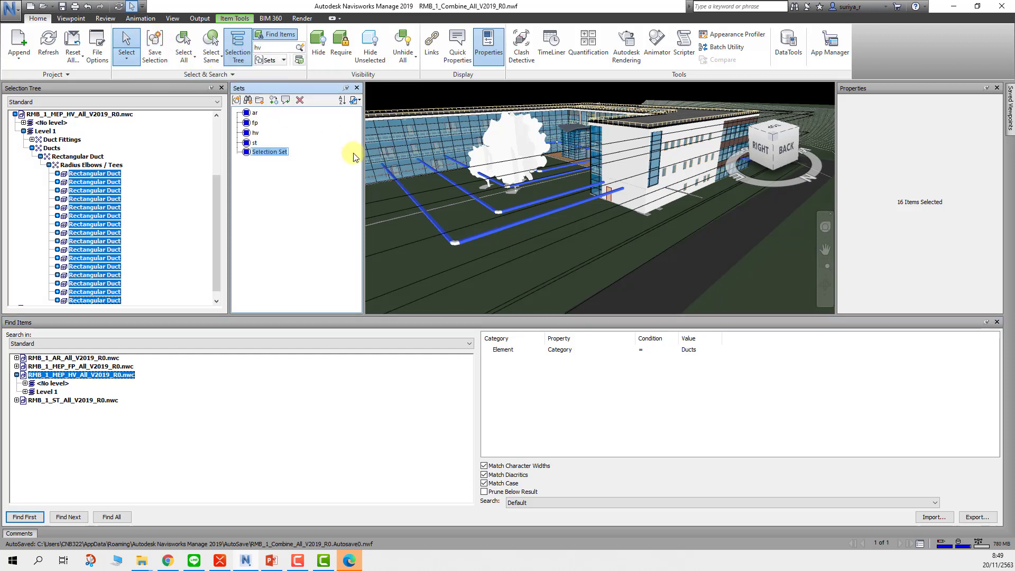
{"action": "type", "text": "Du"}
{"action": "type", "text": "cts"}
{"action": "key", "text": "Return"}
Step: Search Element Category = Duct Fittings and save it as search set 'Ducts Fitting'
{"action": "left_click", "coordinate": [718, 351]}
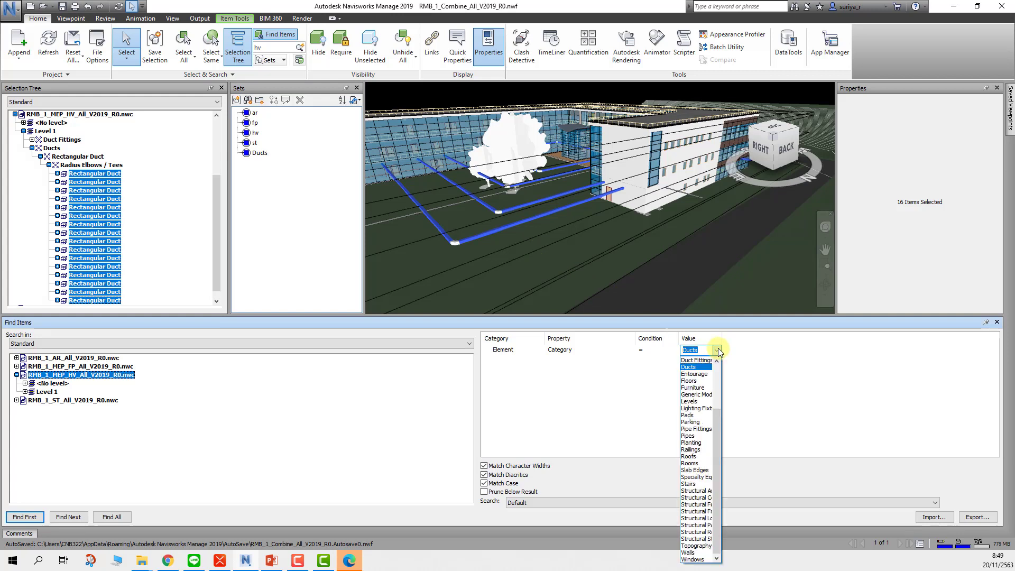
{"action": "left_click", "coordinate": [696, 360]}
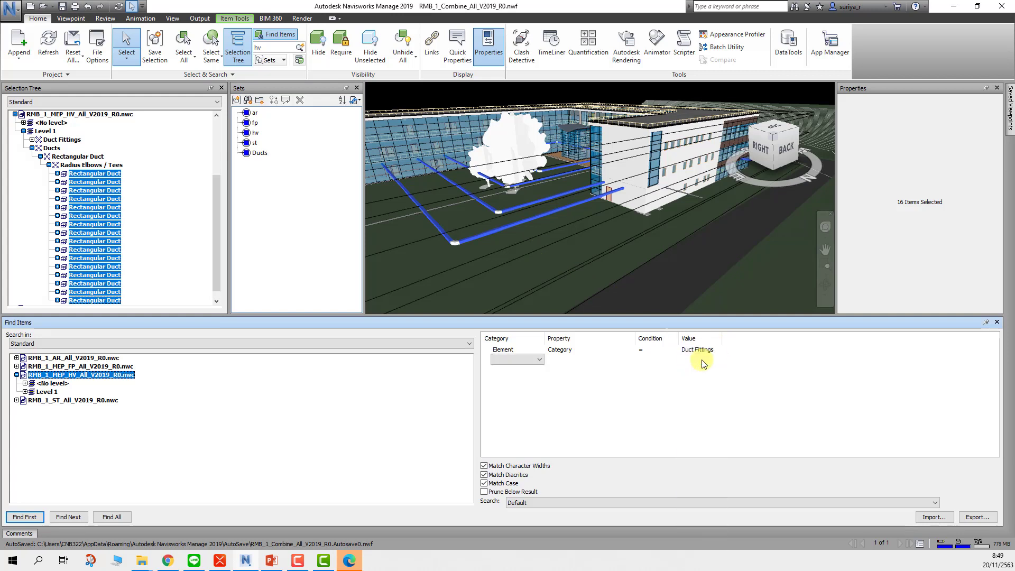
{"action": "left_click", "coordinate": [111, 517]}
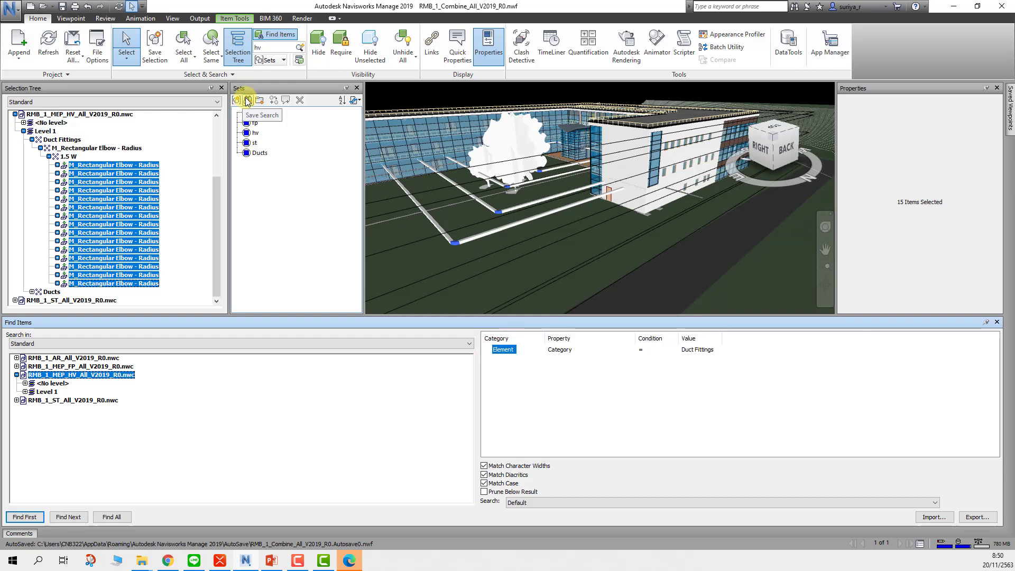
{"action": "left_click", "coordinate": [247, 100]}
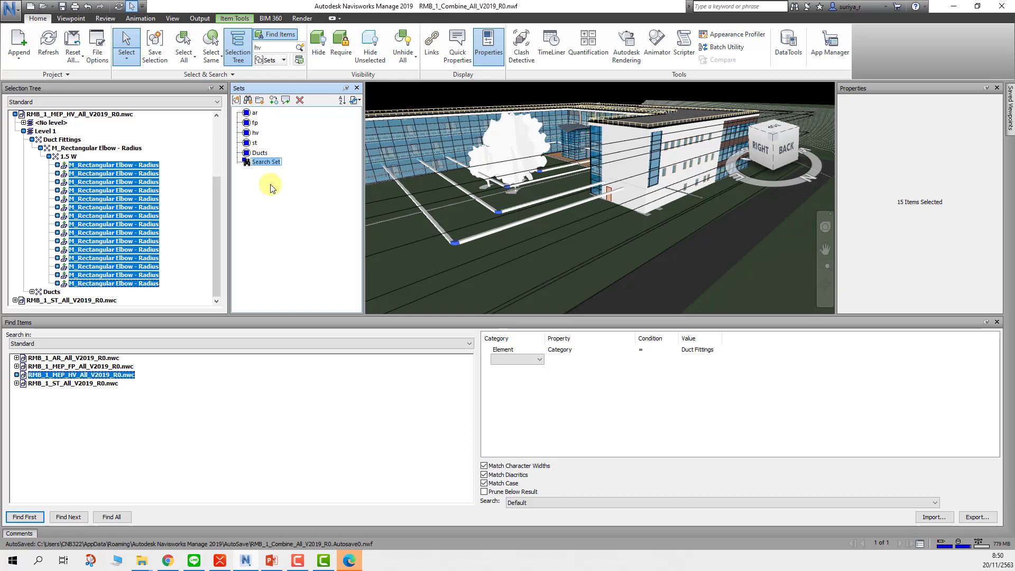
{"action": "type", "text": "Ducts"}
{"action": "type", "text": " Fitting"}
{"action": "left_click", "coordinate": [265, 152]}
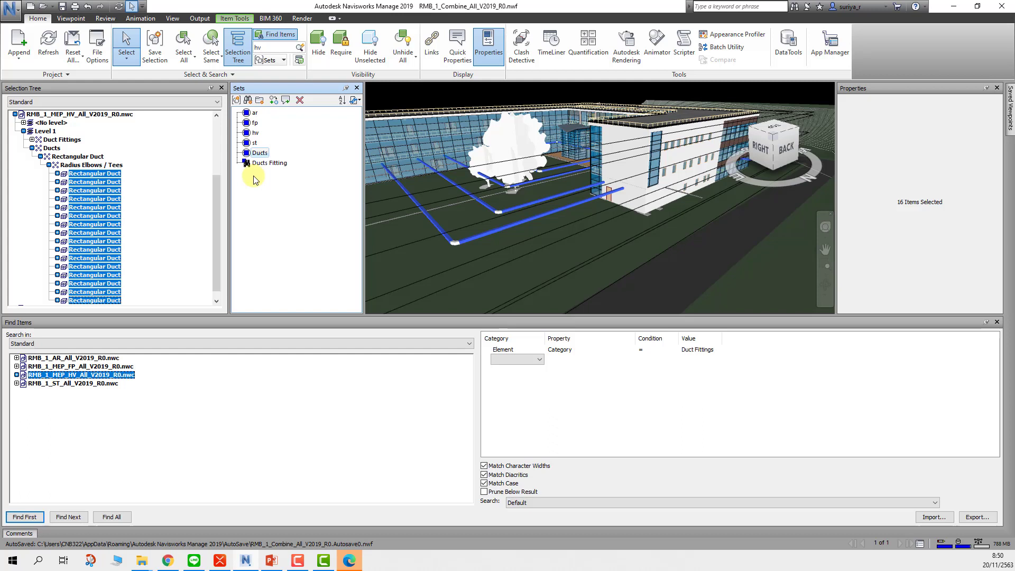
Step: Delete the old Ducts set and save a Ducts search set for Element Category = Ducts
{"action": "left_click", "coordinate": [300, 99]}
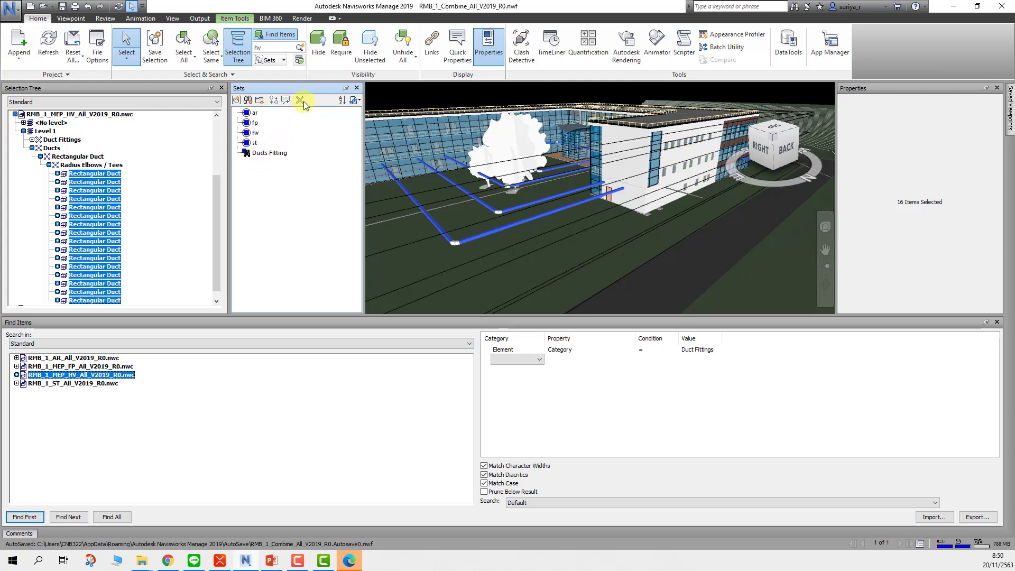
{"action": "left_click", "coordinate": [717, 351]}
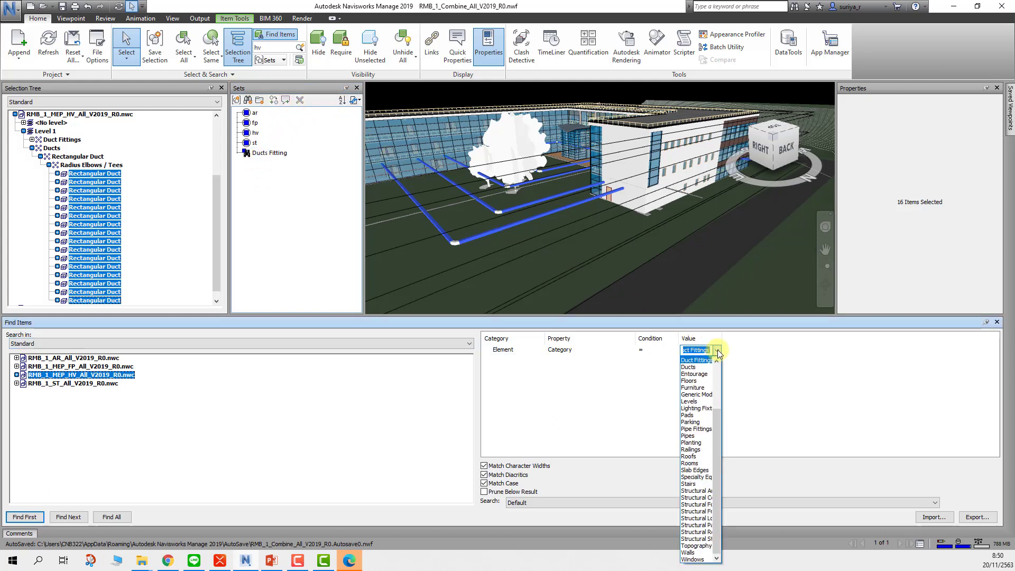
{"action": "key", "text": "Down"}
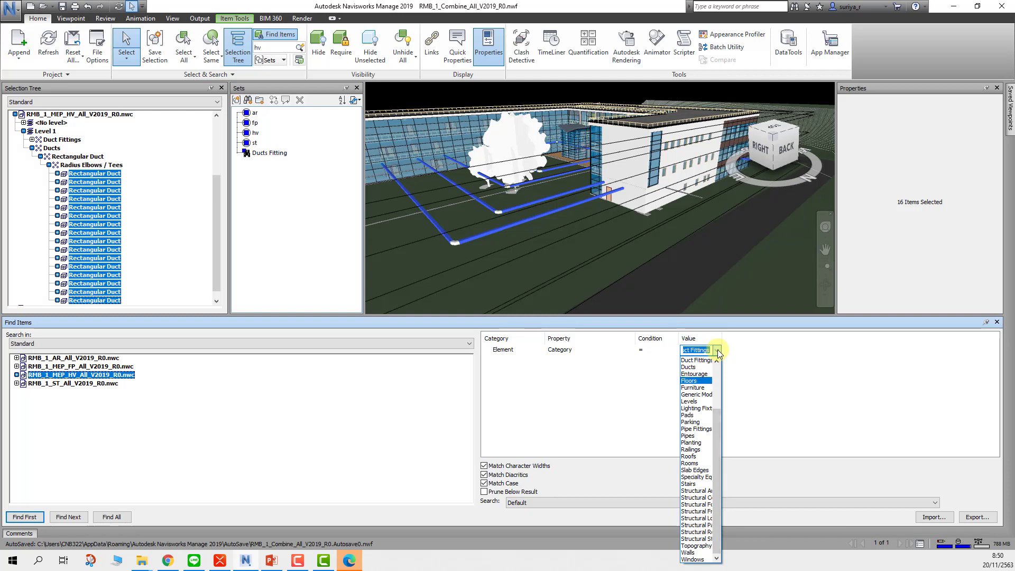
{"action": "left_click", "coordinate": [691, 367]}
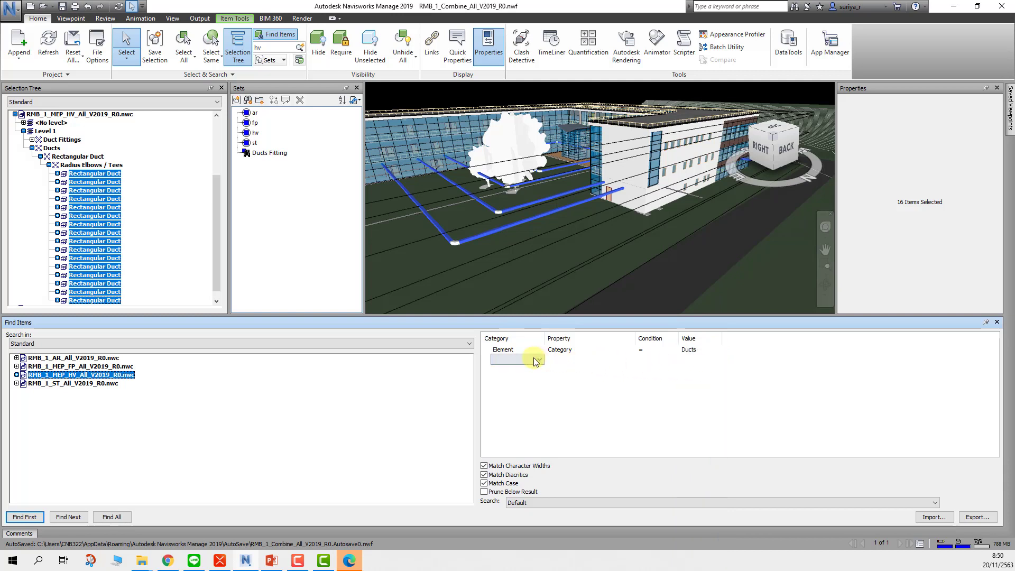
{"action": "left_click", "coordinate": [119, 517]}
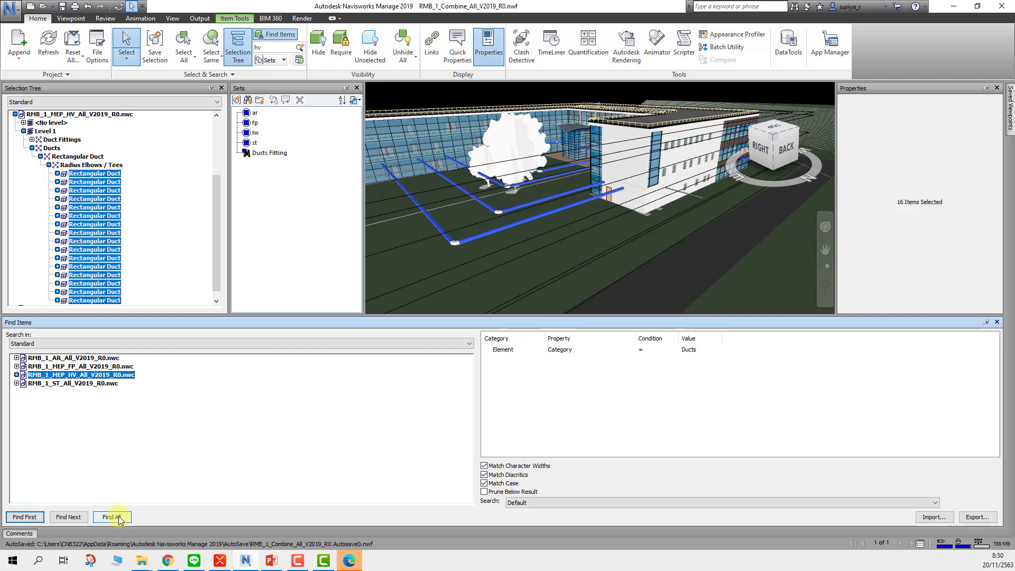
{"action": "left_click", "coordinate": [247, 100]}
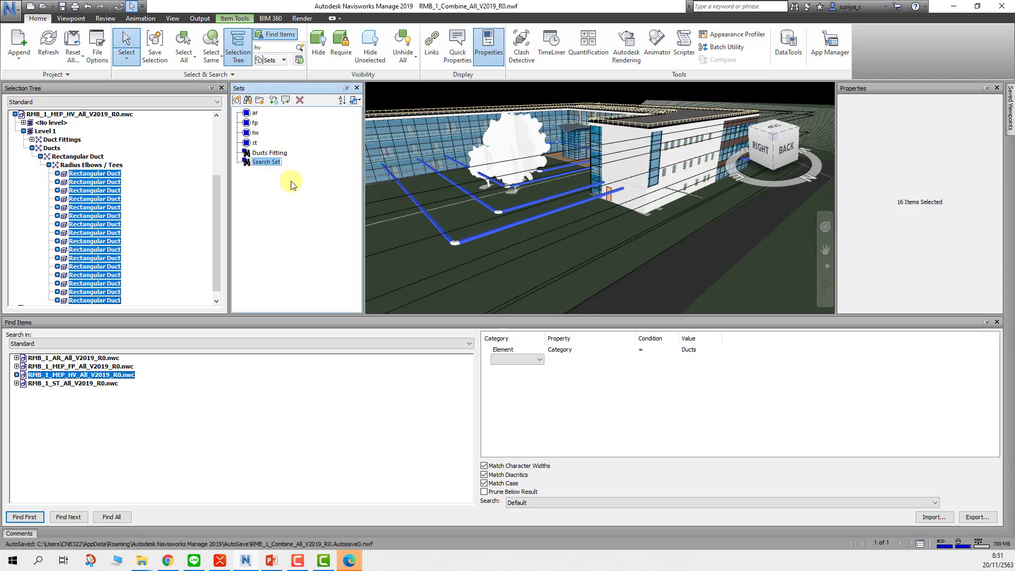
{"action": "type", "text": "D"}
{"action": "type", "text": "ucts"}
{"action": "left_click", "coordinate": [268, 153]}
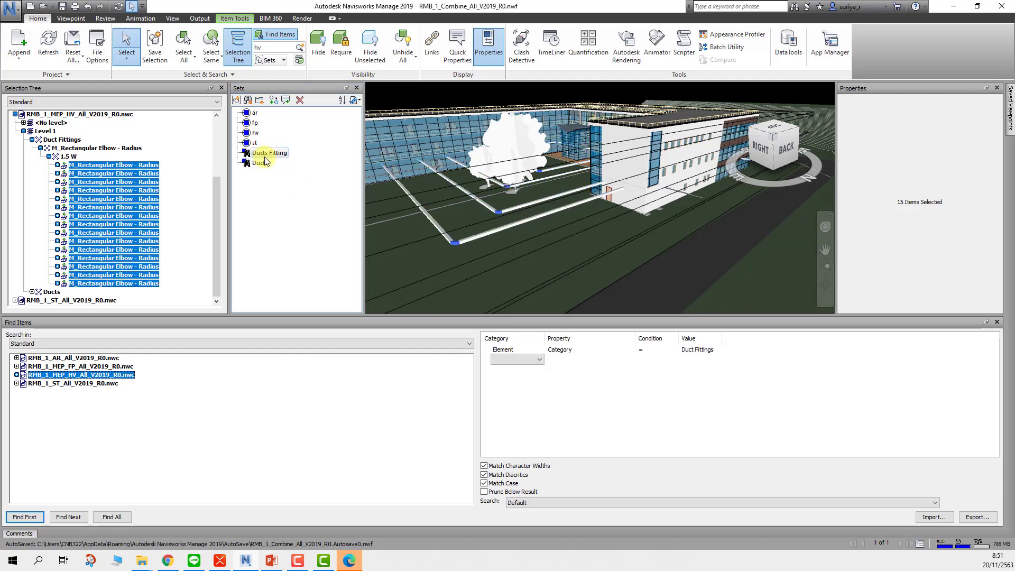
{"action": "left_click", "coordinate": [261, 163]}
{"action": "left_click", "coordinate": [151, 427]}
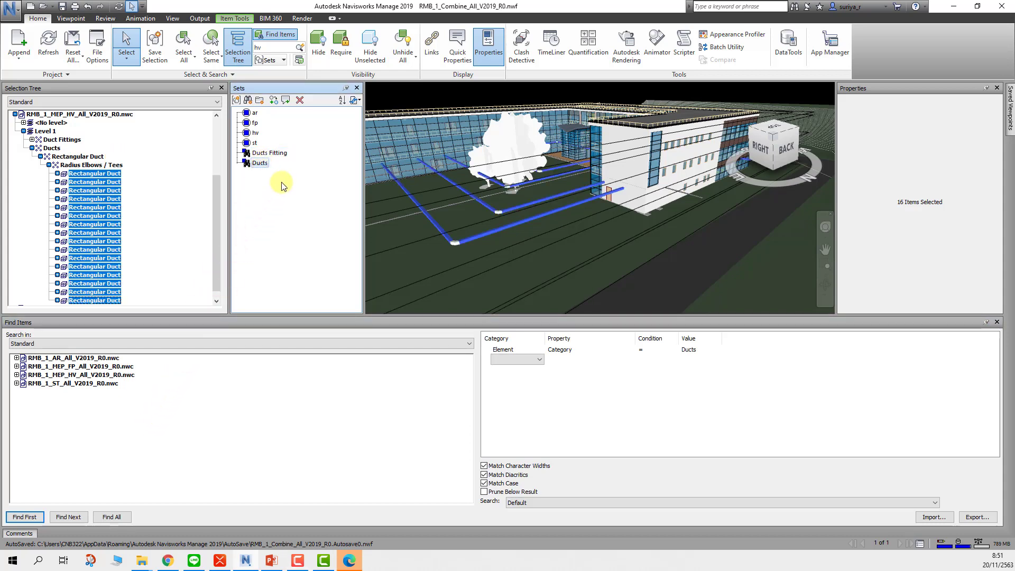
{"action": "left_click", "coordinate": [263, 153]}
{"action": "left_click", "coordinate": [267, 153]}
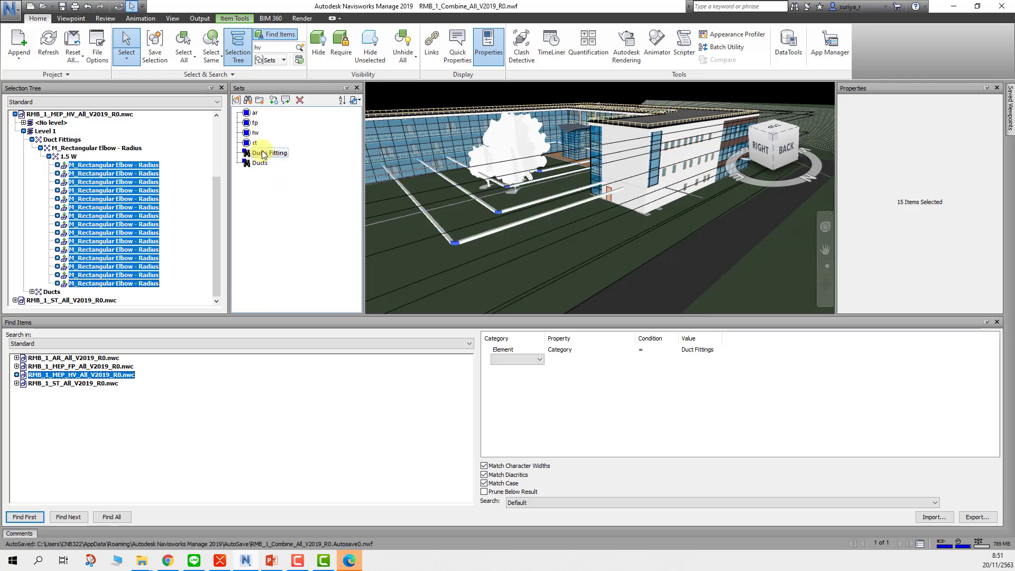
{"action": "left_click", "coordinate": [254, 143]}
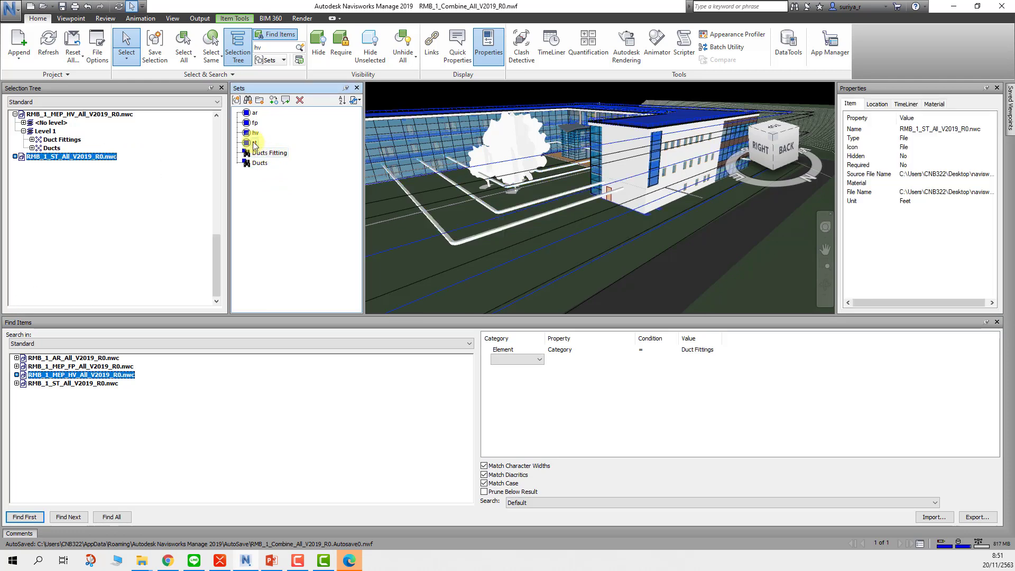
{"action": "left_click", "coordinate": [256, 132]}
{"action": "key", "text": "Up"}
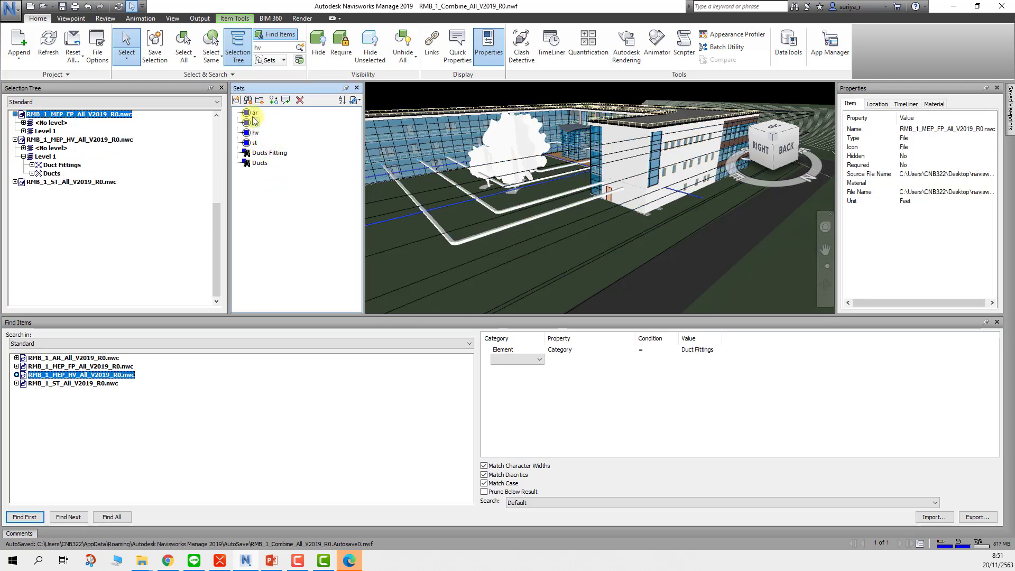
{"action": "key", "text": "Up"}
{"action": "key", "text": "Down"}
{"action": "key", "text": "Down"}
{"action": "key", "text": "Up"}
{"action": "key", "text": "Up"}
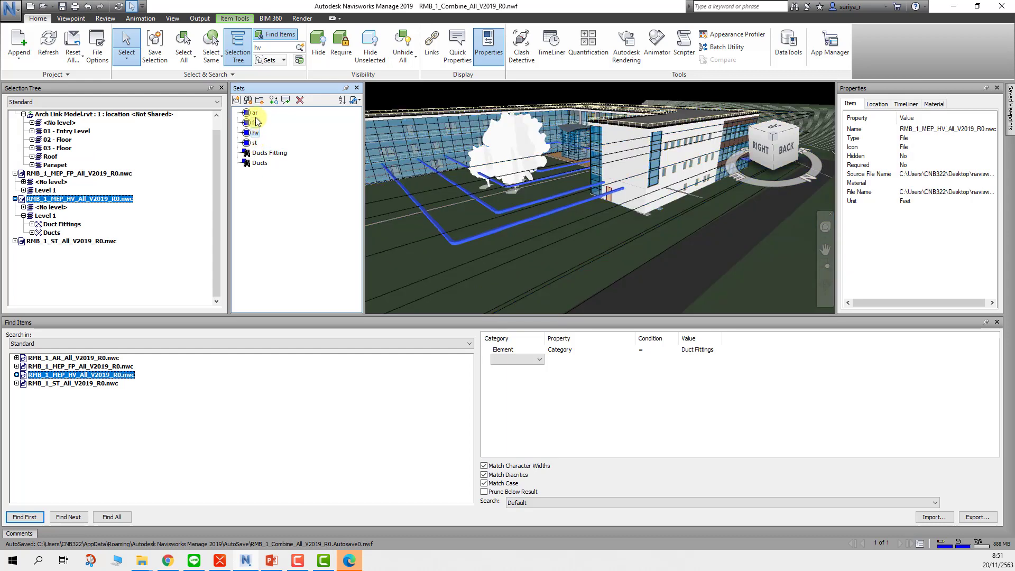
{"action": "key", "text": "Down"}
{"action": "key", "text": "Down"}
{"action": "left_click", "coordinate": [256, 143]}
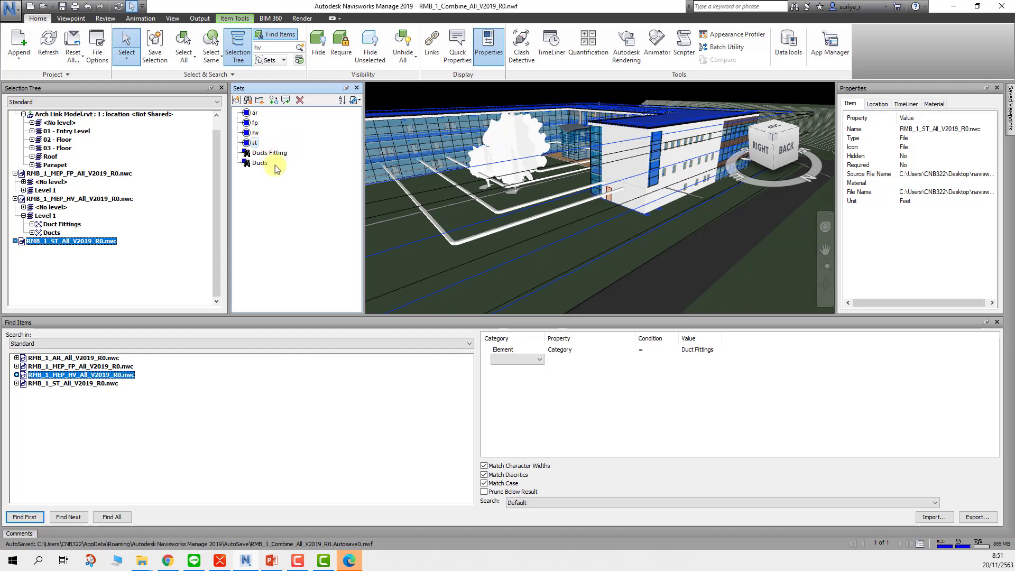
{"action": "left_click", "coordinate": [255, 113]}
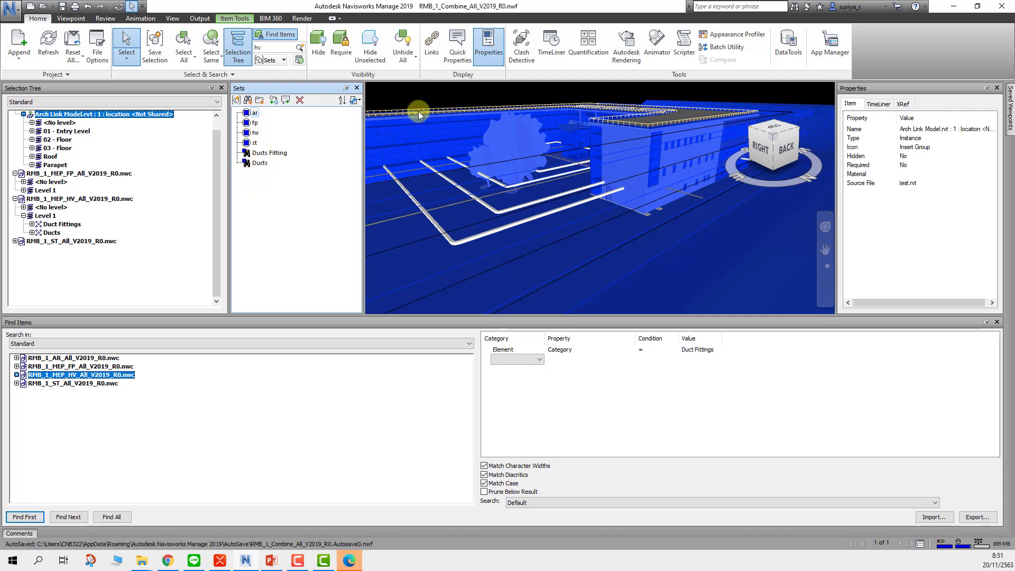
Step: Clear the model selection, zoom the view, and switch to the 4.Group & Sort mind map in XMind
{"action": "left_click", "coordinate": [492, 91]}
{"action": "scroll", "coordinate": [493, 90], "scroll_direction": "down", "scroll_amount": 3}
{"action": "scroll", "coordinate": [492, 90], "scroll_direction": "down", "scroll_amount": 3}
{"action": "scroll", "coordinate": [493, 90], "scroll_direction": "up", "scroll_amount": 2}
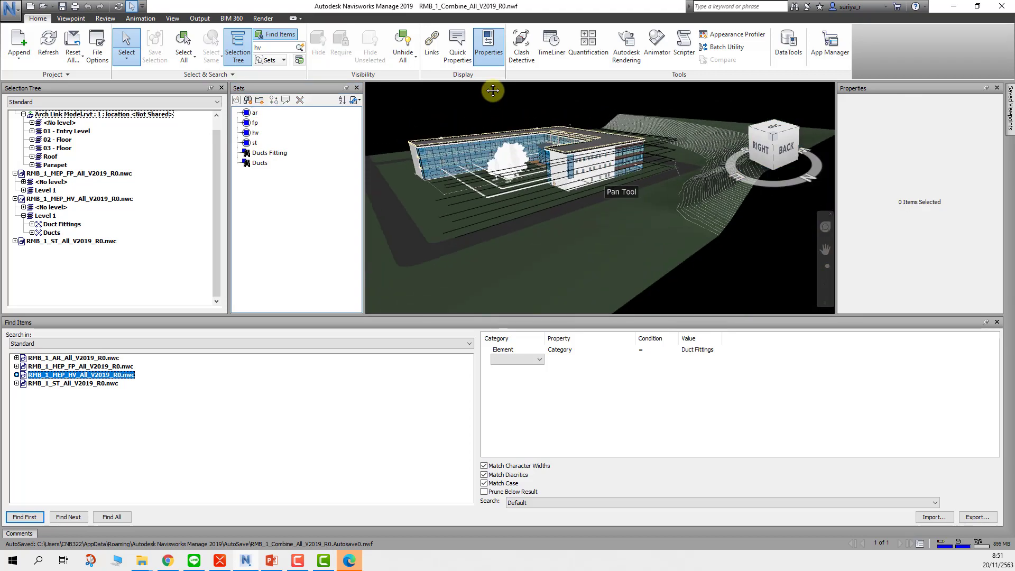
{"action": "scroll", "coordinate": [493, 91], "scroll_direction": "up", "scroll_amount": 2}
{"action": "scroll", "coordinate": [492, 90], "scroll_direction": "up", "scroll_amount": 2}
{"action": "scroll", "coordinate": [493, 90], "scroll_direction": "up", "scroll_amount": 2}
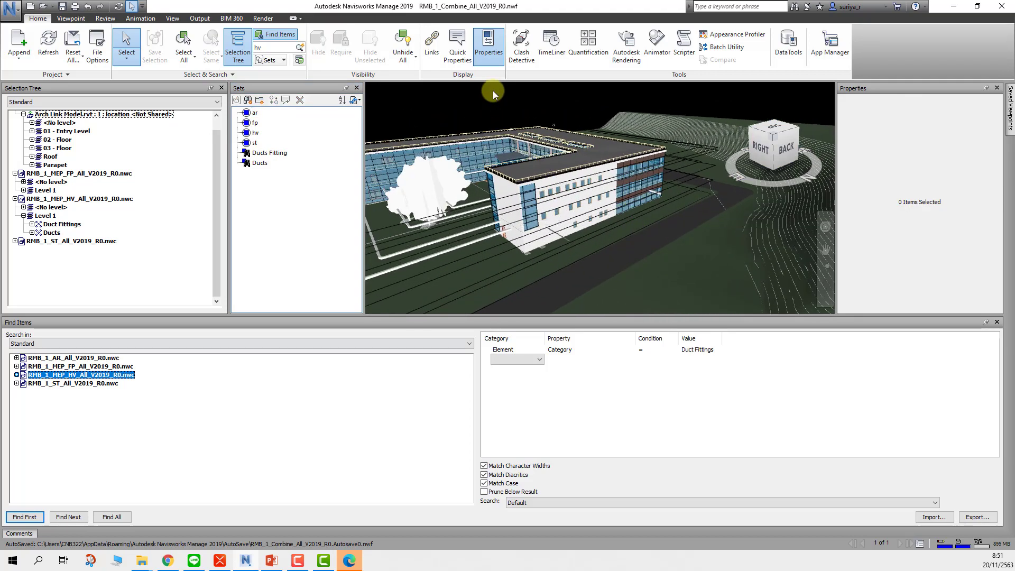
{"action": "left_click", "coordinate": [216, 565]}
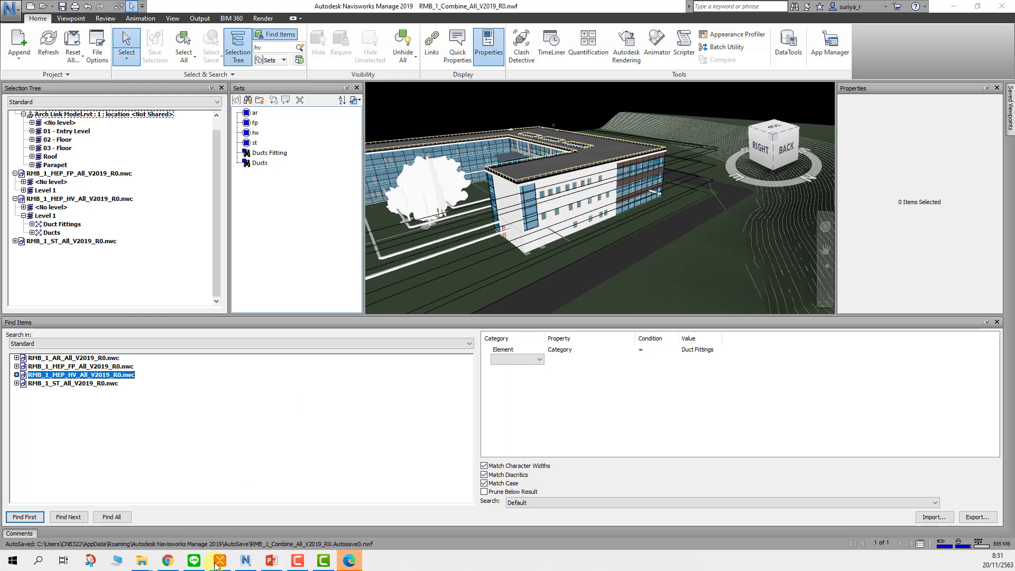